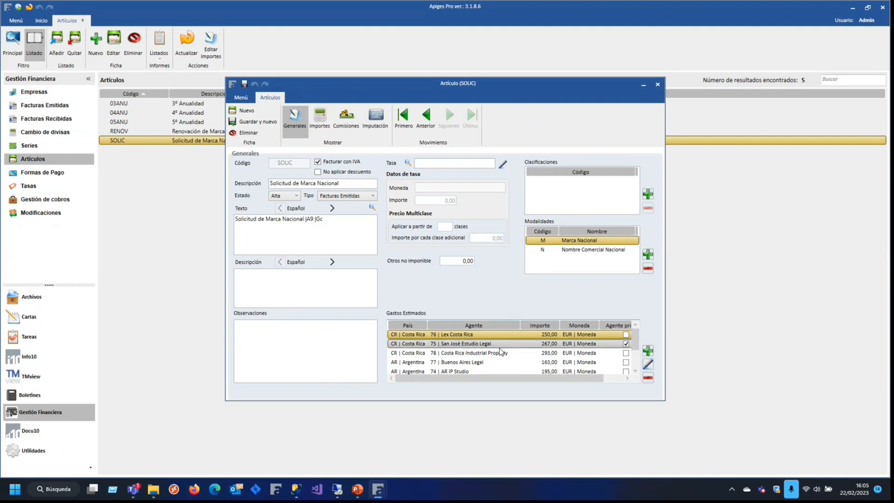
- Examine the details of the estimated expense for agent Lex Costa Rica in article SOLIC, and leave it without changes
click(649, 364)
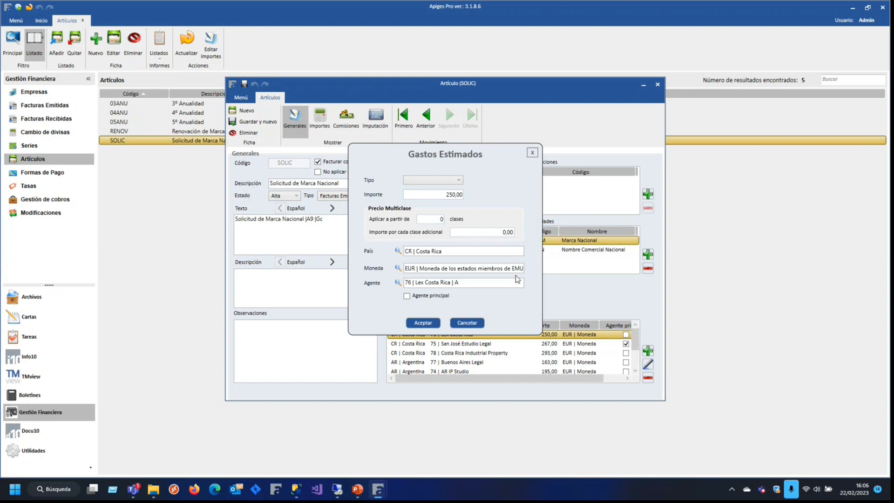
drag(473, 150, 474, 77)
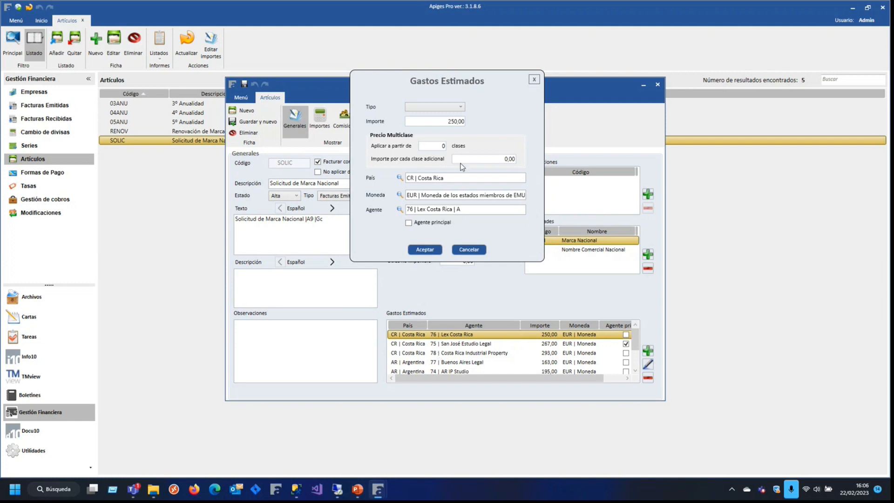
click(480, 251)
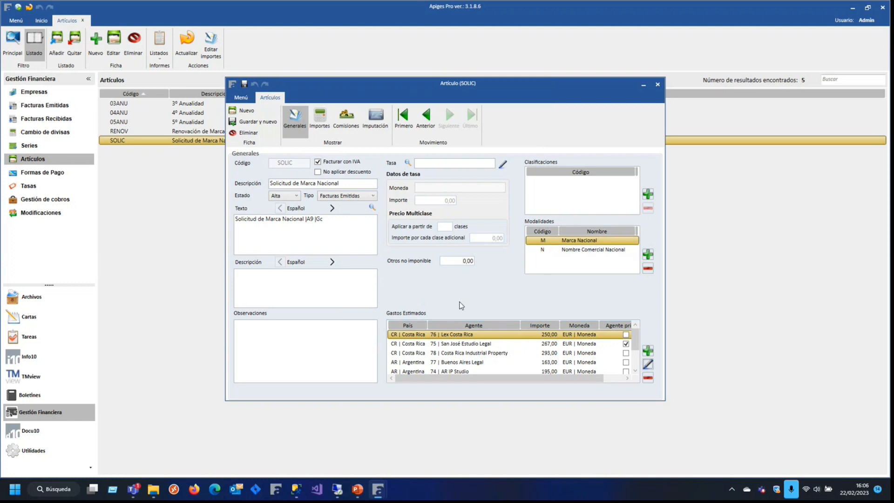
- Compare the estimated expenses set per amount in articles SOLIC and RENOV, ending on SOLIC's general data
click(318, 137)
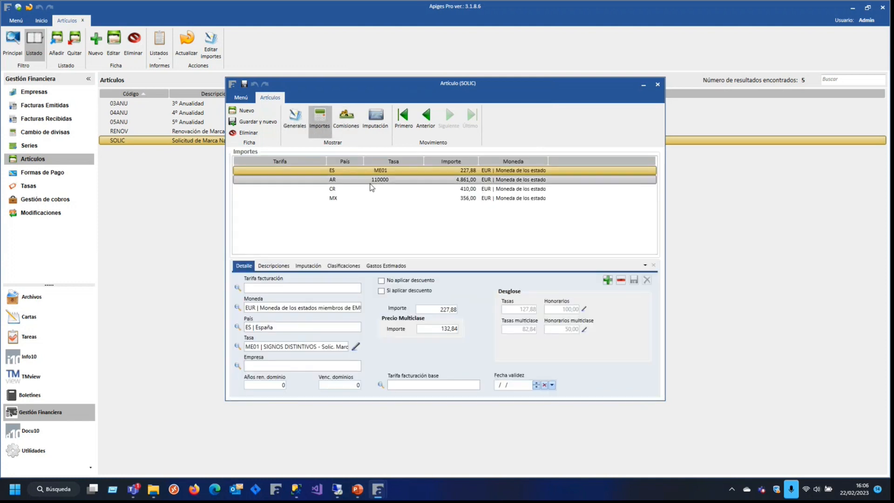
click(394, 269)
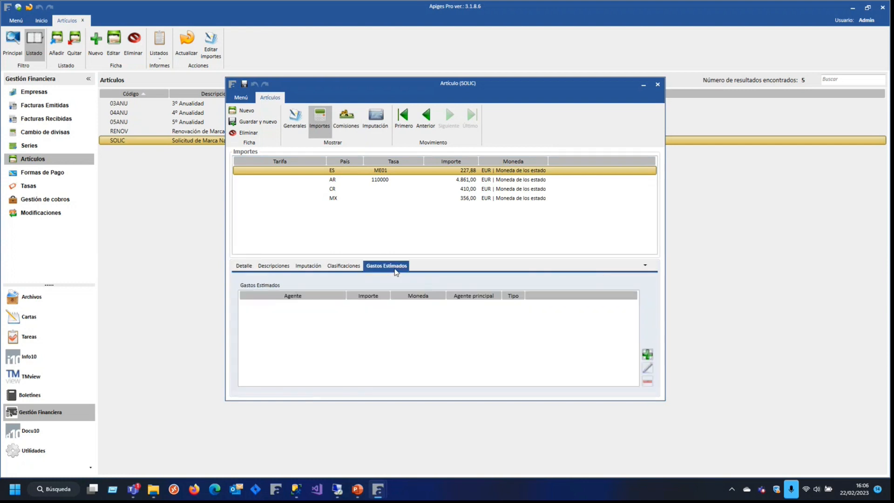
click(427, 131)
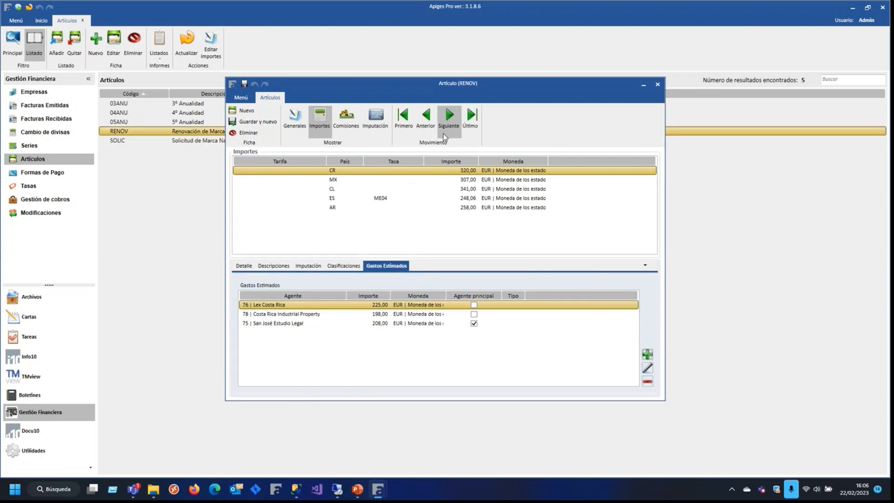
click(450, 120)
click(296, 122)
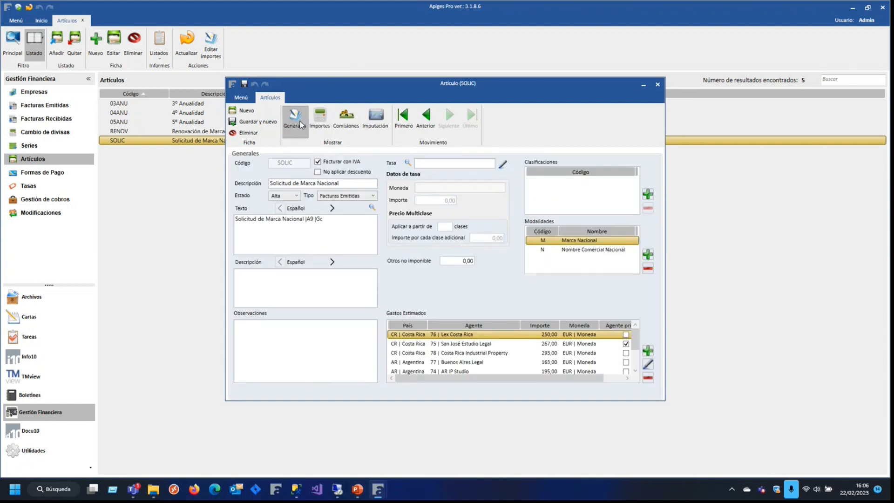
- Check the estimated expenses of the AR, CR and MX amounts in article SOLIC
click(322, 118)
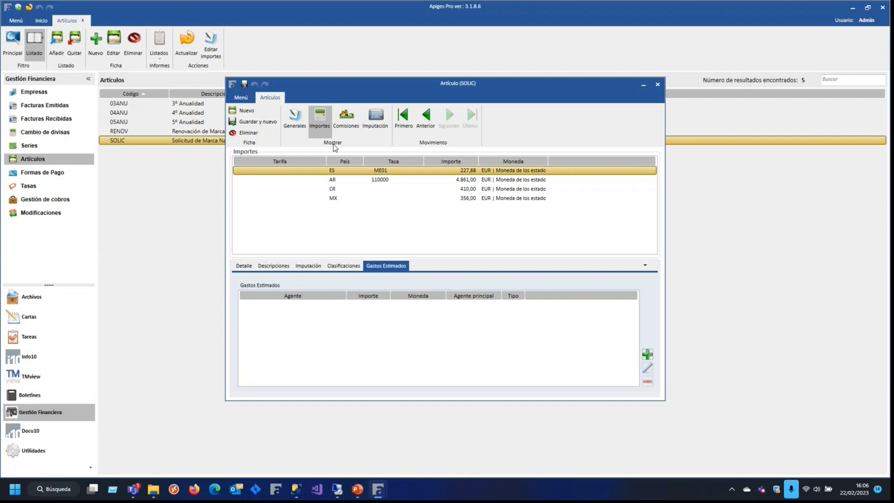
click(334, 189)
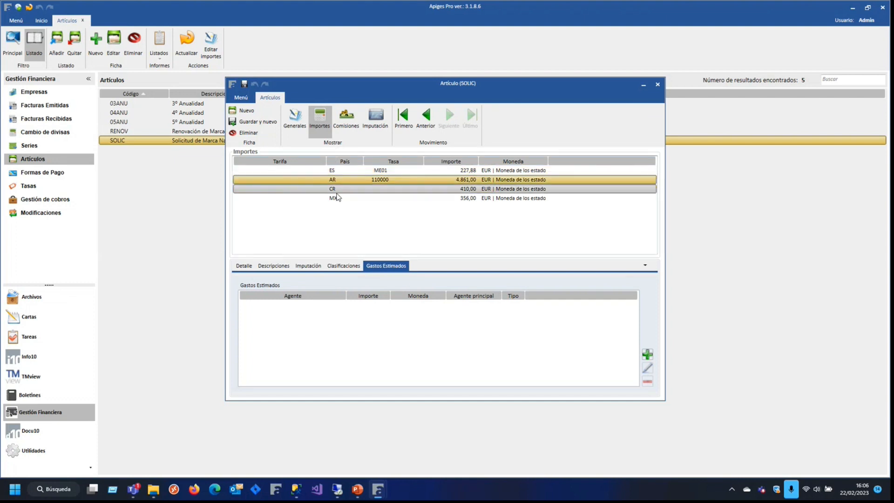
click(336, 198)
click(335, 190)
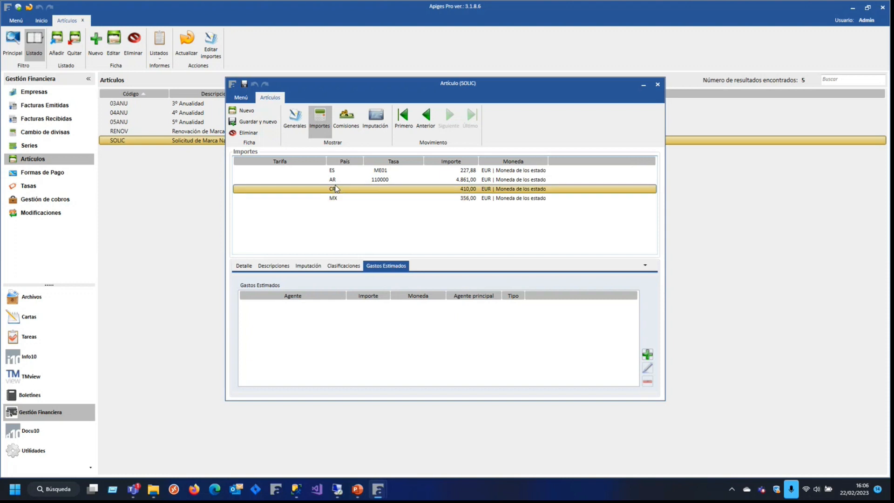
- Switch to article RENOV and look through the estimated expenses of its country amounts, from MX down to AR
click(426, 117)
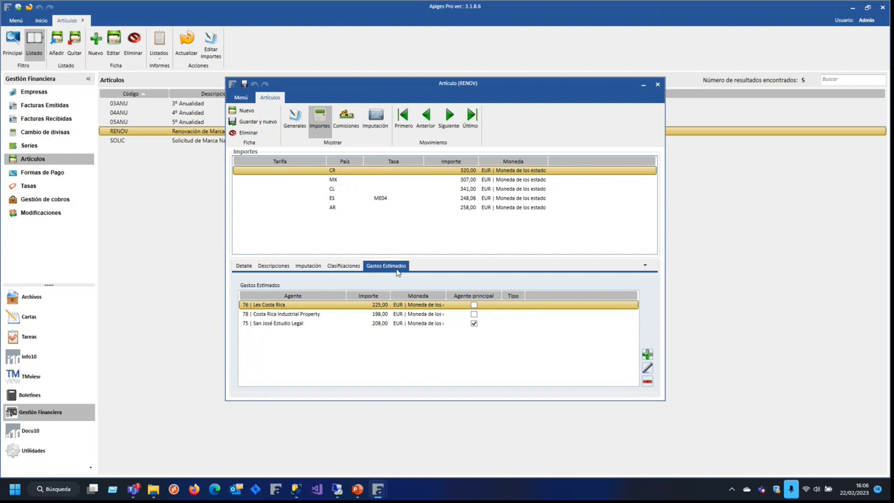
click(340, 184)
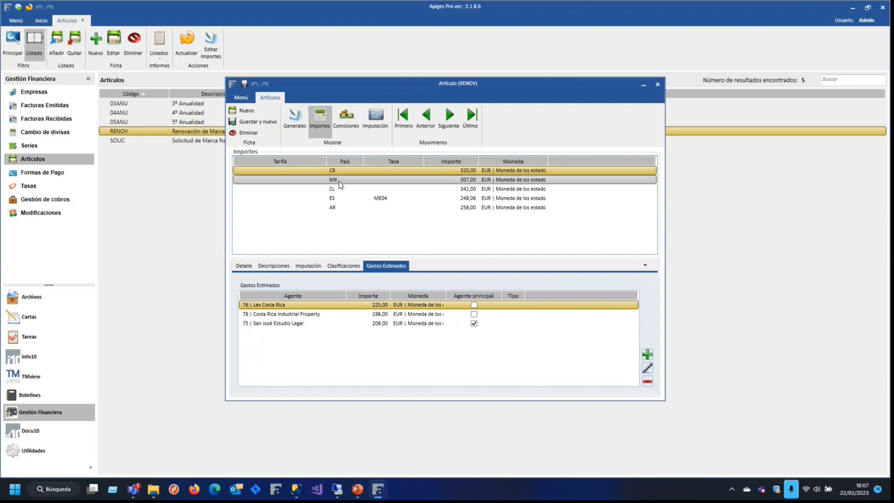
click(339, 191)
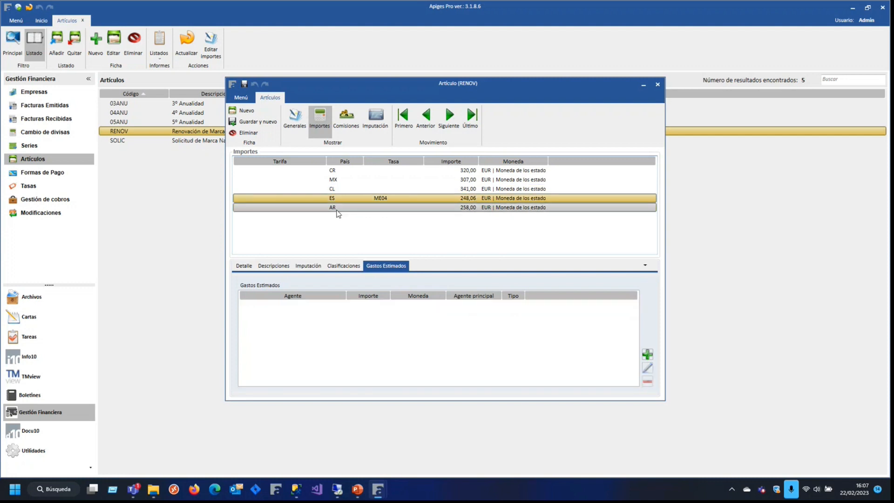
click(336, 207)
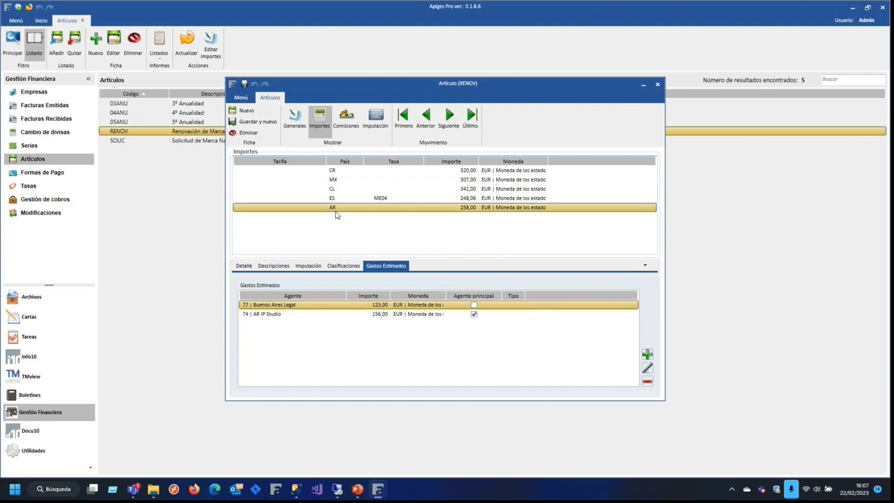
- Review the agents and their estimated expenses for the CR amount of article RENOV
click(336, 171)
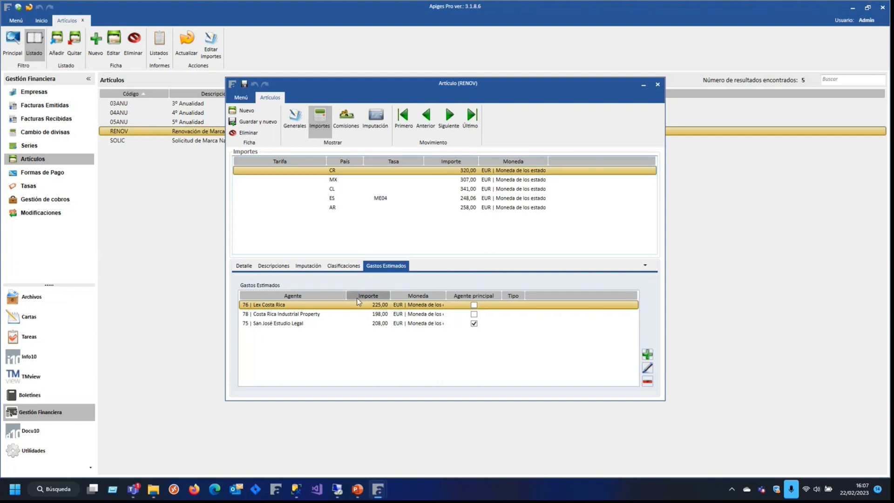
click(357, 314)
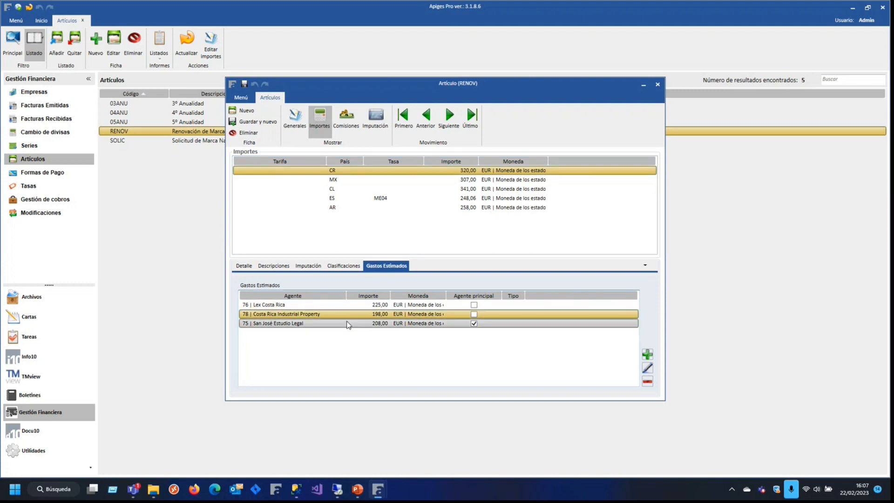
click(350, 306)
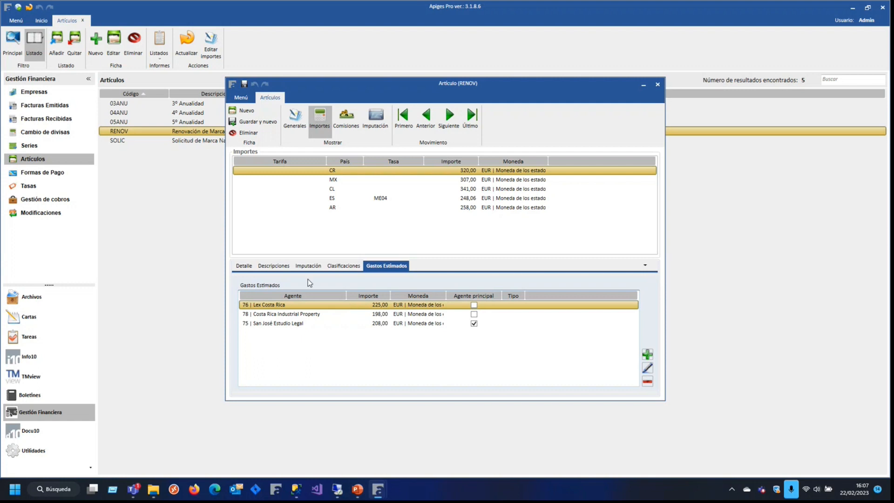
- Examine the estimated expenses assigned to the MX, CL, ES and AR amounts of article RENOV
click(334, 190)
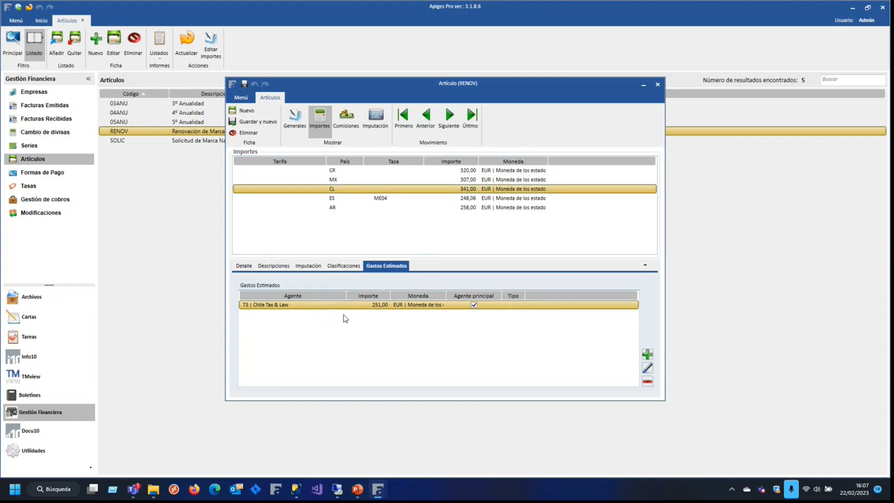
click(333, 209)
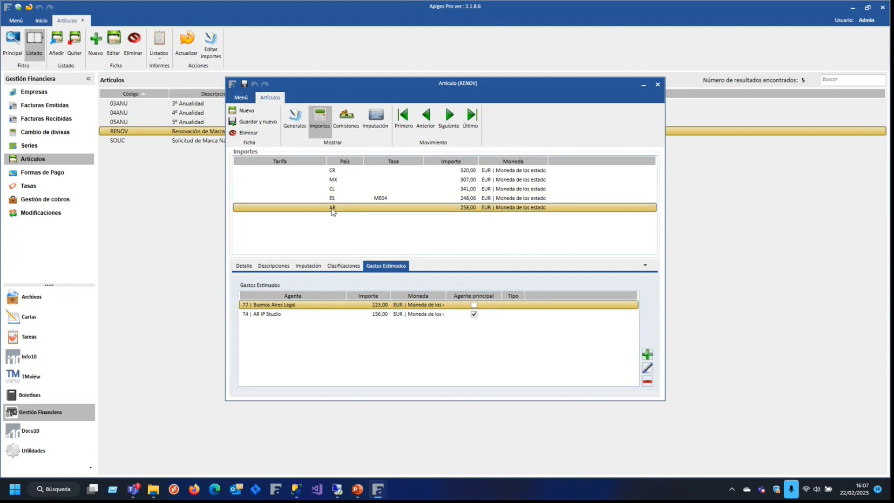
click(334, 200)
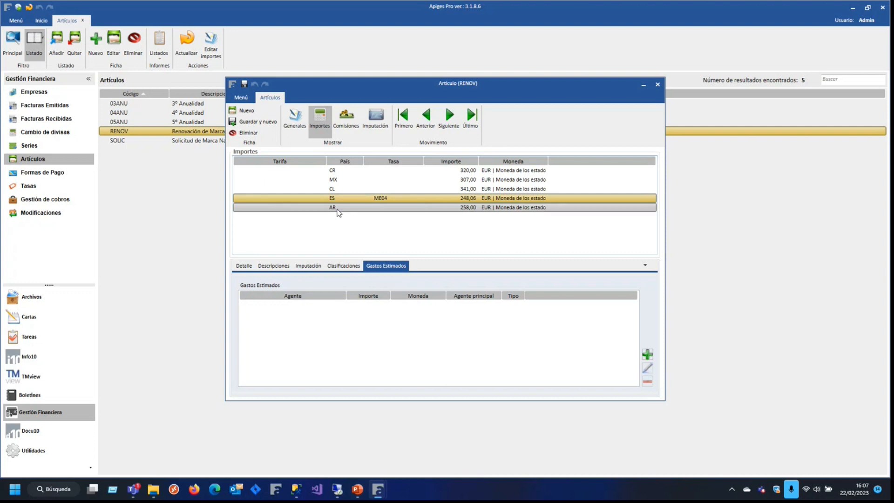
click(337, 209)
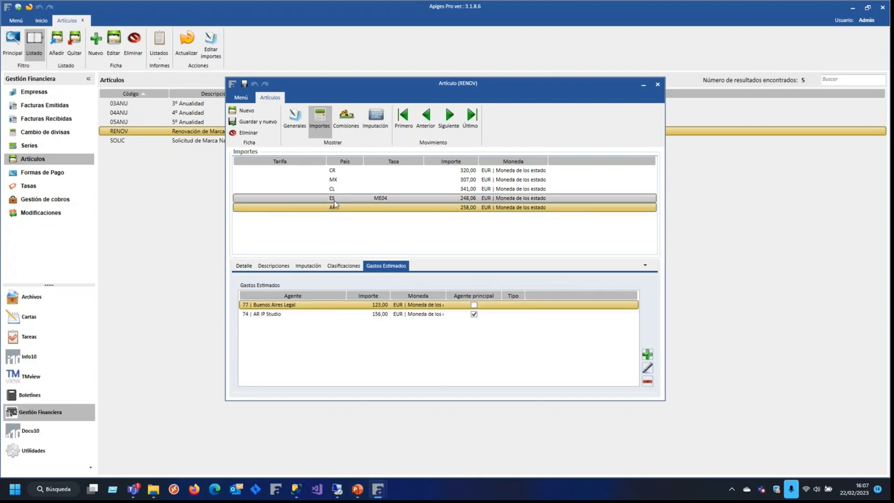
click(340, 180)
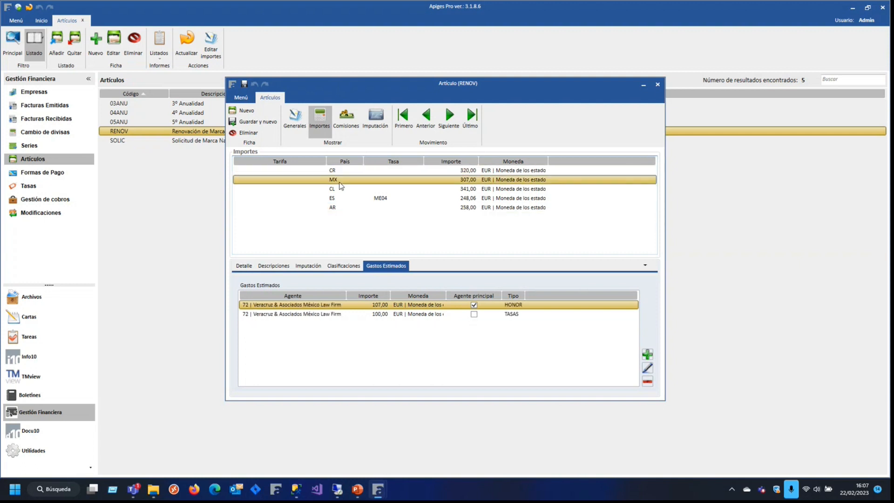
click(342, 191)
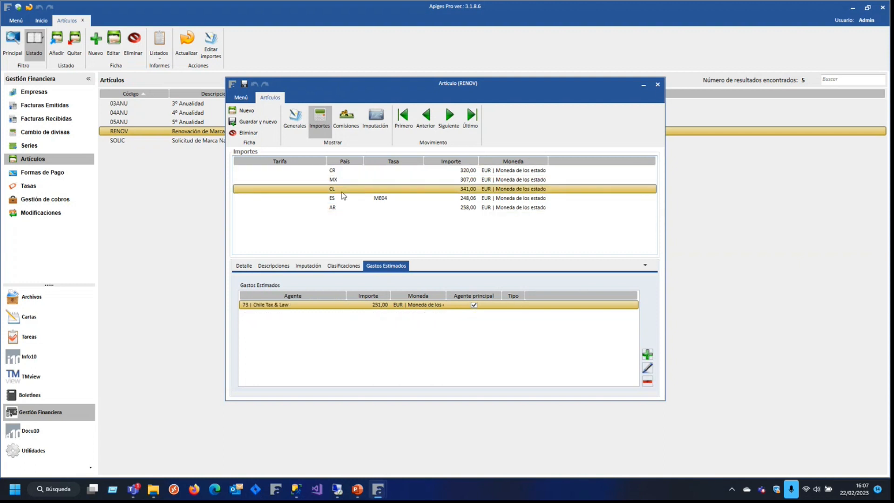
click(342, 198)
click(342, 207)
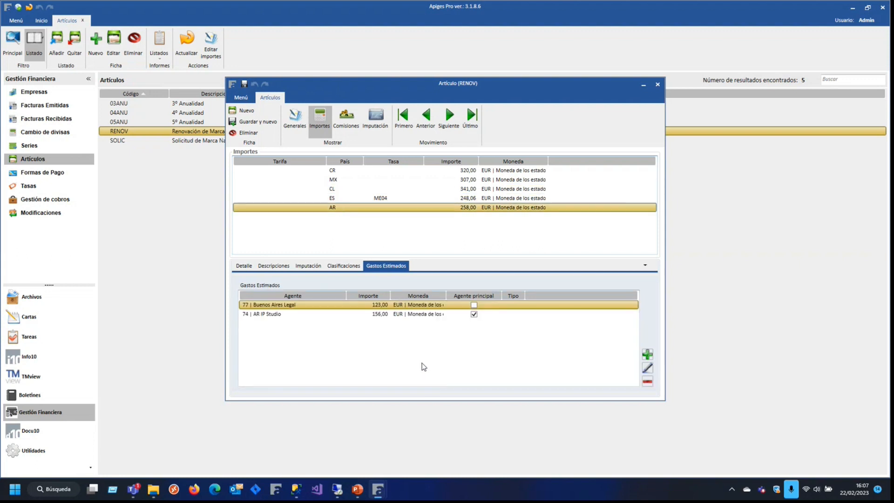
- Return to the general data of article SOLIC and look through its full list of estimated expenses
click(295, 117)
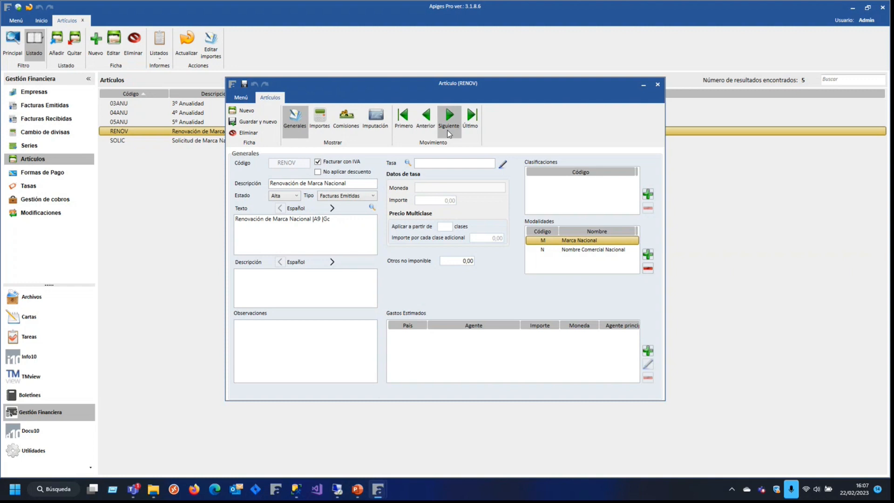
click(449, 117)
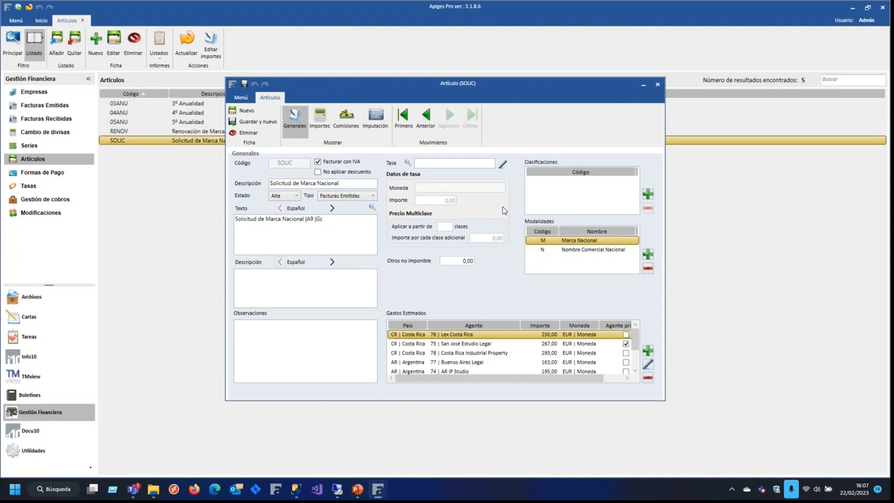
click(493, 354)
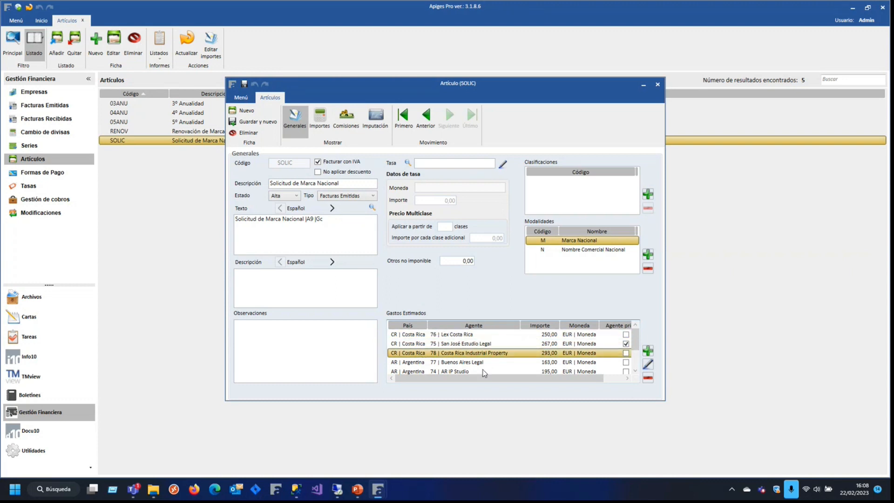
scroll(635, 370, down, 3)
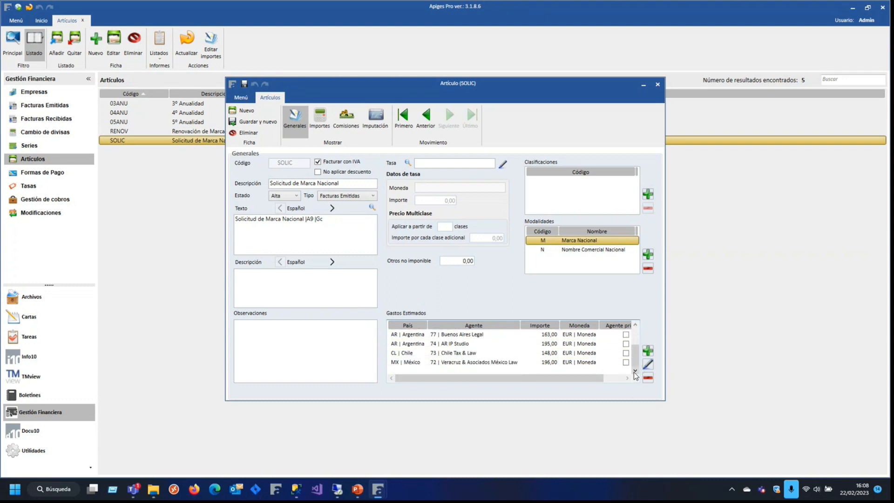
- Inspect the country, currency and agent of the Chile Tax & Law estimated expense, and close it without changes
click(435, 356)
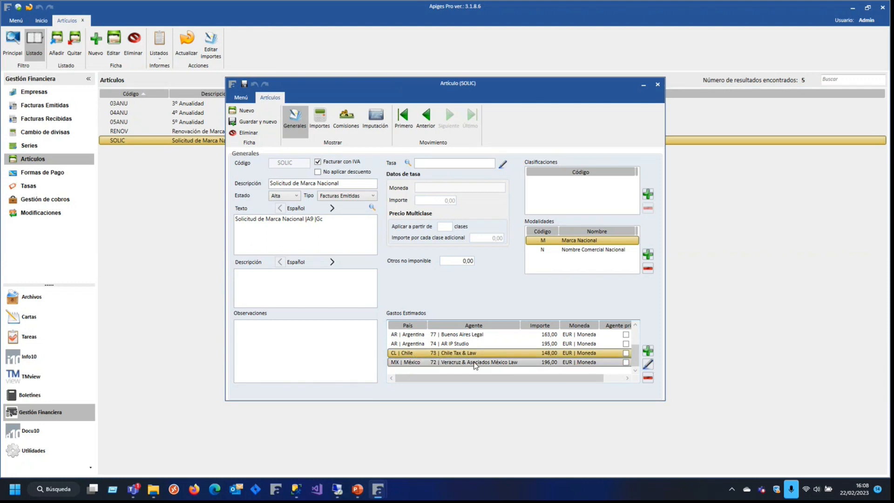
click(648, 363)
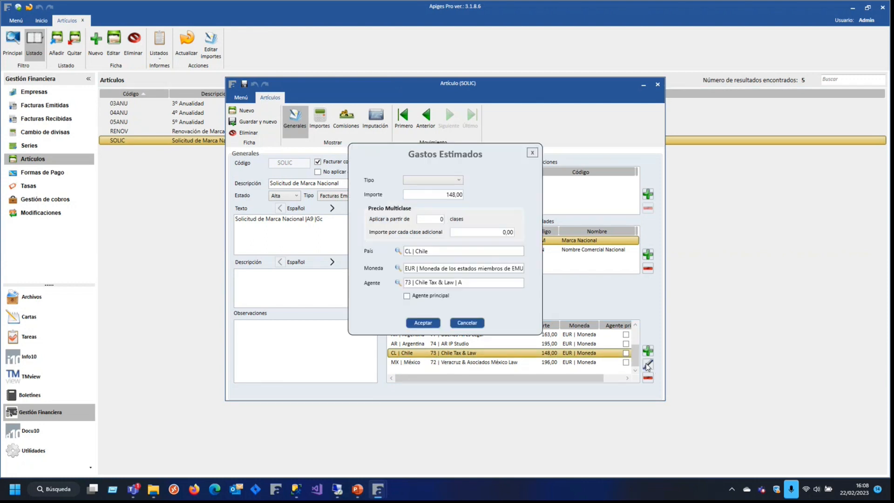
click(439, 255)
click(422, 268)
click(477, 285)
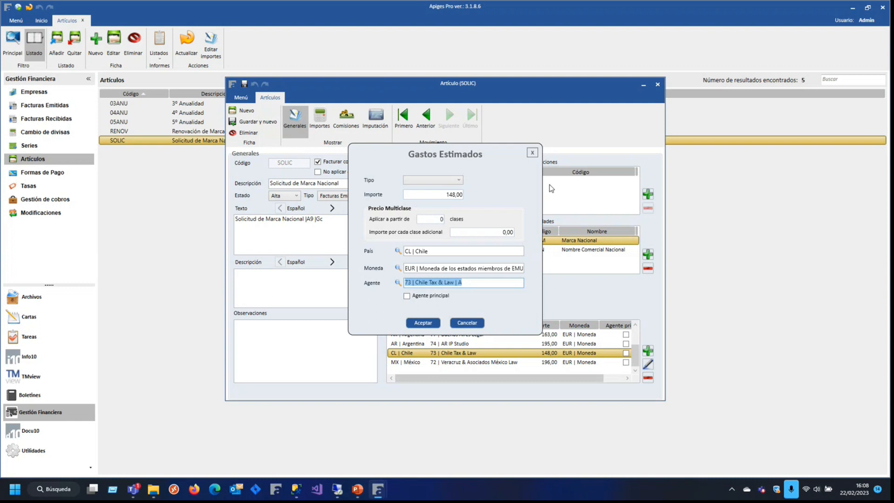
click(533, 155)
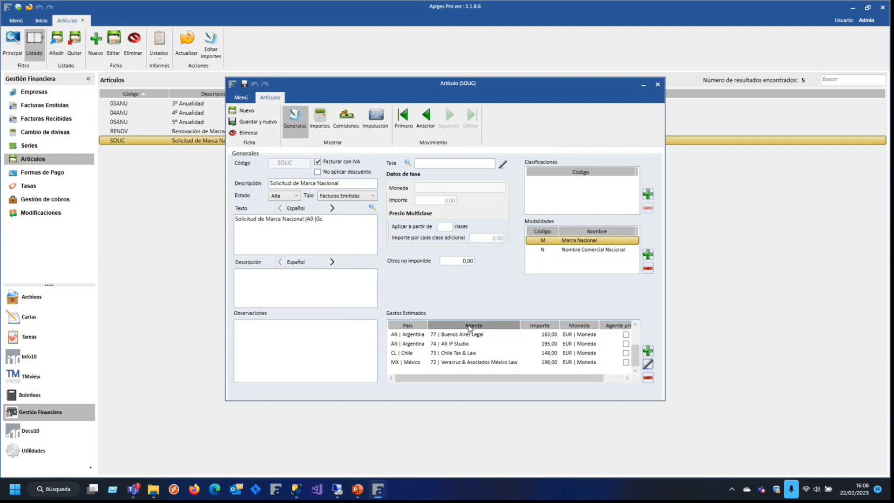
- Sort article SOLIC's estimated expenses by amount and then by agent, both ascending
right_click(468, 334)
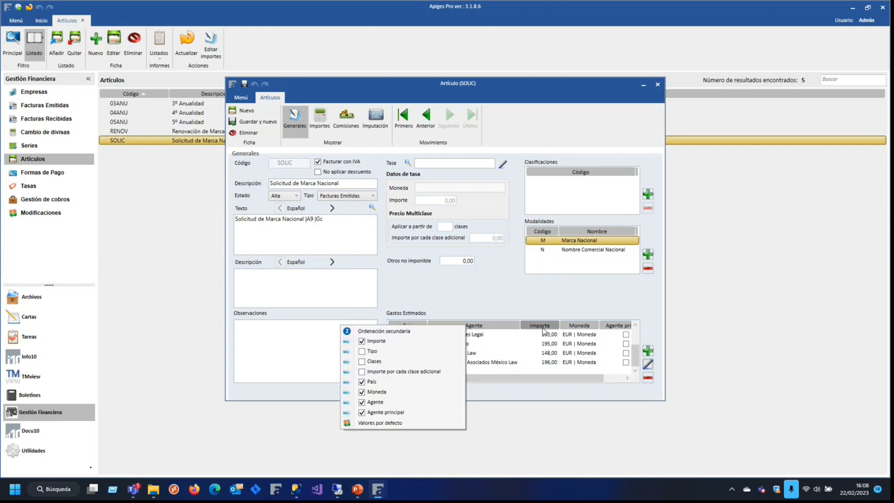
click(542, 326)
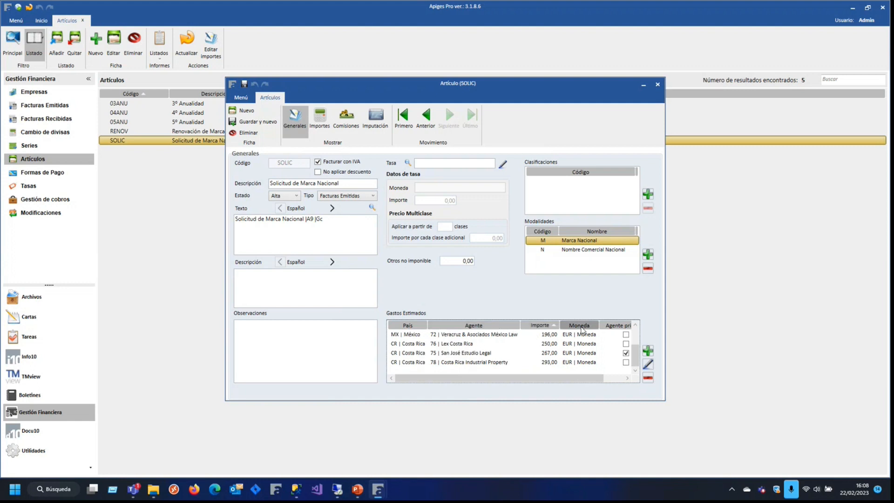
click(493, 327)
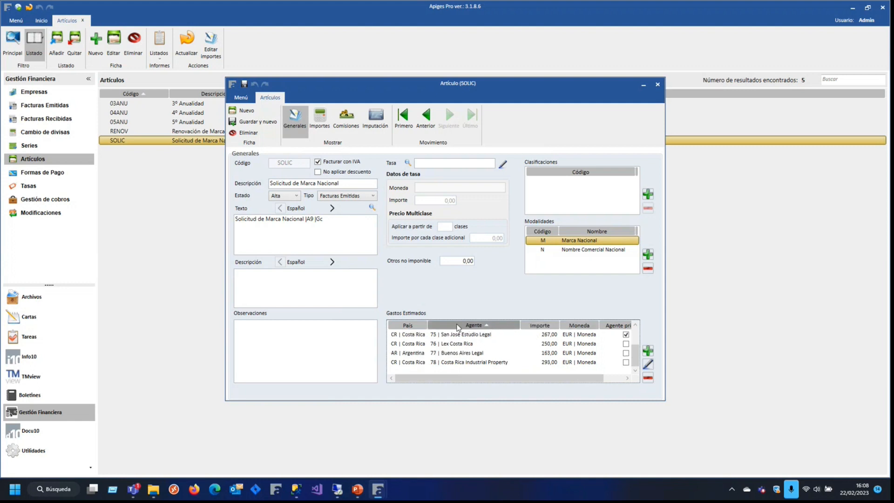
- Hide the País and Moneda columns in article SOLIC's list of estimated expenses
right_click(459, 328)
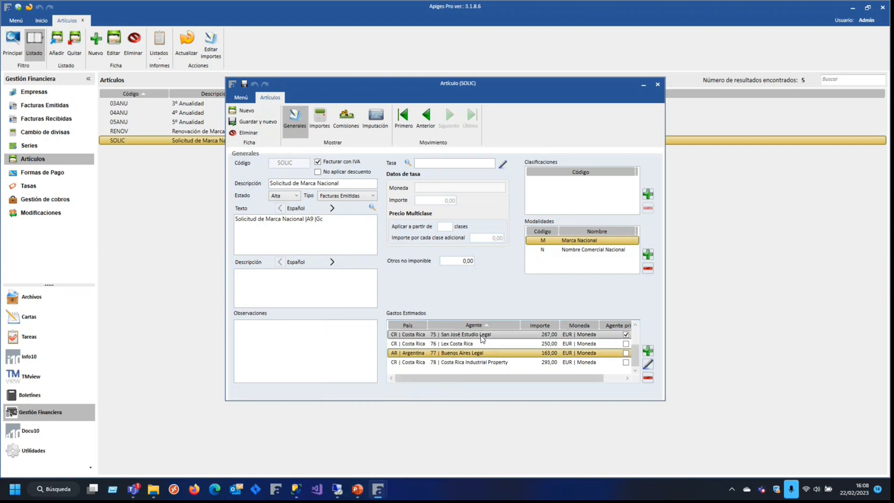
click(494, 353)
right_click(460, 328)
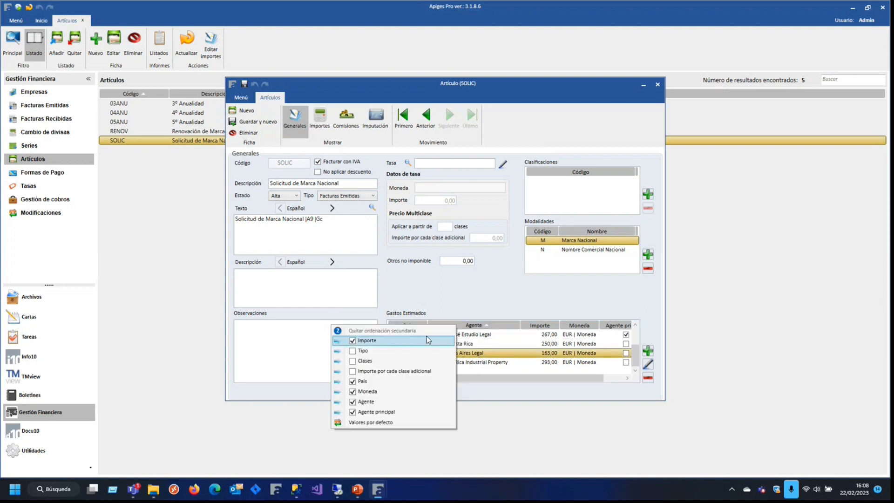
click(355, 382)
click(357, 392)
click(516, 353)
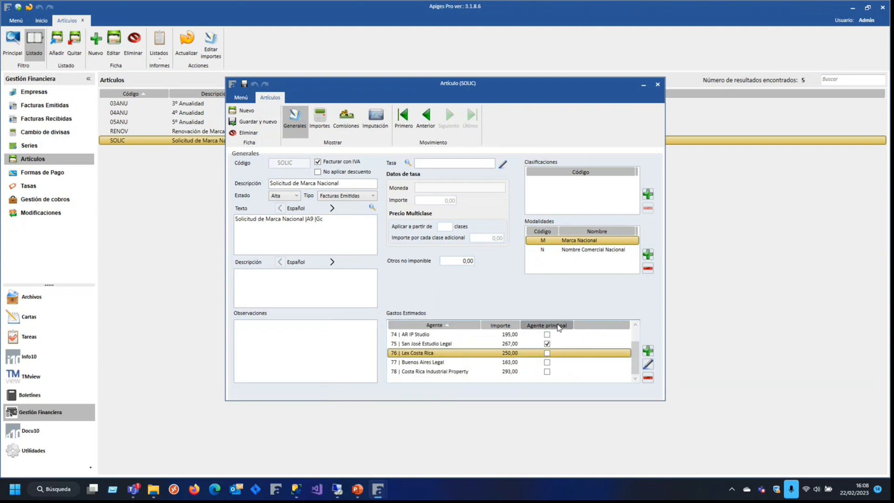
- Hide the Agente principal column in the estimated expenses list and show it again
right_click(561, 327)
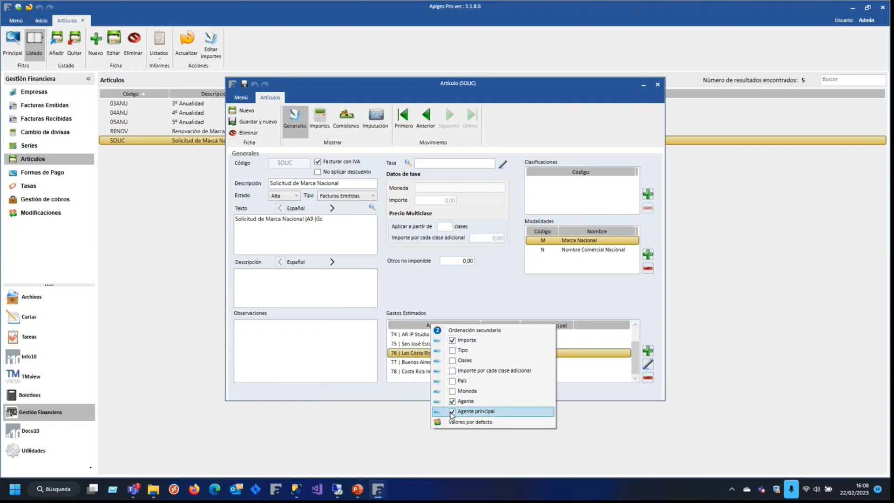
click(602, 363)
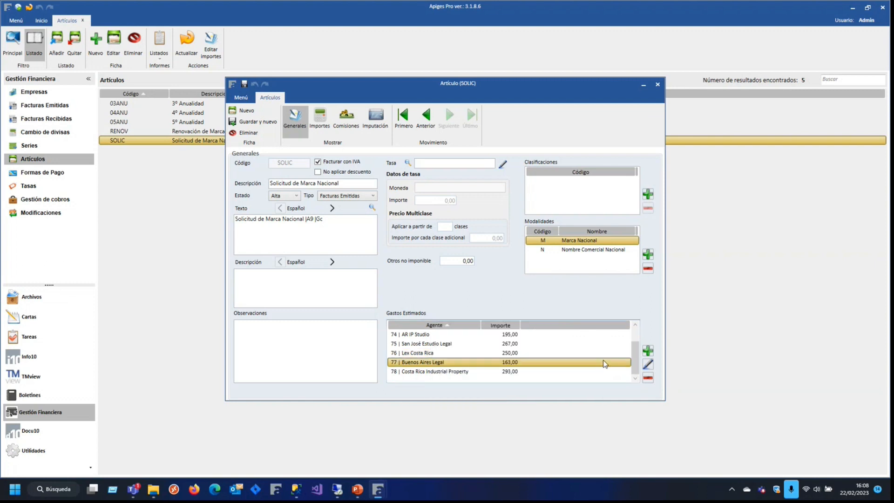
right_click(552, 330)
click(468, 415)
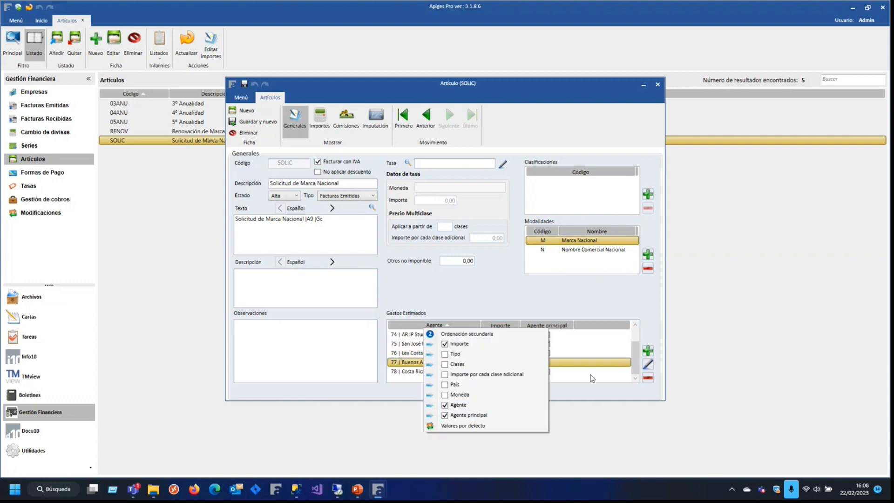
click(593, 357)
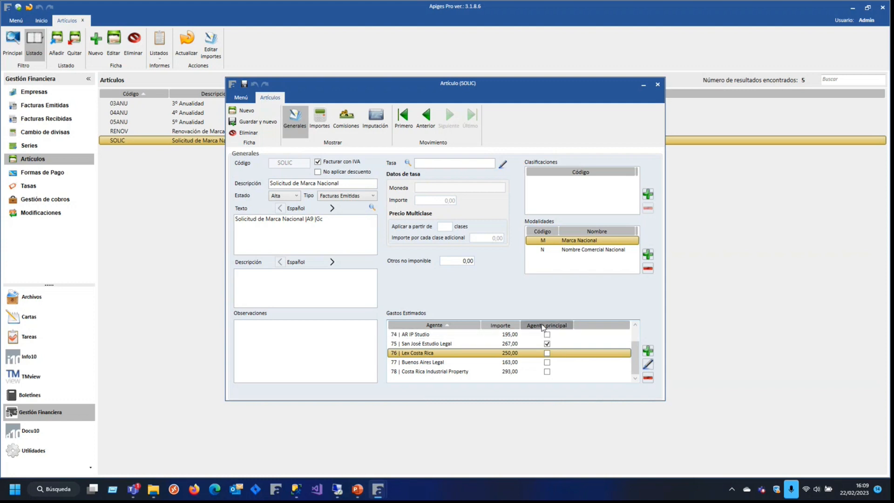
- Show the Tipo, País and Moneda columns in the estimated expenses list of article SOLIC
right_click(415, 325)
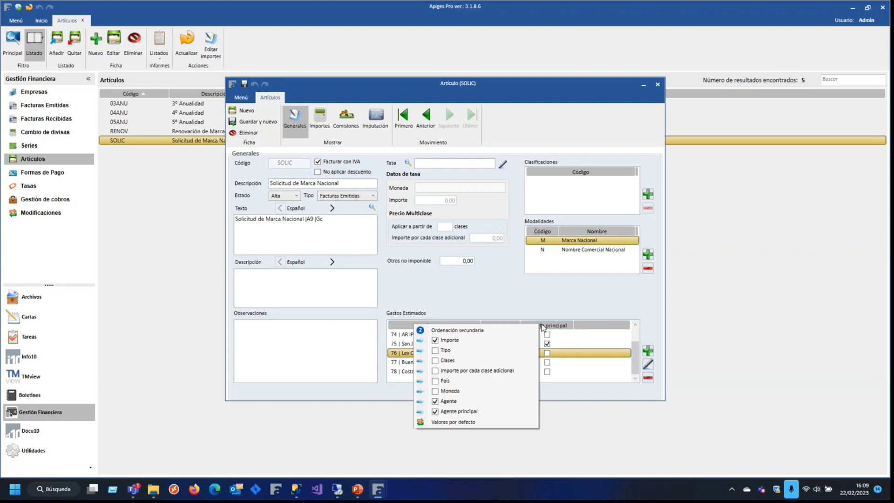
click(435, 351)
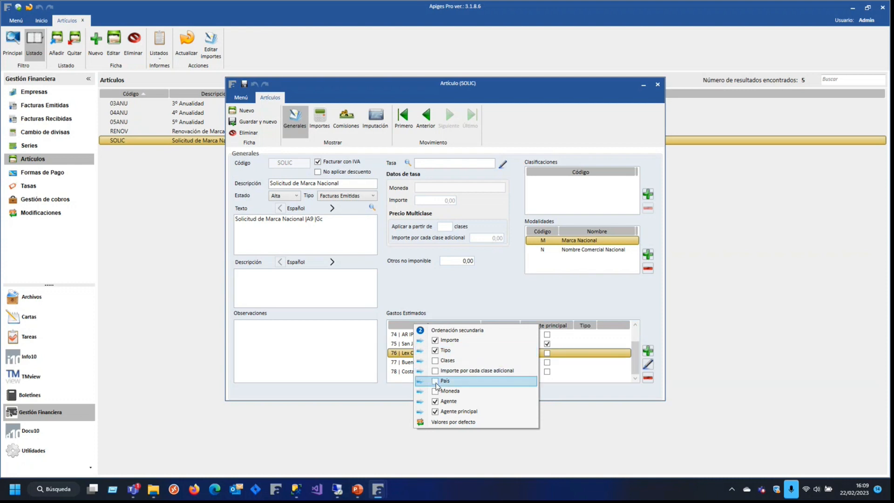
click(436, 381)
click(436, 391)
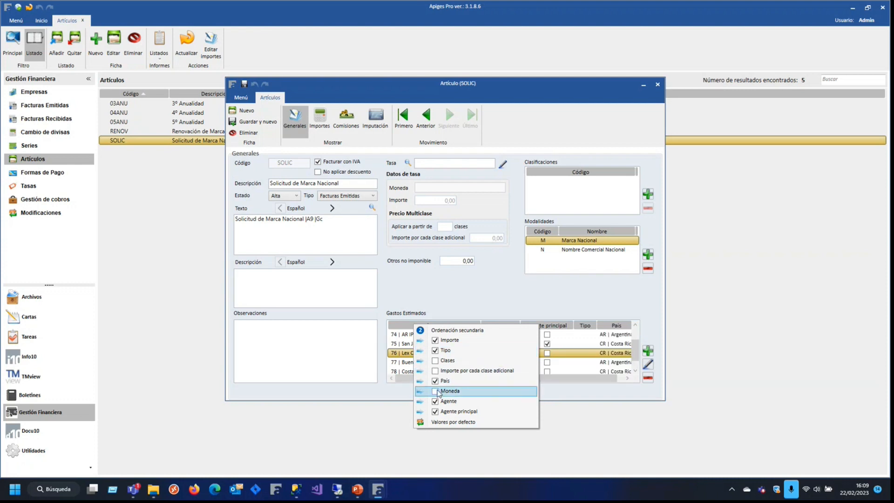
click(401, 358)
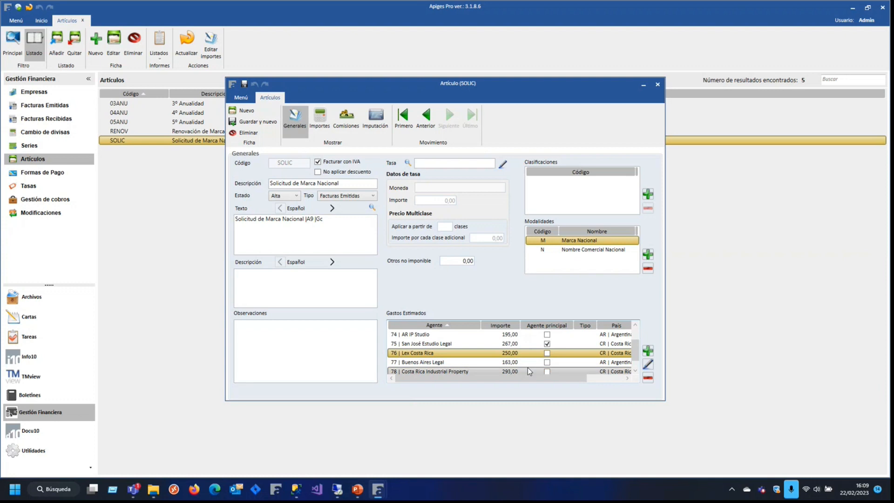
- Inspect the type options of the San José Estudio Legal estimated expense, then close it and article SOLIC without changes
scroll(509, 339, up, 2)
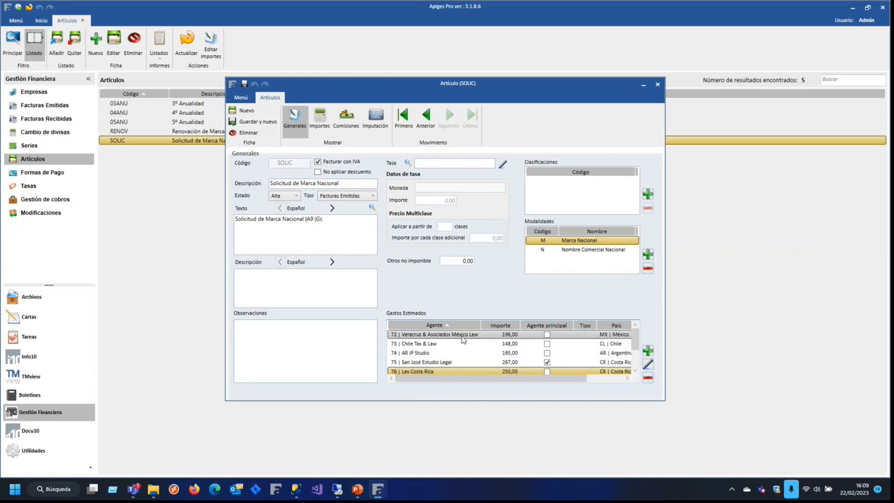
click(509, 336)
click(421, 355)
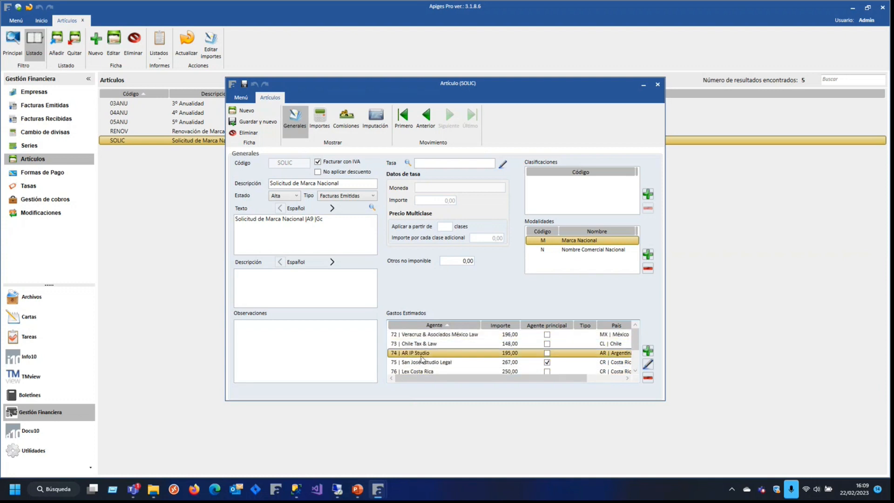
click(465, 363)
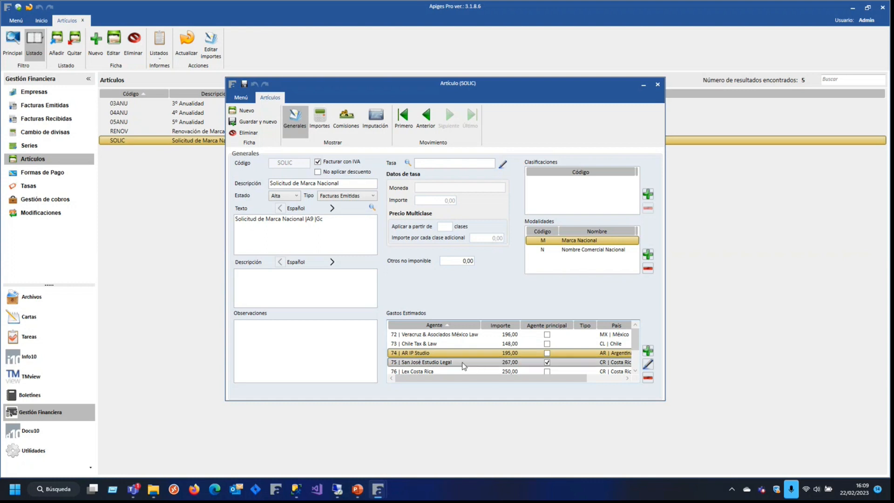
click(648, 370)
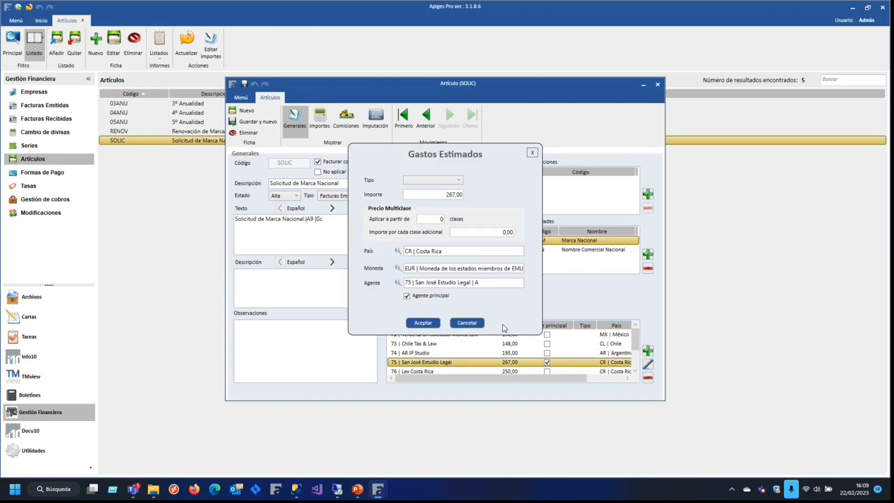
click(458, 182)
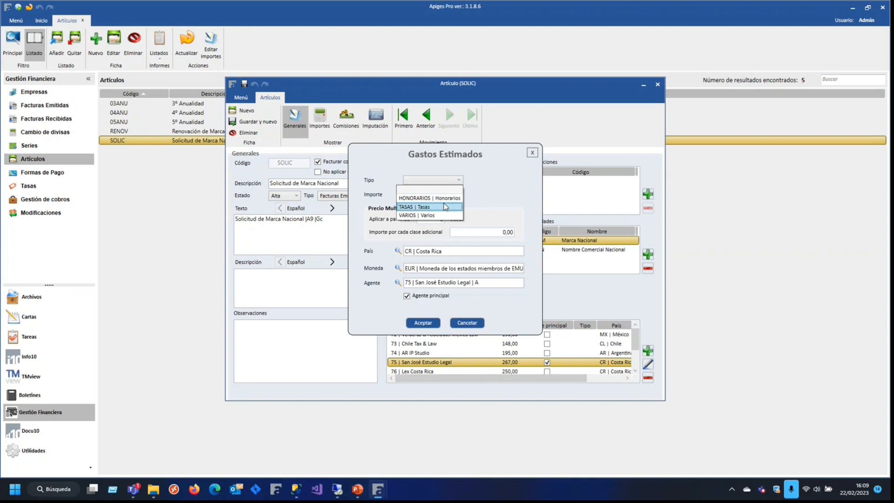
click(510, 194)
click(533, 153)
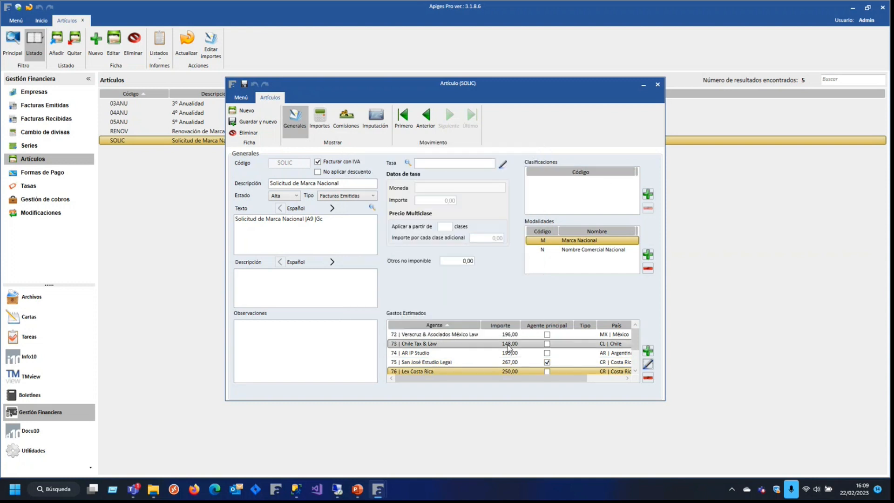
click(657, 86)
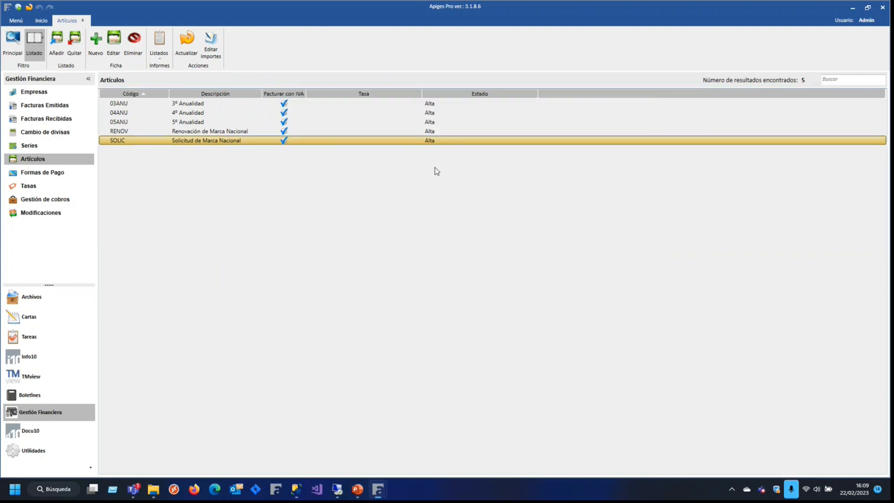
- Review the expense types defined in the Tipos de gasto table under Otras Tablas, and close the tables
click(33, 450)
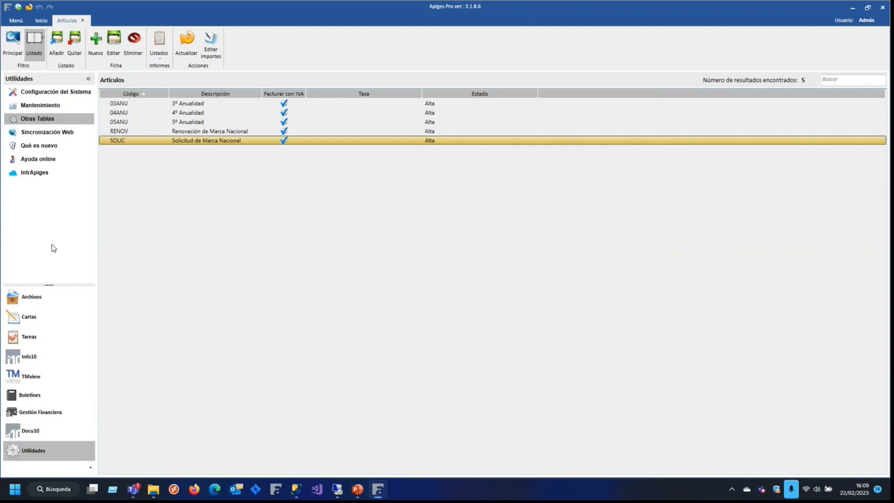
click(34, 120)
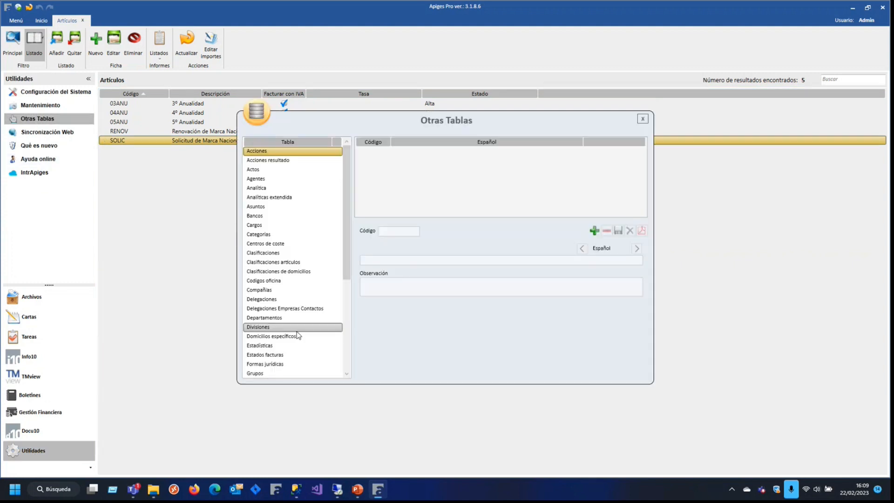
scroll(295, 335, down, 5)
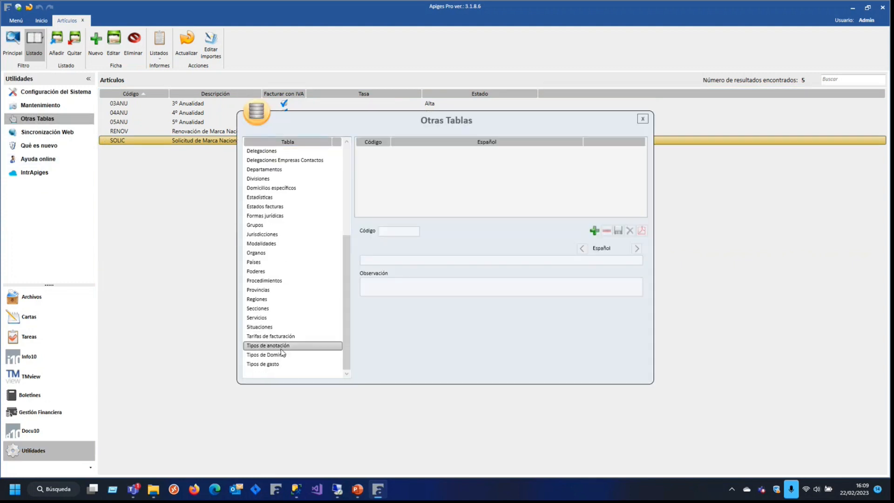
click(279, 364)
click(389, 160)
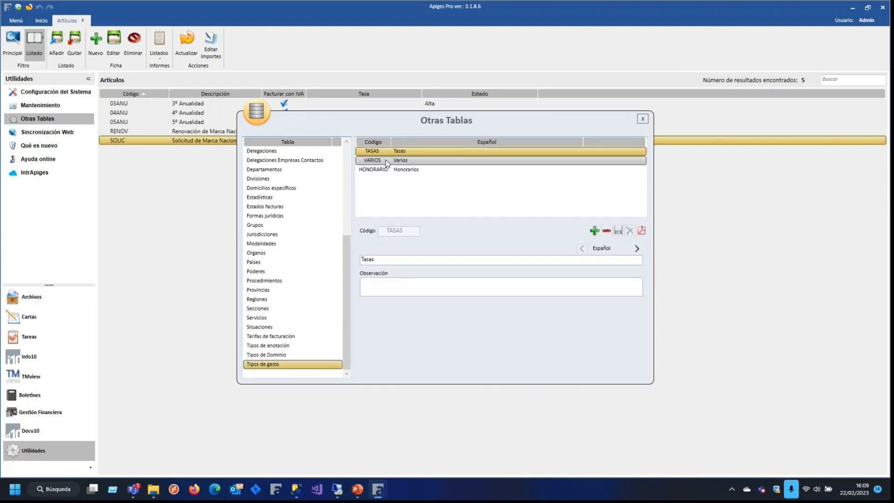
click(387, 170)
click(385, 161)
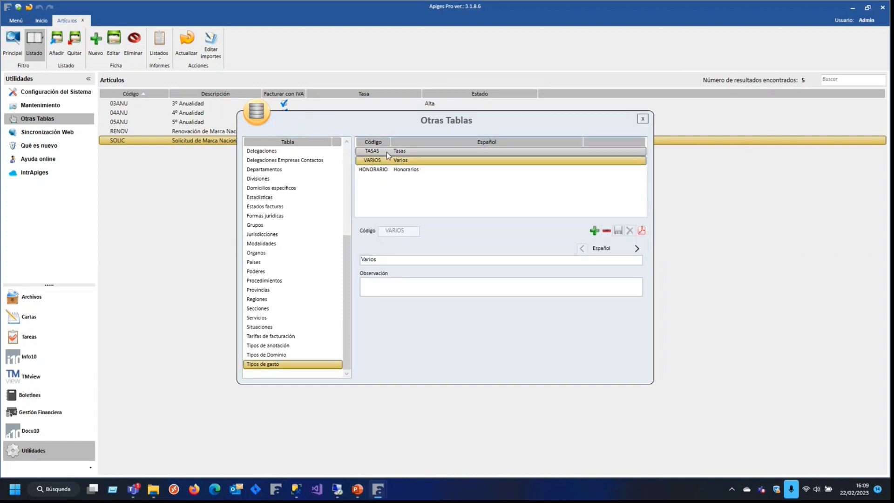
click(386, 152)
click(642, 119)
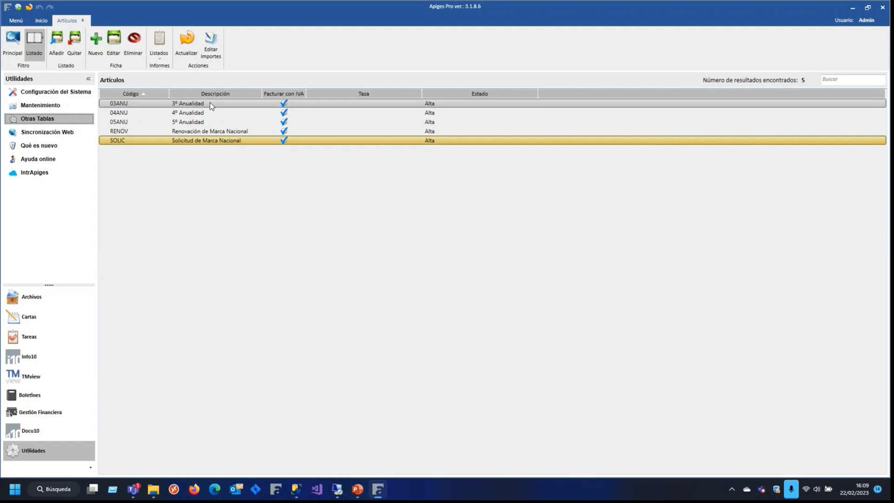
- Reopen article SOLIC and look through the estimated expenses of its Costa Rica agents
double_click(175, 141)
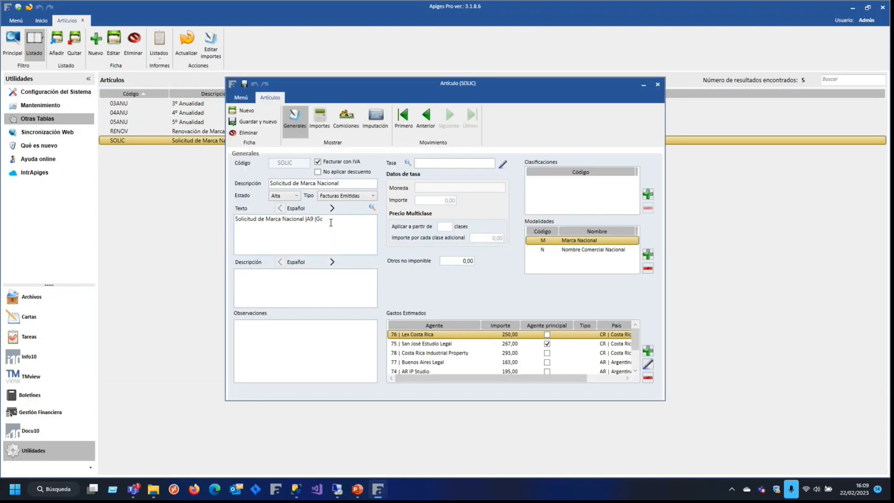
click(488, 345)
click(492, 354)
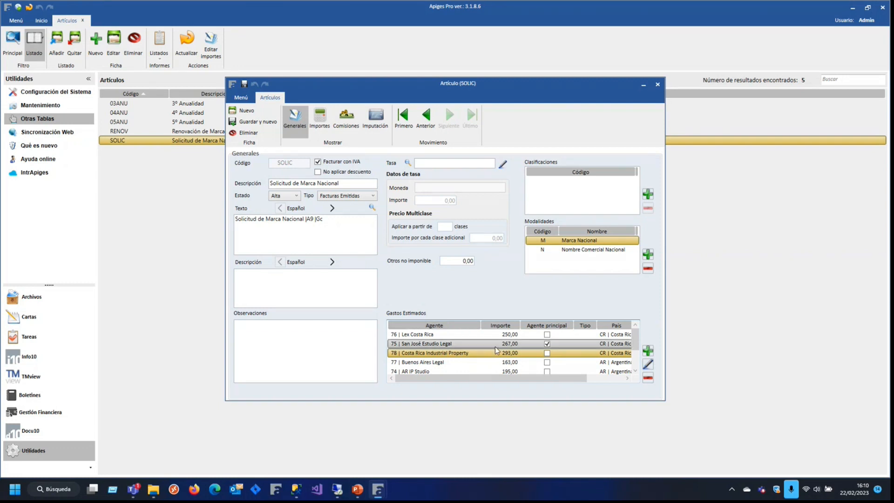
click(495, 346)
click(484, 334)
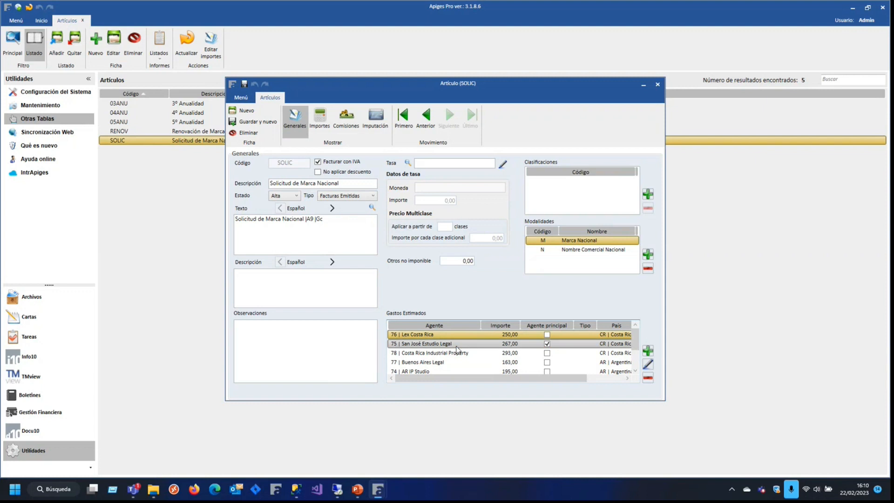
- Start a new estimated expense of type HONORARIOS in article SOLIC and discard it
click(648, 363)
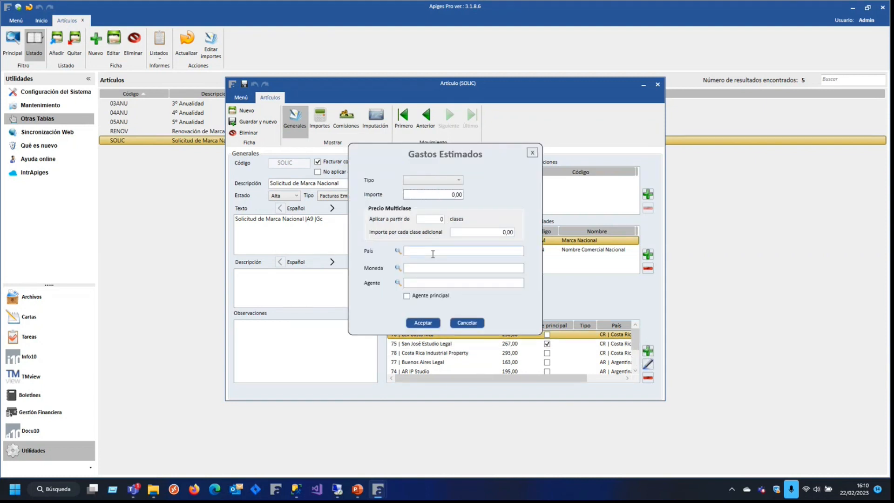
click(424, 181)
click(425, 196)
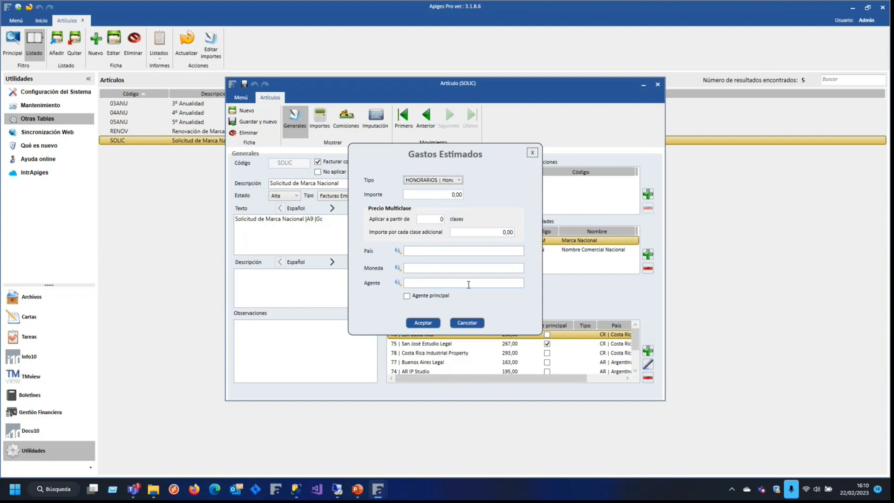
click(465, 324)
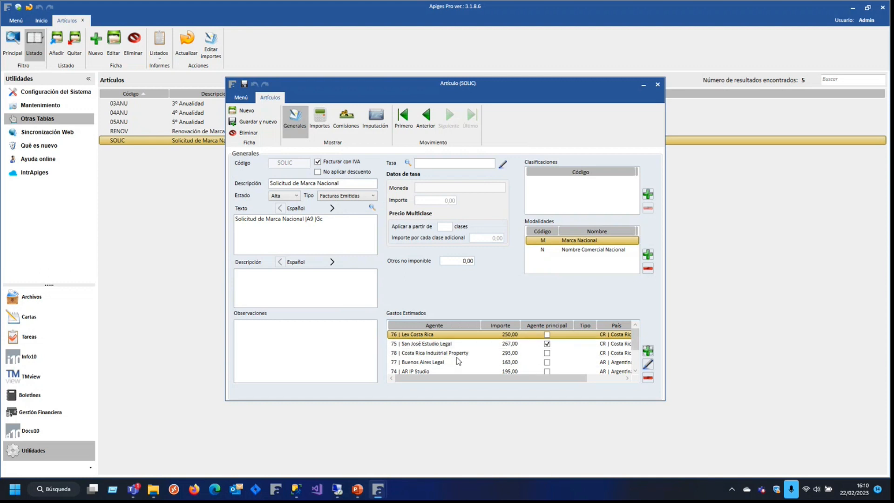
- Go from article SOLIC's amounts to article RENOV and inspect the TASAS estimated expense under its Mexico amount, then close it
click(325, 124)
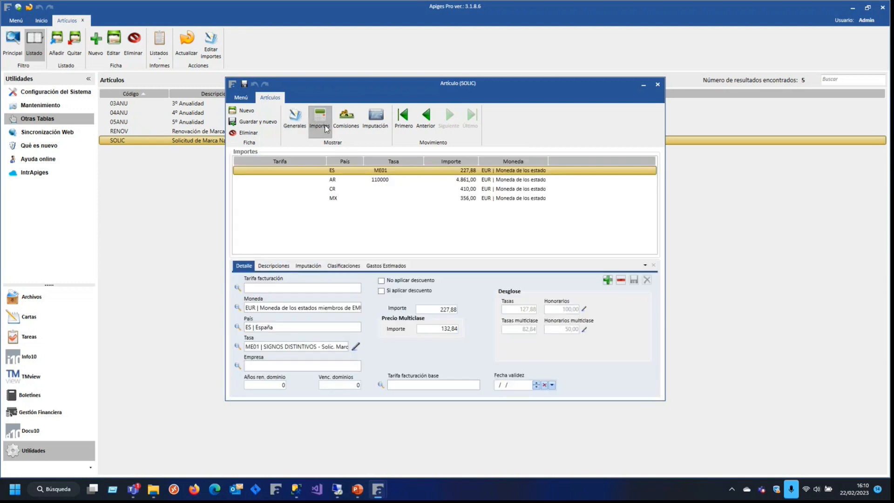
click(388, 267)
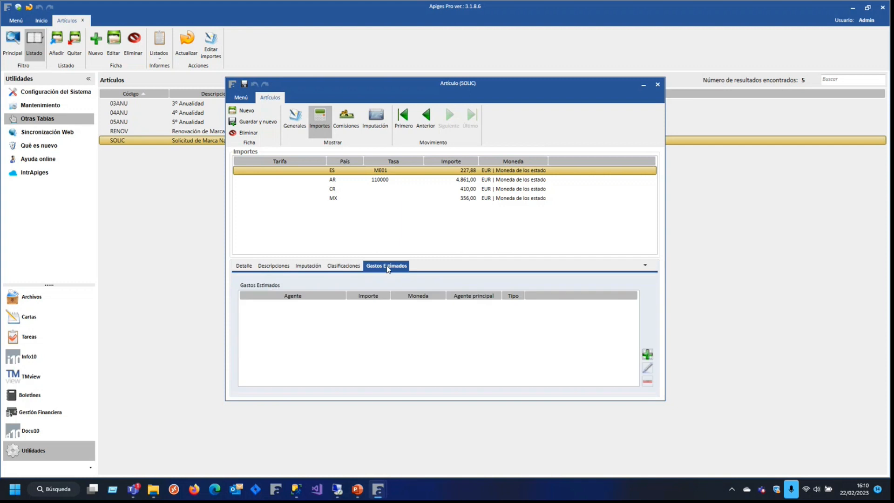
click(431, 124)
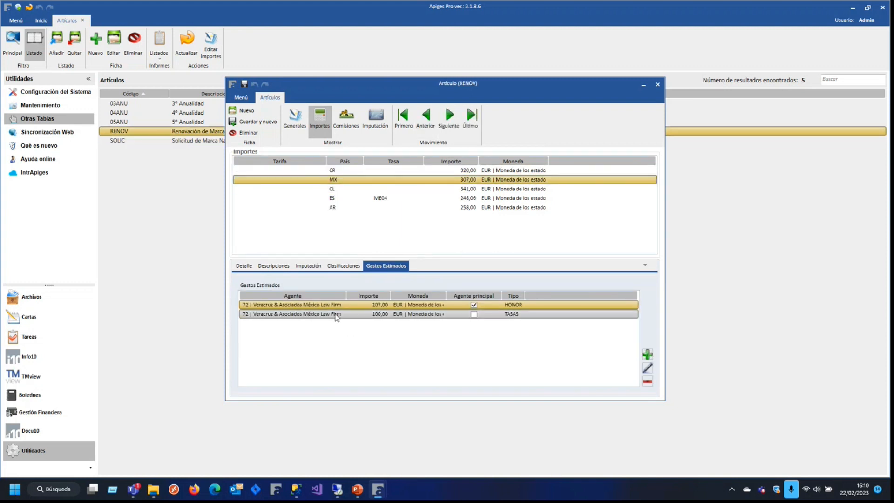
click(337, 315)
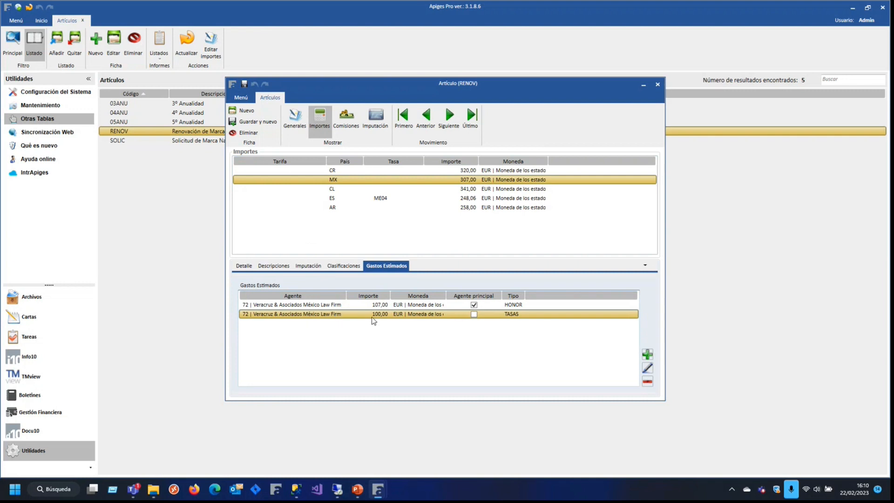
click(648, 368)
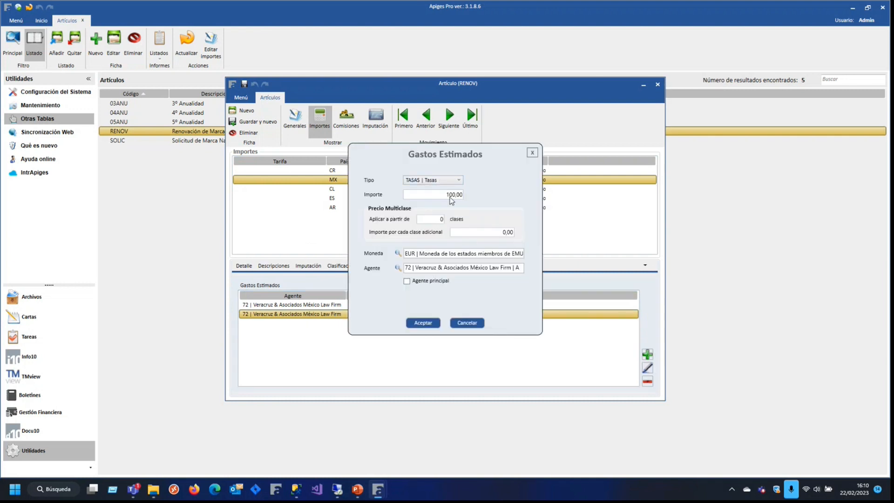
click(532, 150)
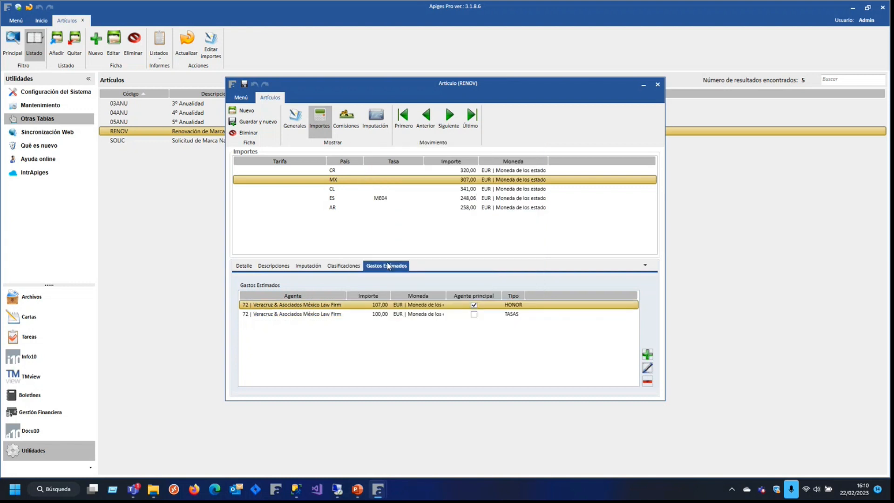
- Inspect the HONORARIOS estimated expense of Veracruz & Asociados under RENOV's Mexico amount, then close it
click(400, 315)
click(403, 305)
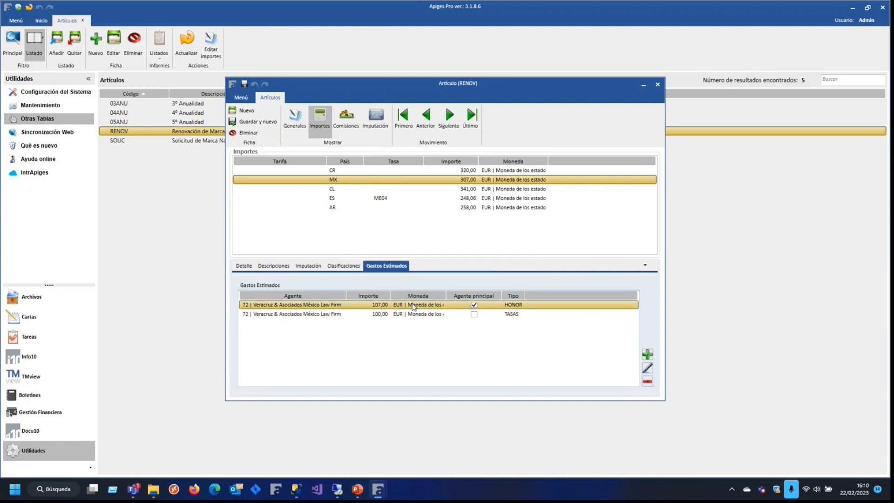
click(647, 368)
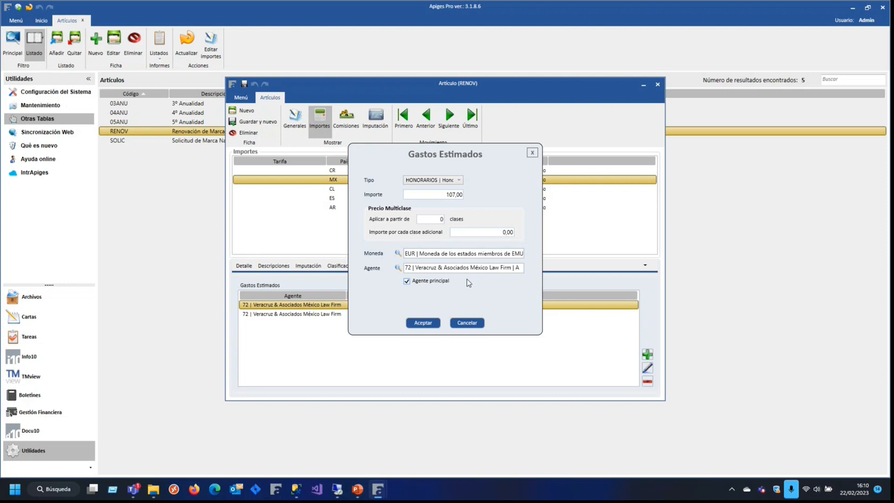
key(Escape)
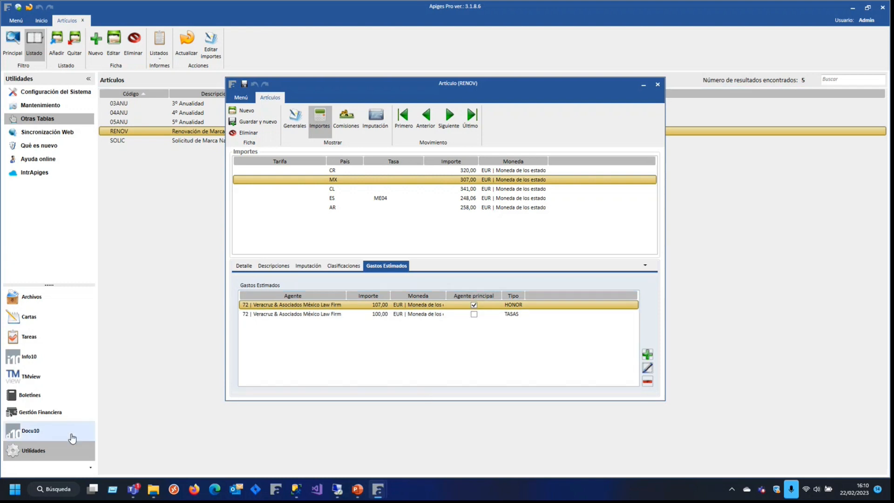
- In article SOLIC's general data, reorder the estimated expenses columns to País, Agente, Importe, Agente principal, and widen the País column
click(298, 125)
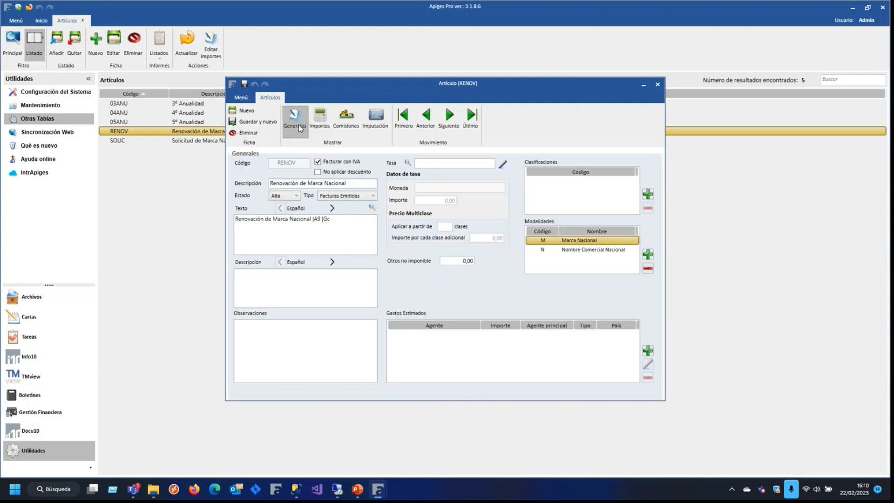
click(432, 124)
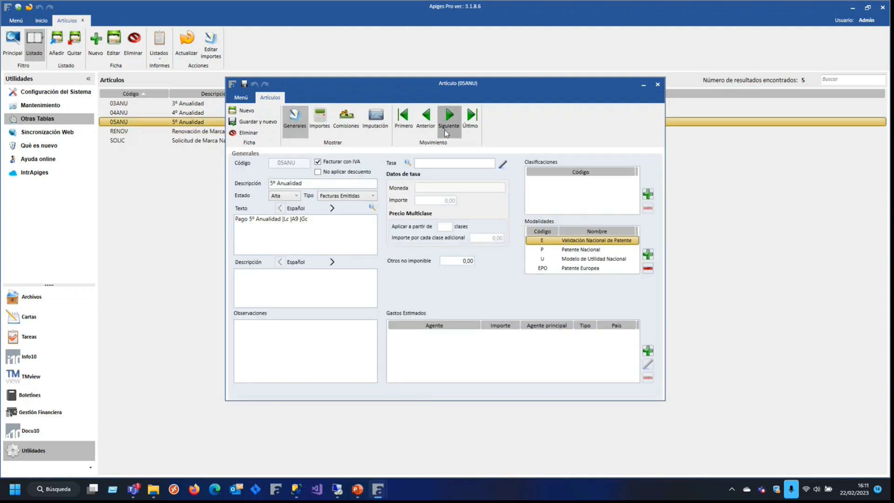
click(449, 118)
click(449, 117)
drag(497, 326, 548, 329)
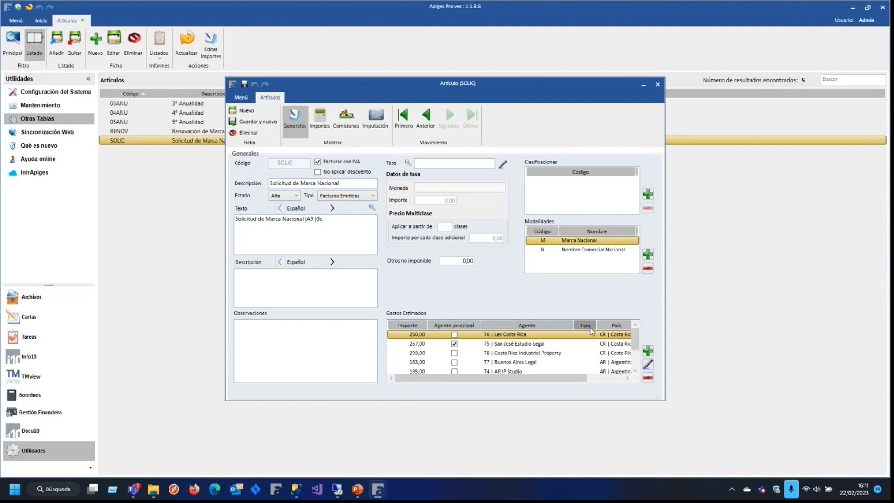
drag(614, 329, 395, 328)
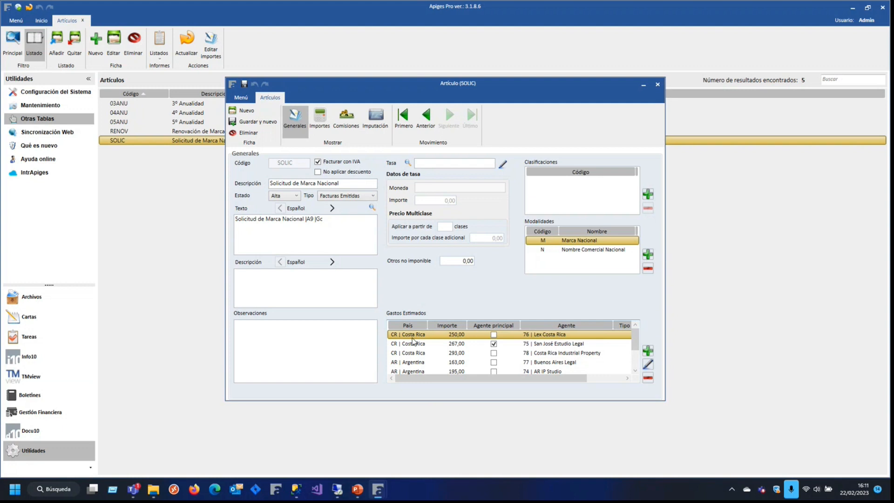
click(413, 346)
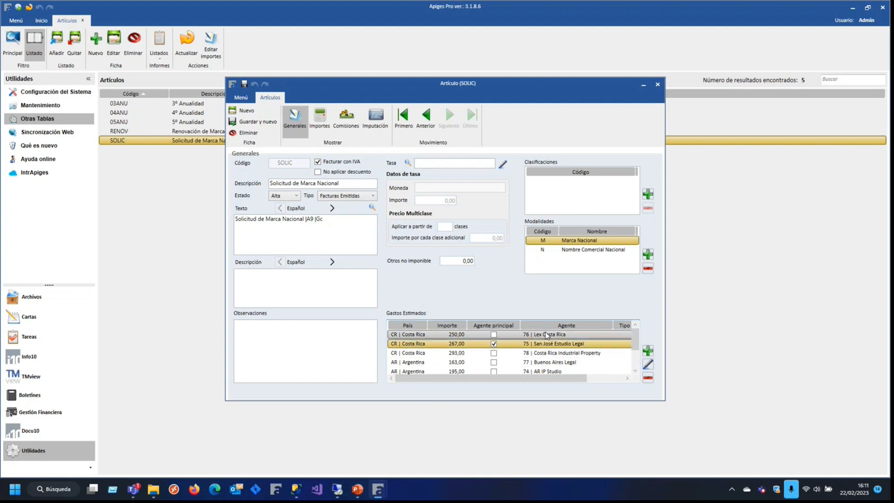
drag(572, 327, 429, 337)
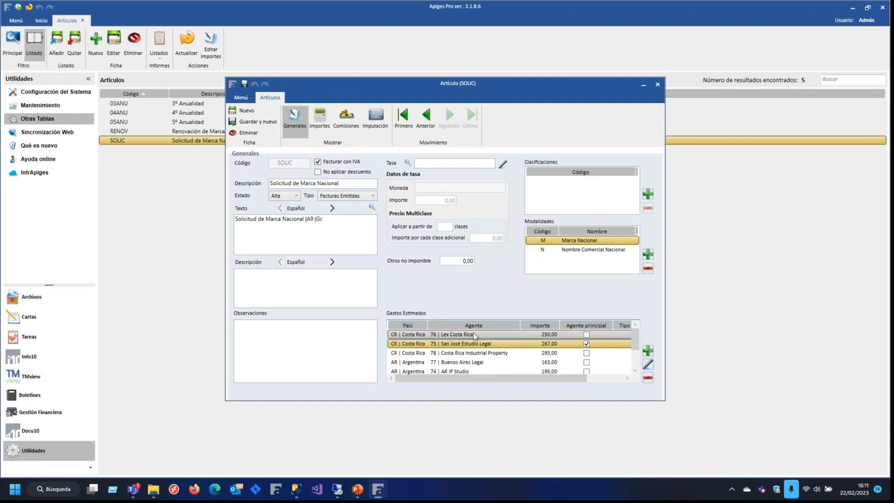
drag(427, 326, 445, 326)
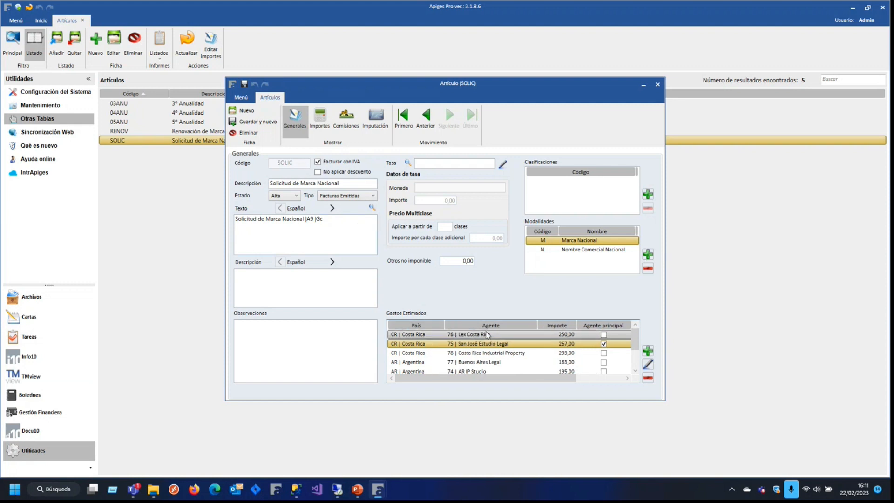
- In the estimated expenses of SOLIC's amounts, place the Agente column after Moneda and check which columns can be shown
click(321, 122)
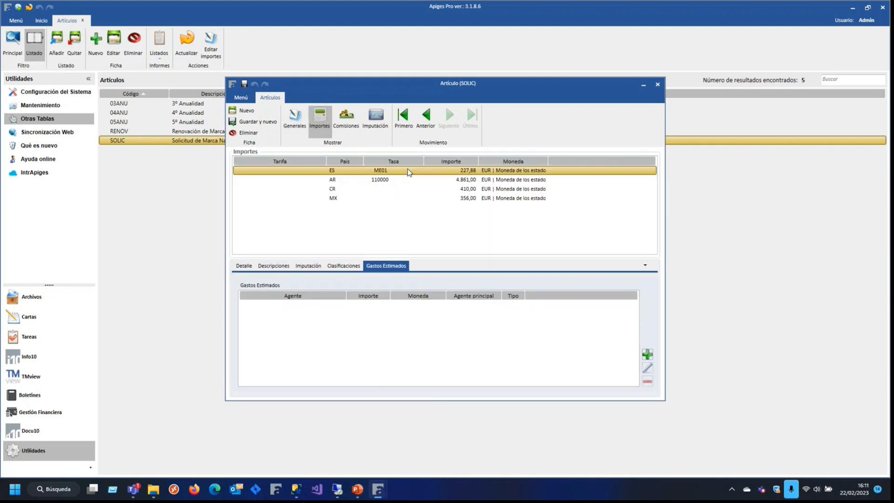
drag(307, 298, 422, 295)
right_click(469, 296)
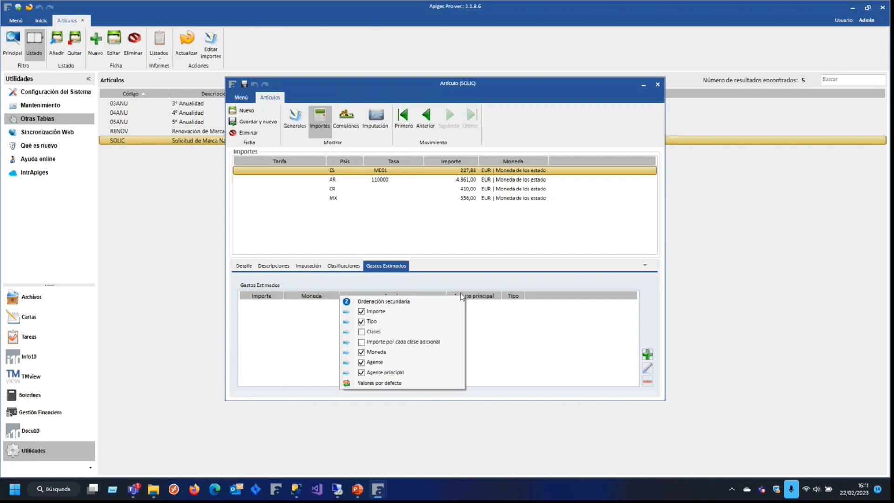
click(527, 352)
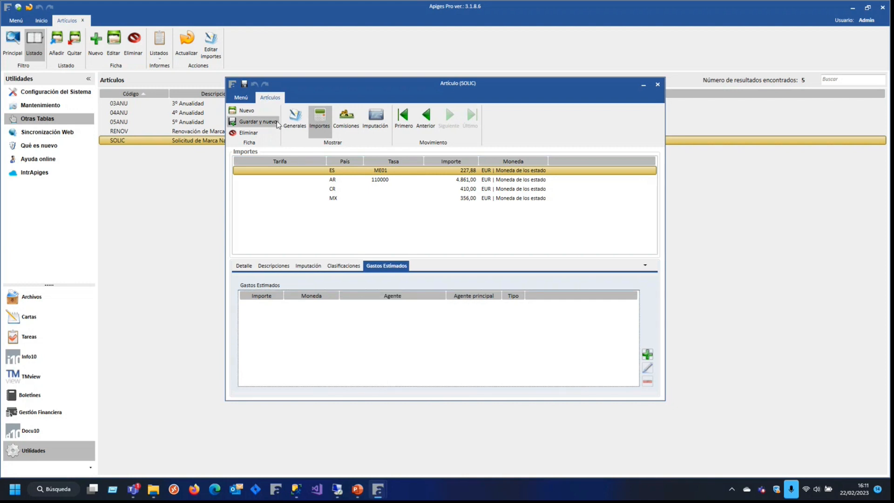
- Display the detail data of the Argentina amount in article SOLIC
click(313, 135)
click(314, 133)
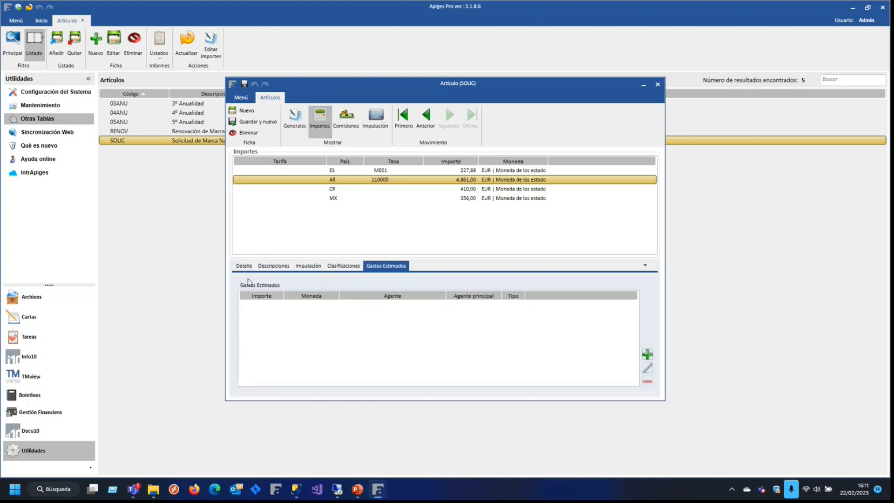
click(243, 266)
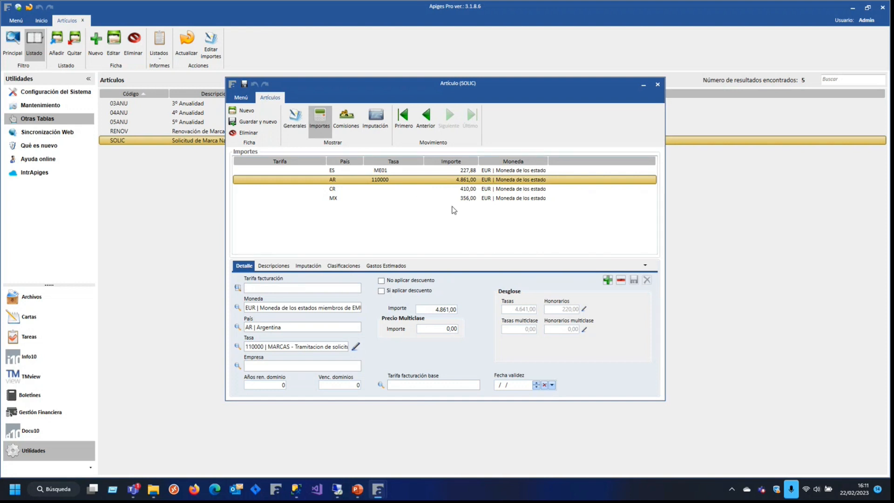
- Hide the Tarifa and Moneda columns in the Importes list of article SOLIC
right_click(314, 165)
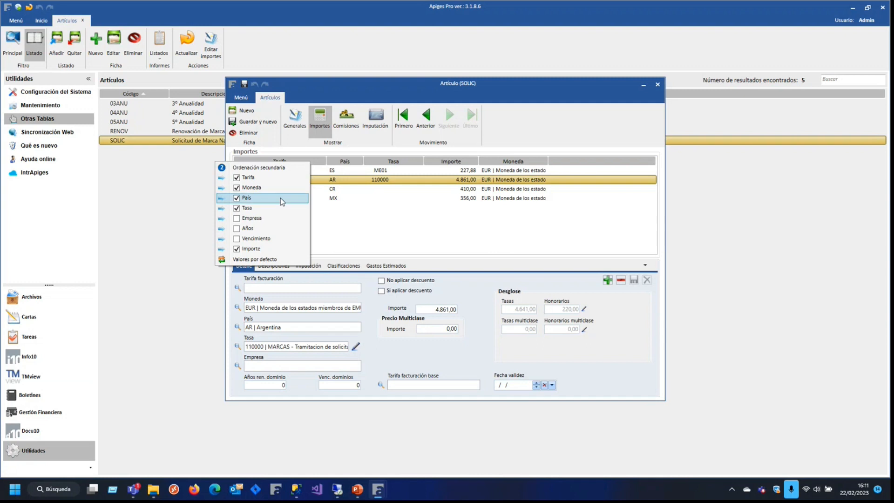
click(286, 175)
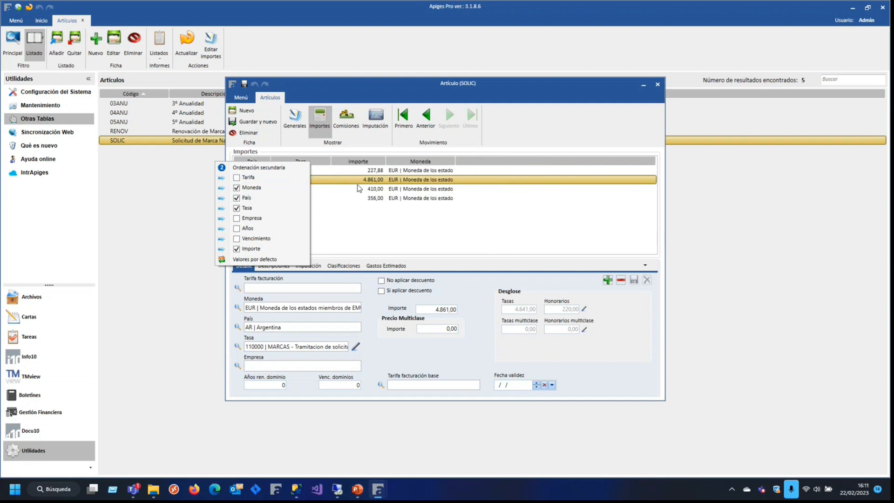
right_click(425, 163)
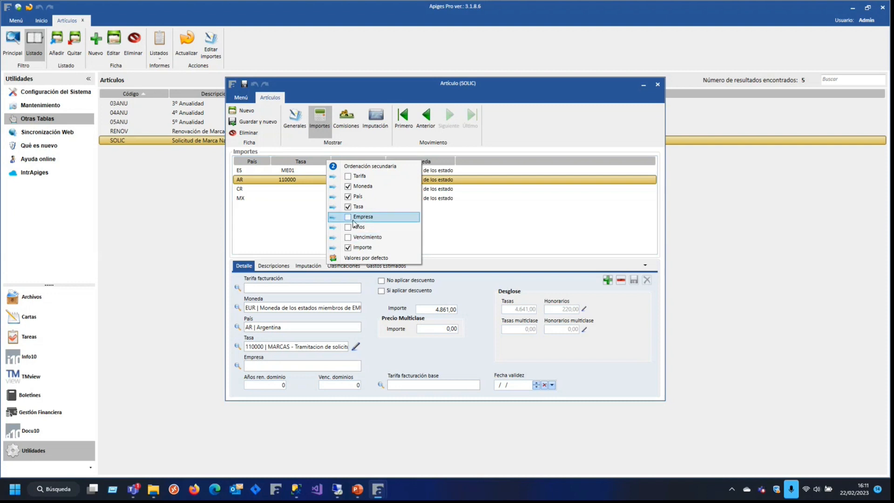
click(349, 186)
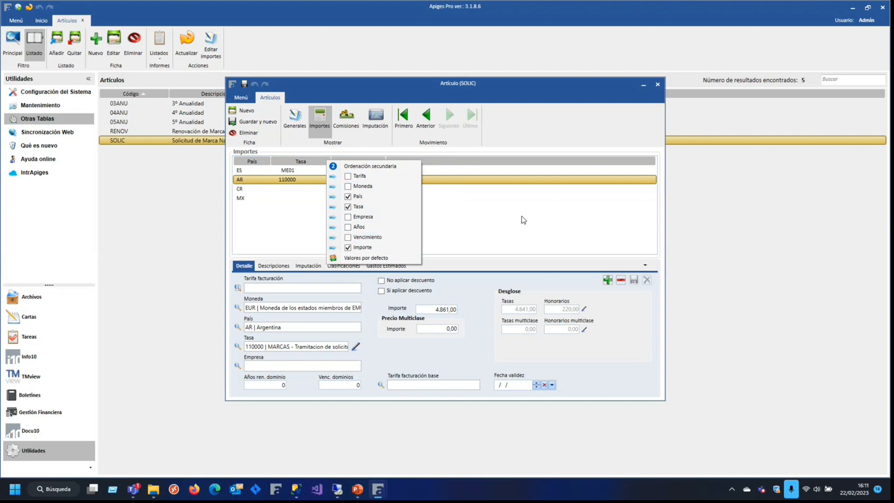
click(470, 211)
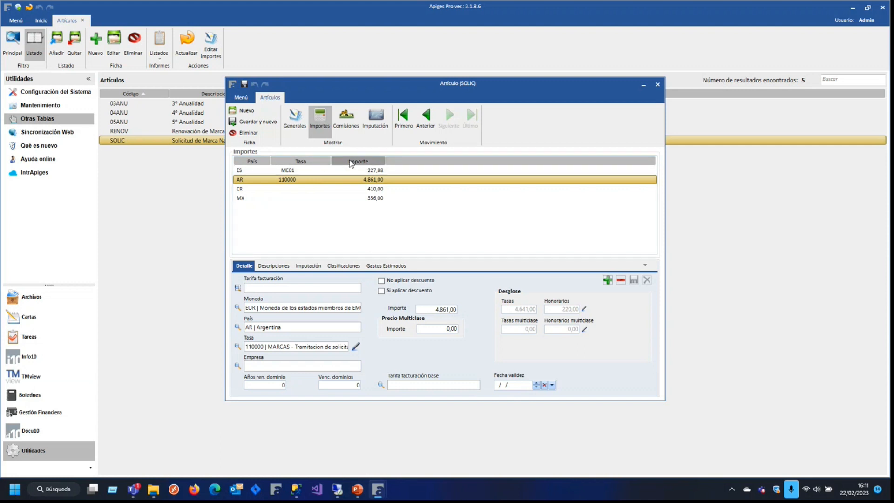
- Show the Moneda and Tarifa columns again in the Importes list of article SOLIC
right_click(254, 162)
click(274, 187)
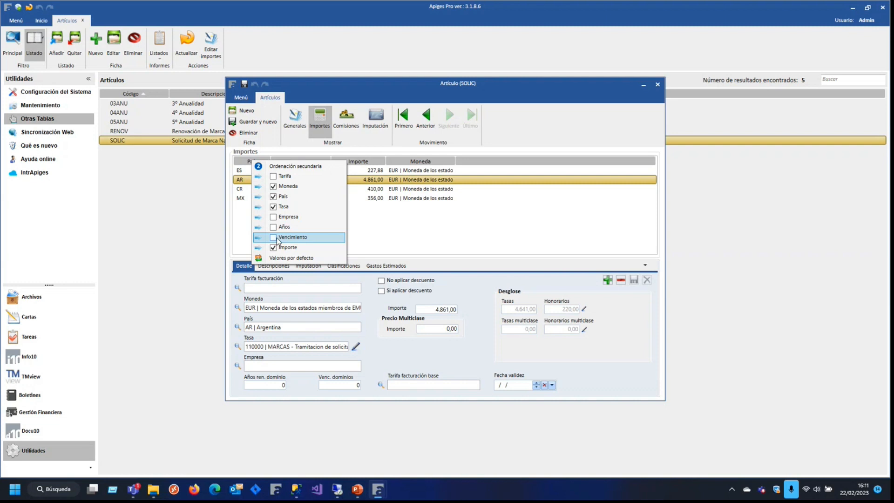
click(273, 176)
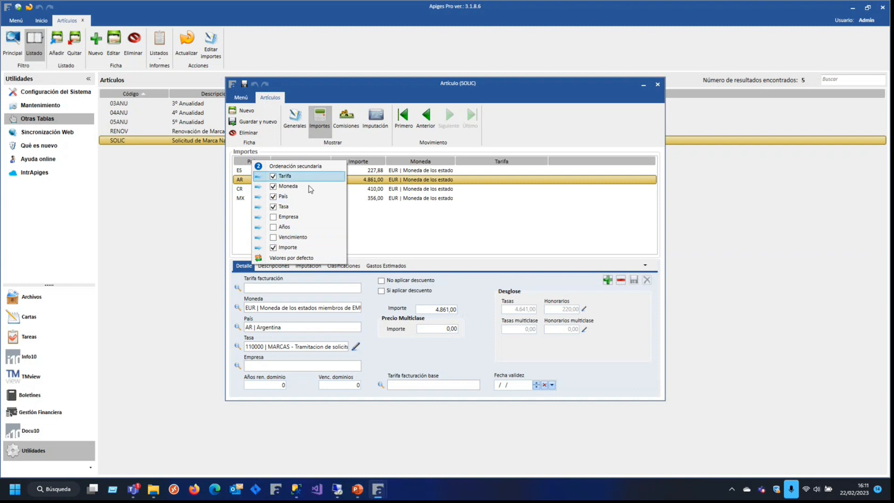
click(479, 229)
- Look through the estimated expenses of every country and agent in article SOLIC's general data
click(285, 108)
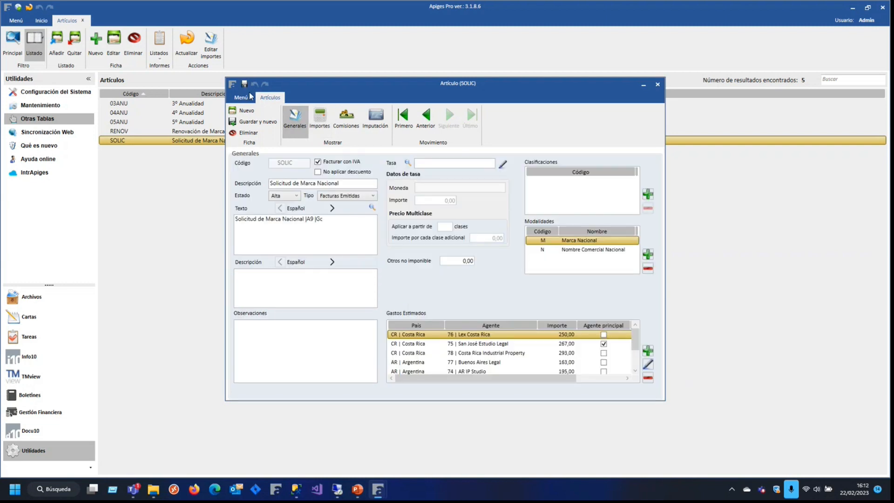
scroll(542, 359, down, 1)
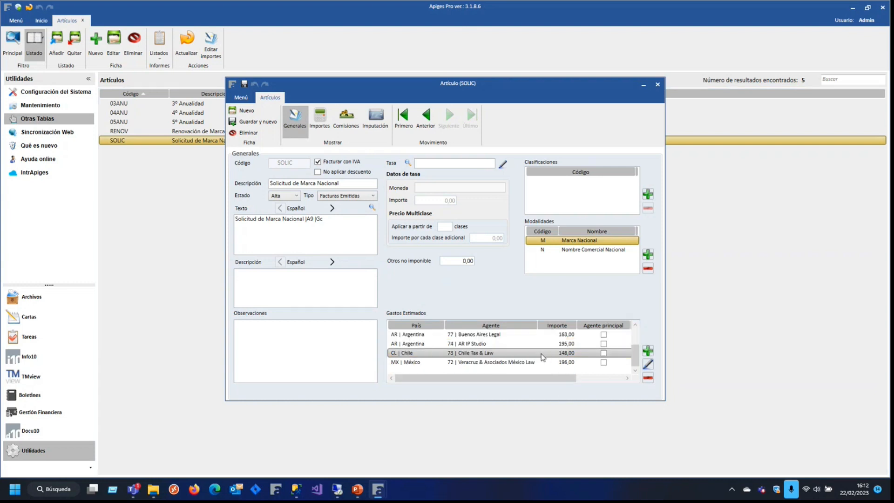
click(535, 366)
scroll(535, 366, up, 1)
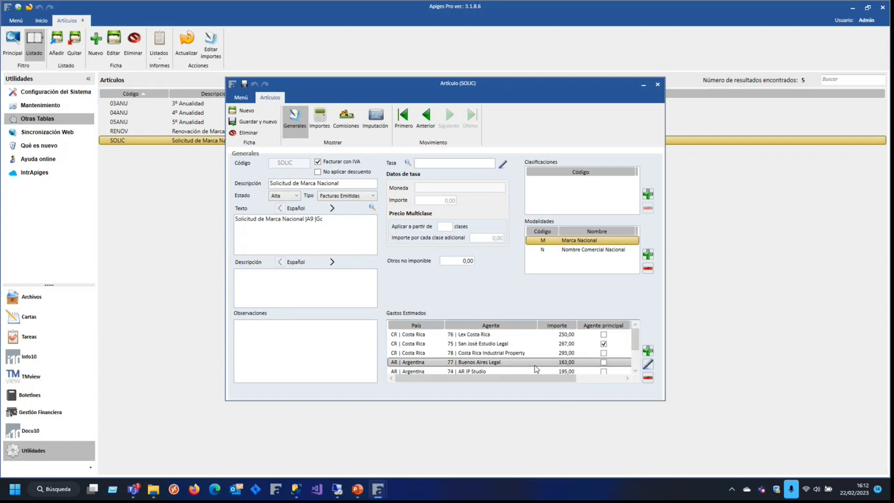
- Inspect the San José Estudio Legal estimated expense and cancel it, then select the Nombre Comercial Nacional modality
click(507, 347)
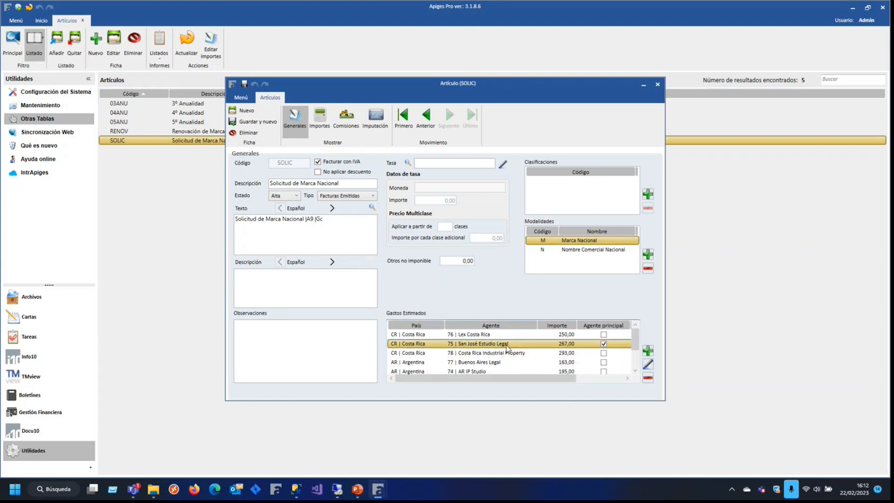
click(648, 366)
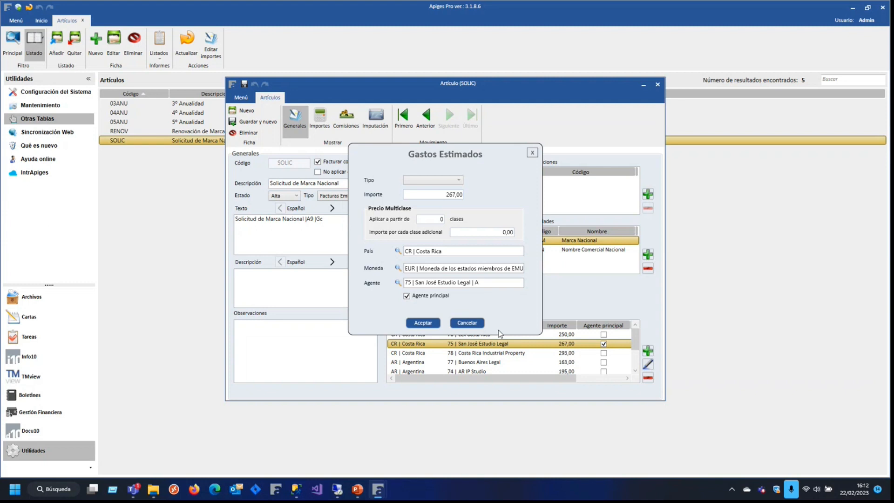
click(473, 323)
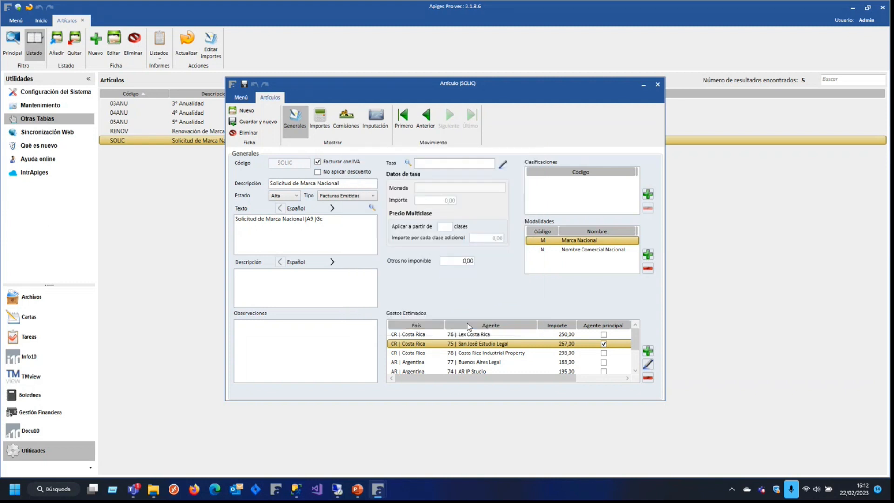
click(547, 250)
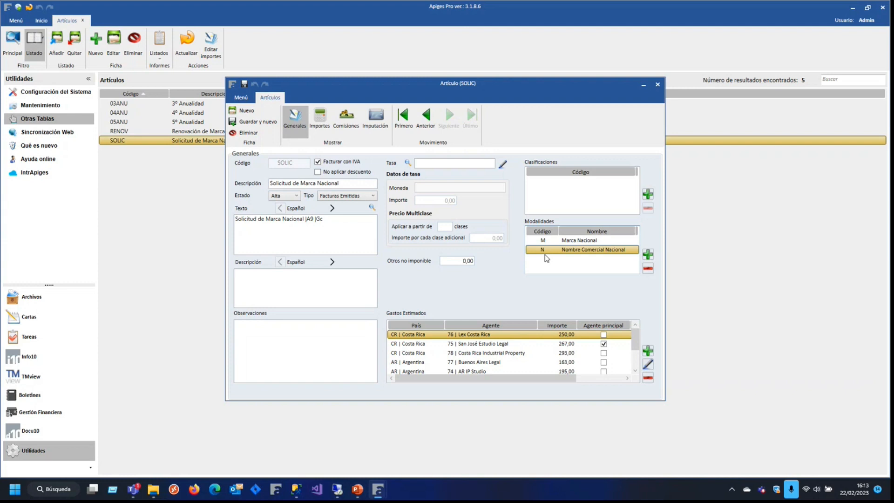
- Go back to article 05ANU to view its modalities, then return to article SOLIC
click(424, 133)
click(429, 134)
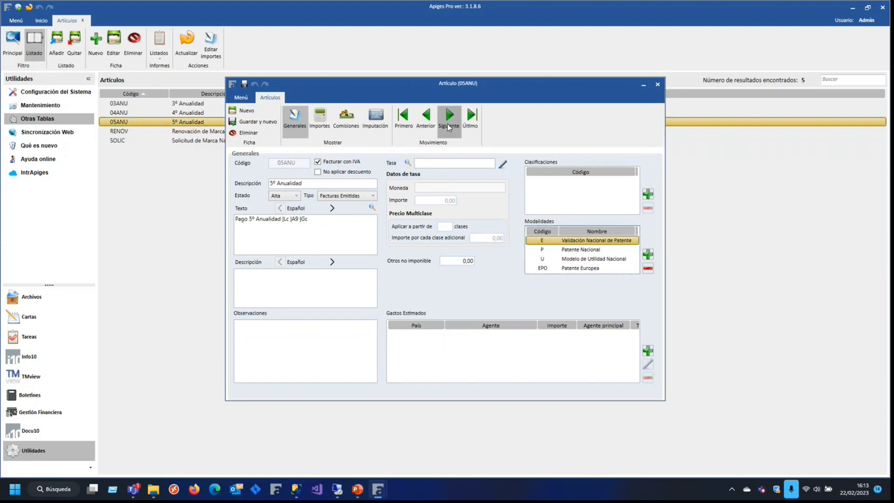
click(449, 122)
click(448, 122)
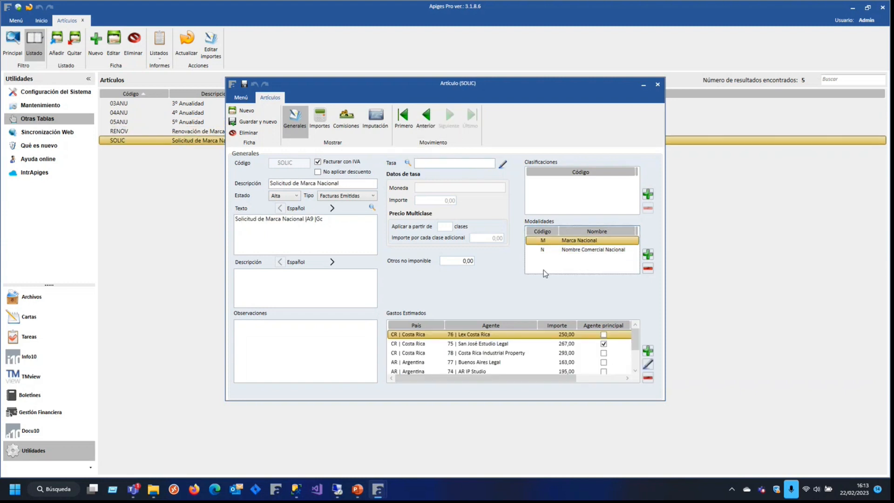
- Examine the modalities of article 05ANU through Patente Europea, then the Nombre Comercial Nacional modality of article RENOV
click(424, 130)
click(428, 130)
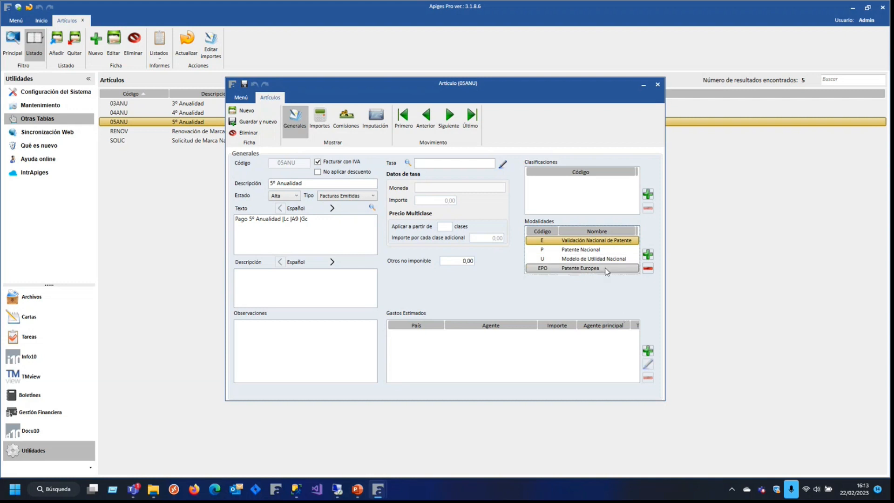
click(545, 253)
click(553, 259)
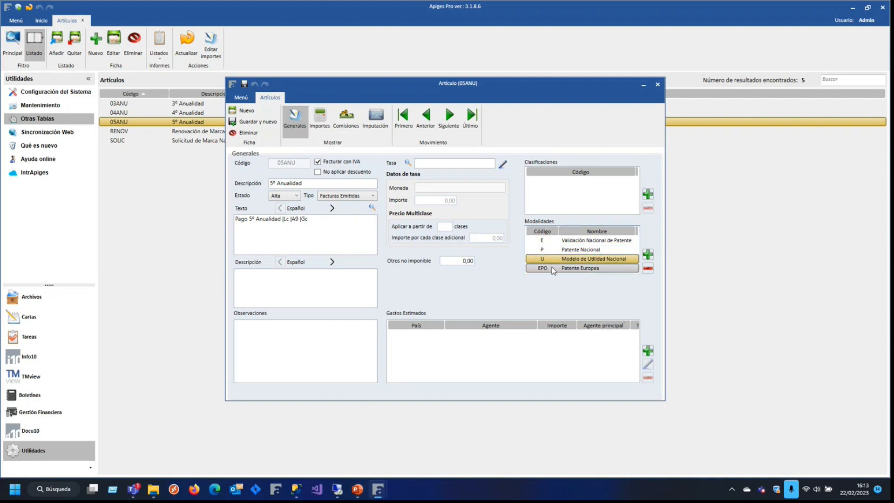
click(553, 268)
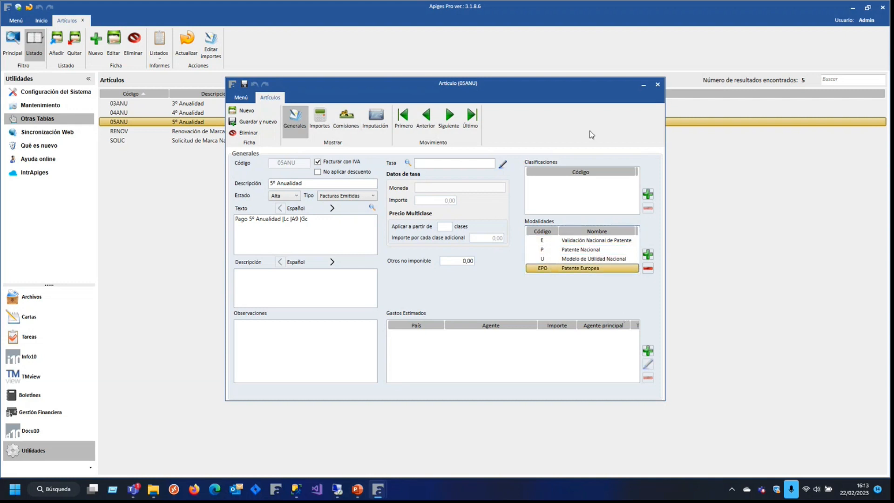
click(448, 120)
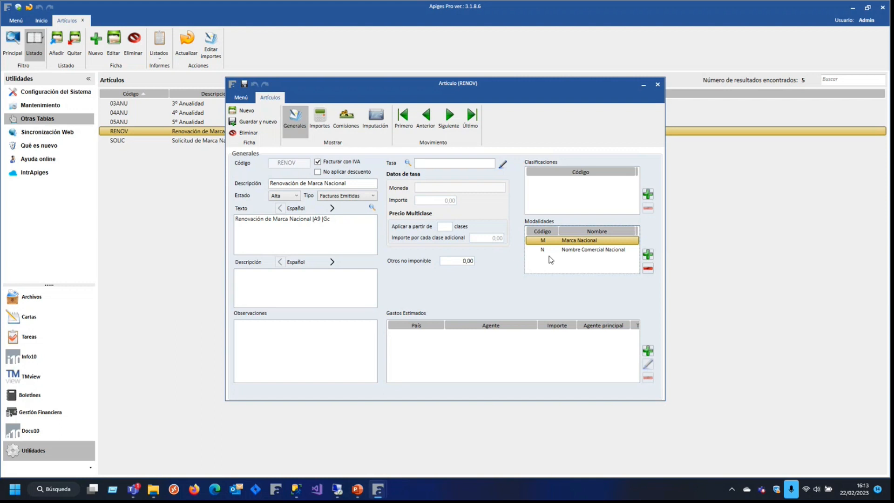
click(550, 252)
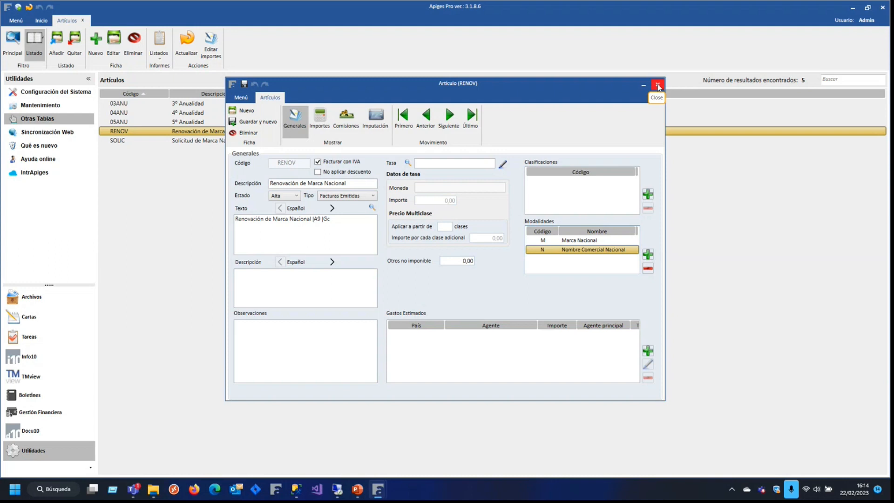
- Look through the amounts of each country in article RENOV and Argentina's estimated expenses, then close the article
click(319, 119)
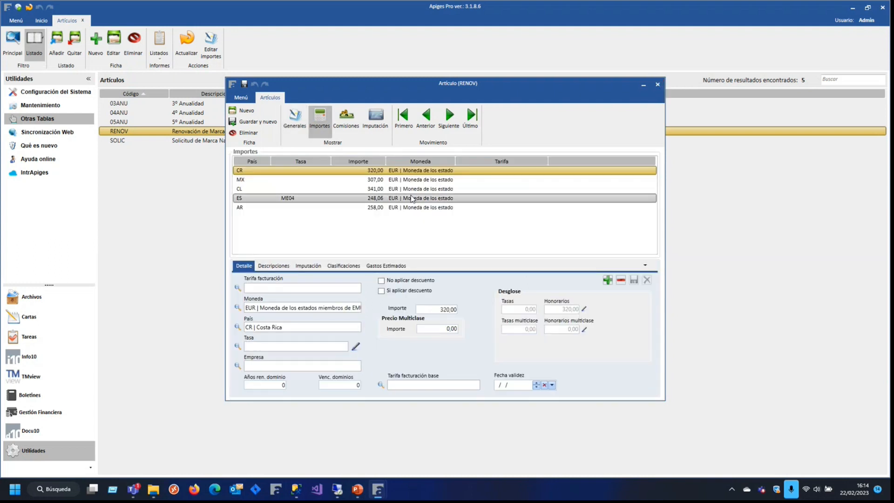
click(405, 181)
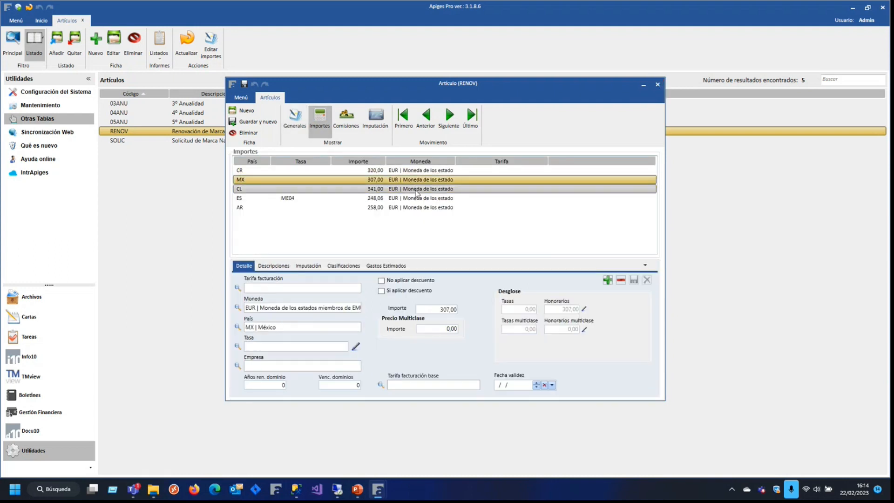
click(415, 190)
click(415, 199)
click(414, 208)
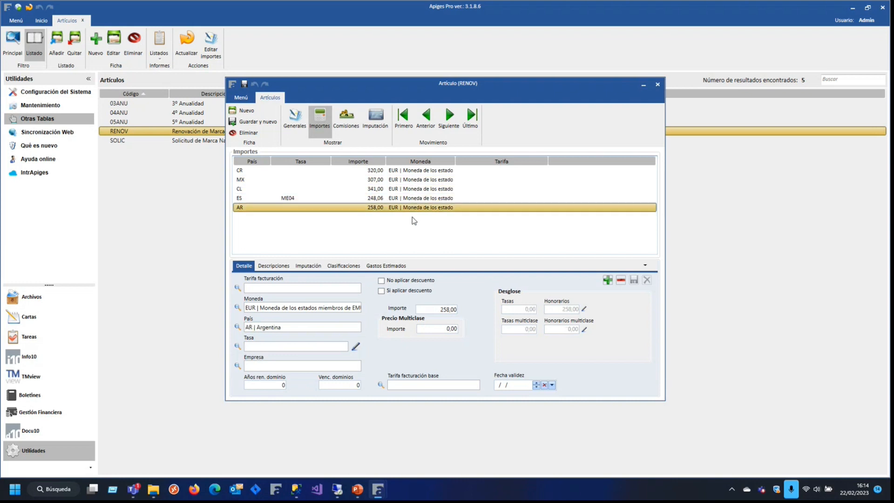
click(387, 266)
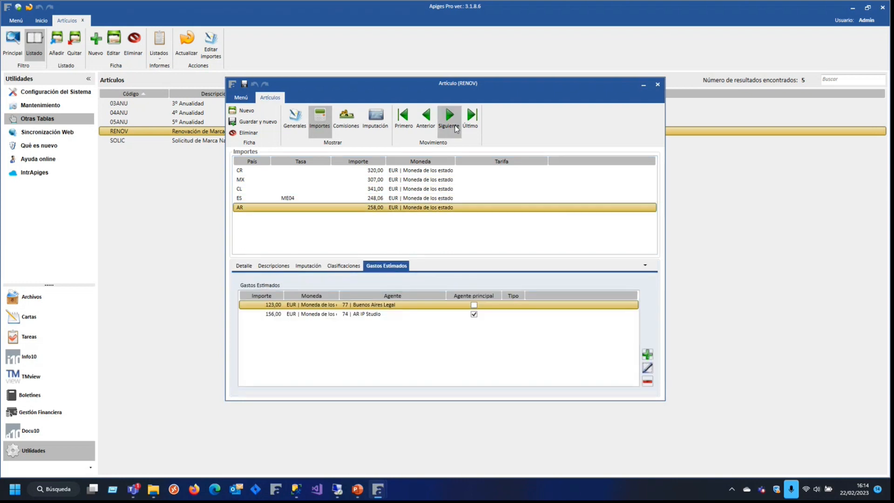
click(657, 84)
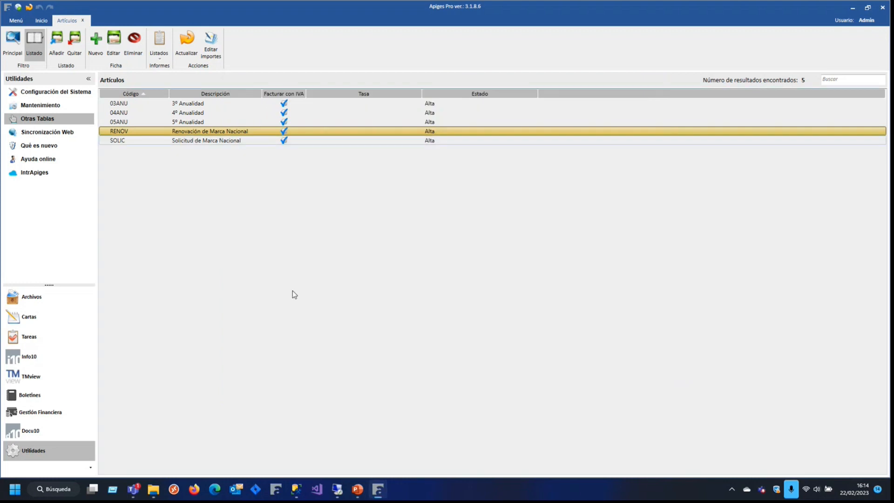
- Switch the article list to the amount editing grid and filter the articles' estimated expenses by agent 74
click(217, 58)
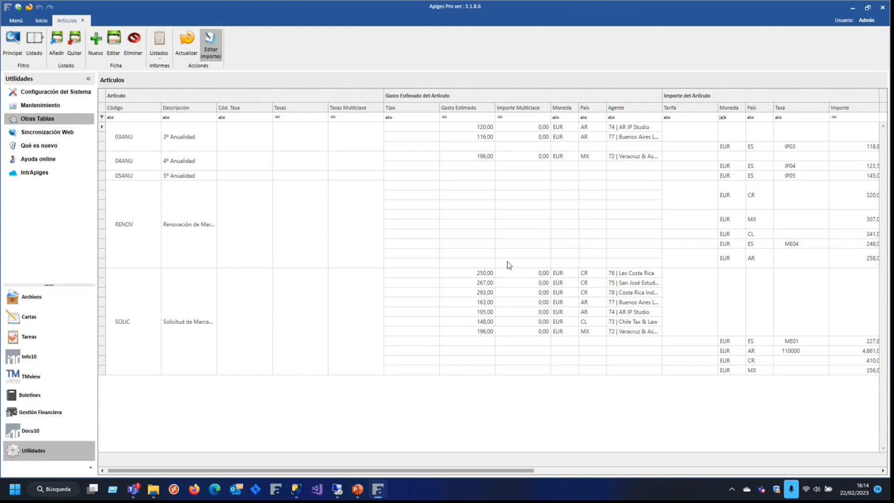
click(513, 273)
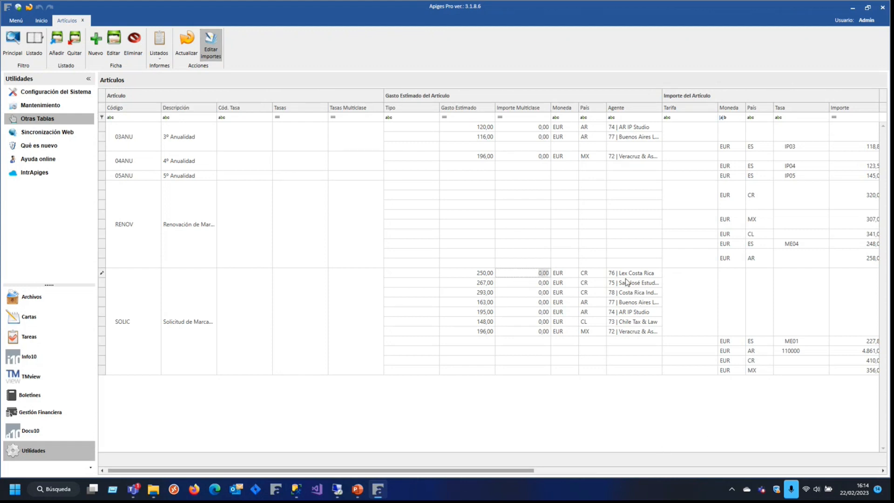
click(630, 303)
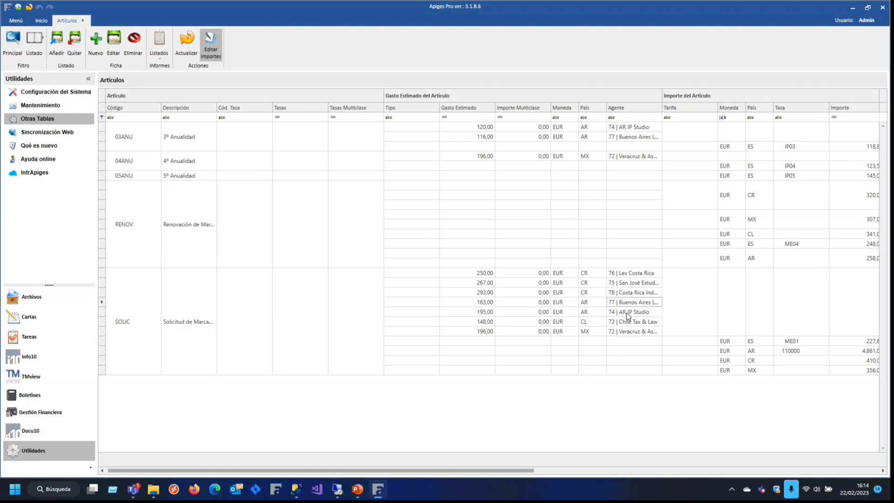
click(634, 117)
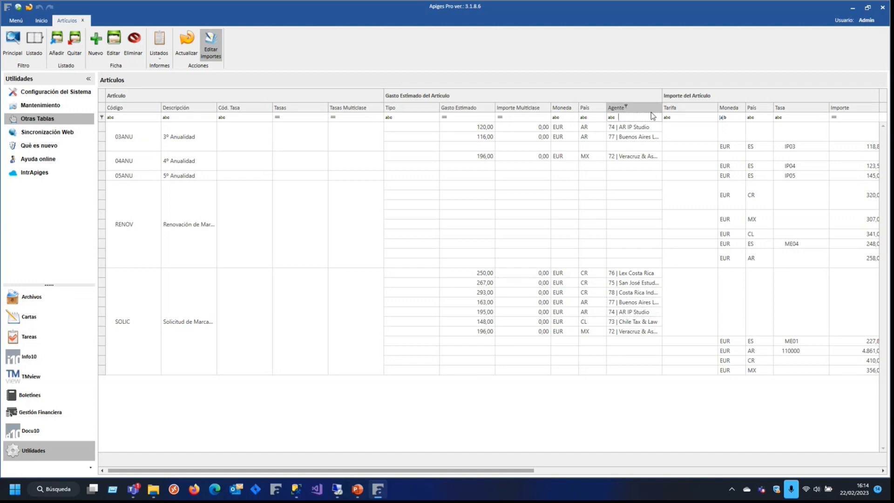
text(74)
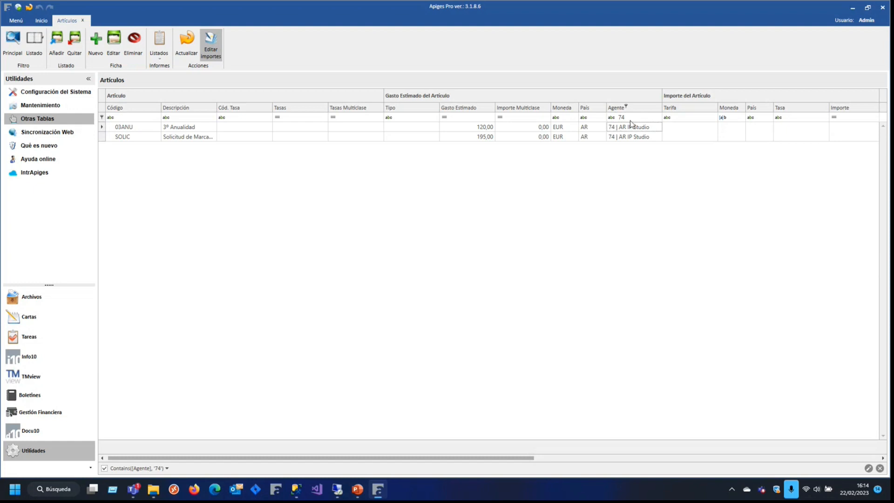
- Set the estimated expense of agent 74 in article 03ANU to 121 and clear the agent filter
click(173, 129)
click(480, 129)
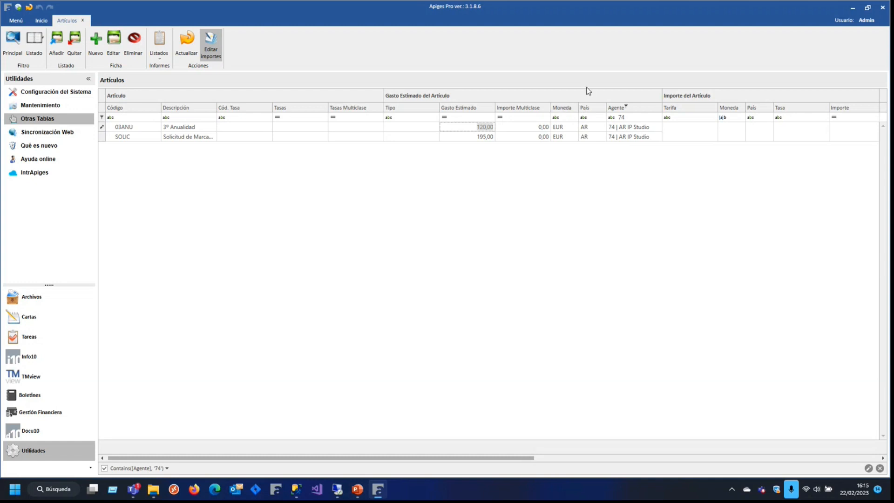
text(121)
key(Down)
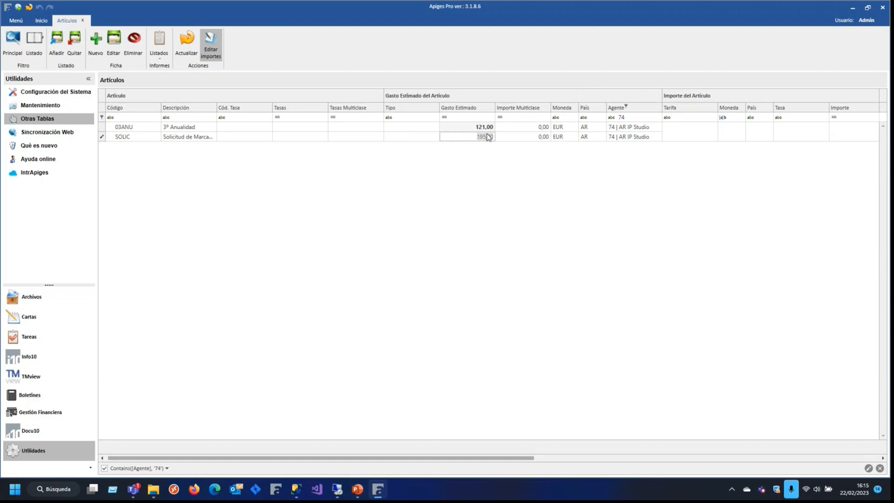
click(627, 118)
key(BackSpace)
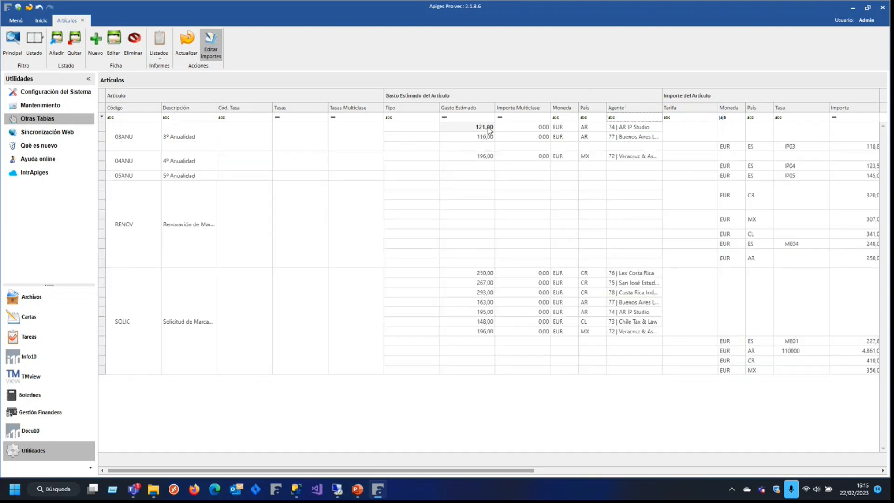
- Set the estimated expense of agent Lex Costa Rica in article SOLIC to 251
click(486, 157)
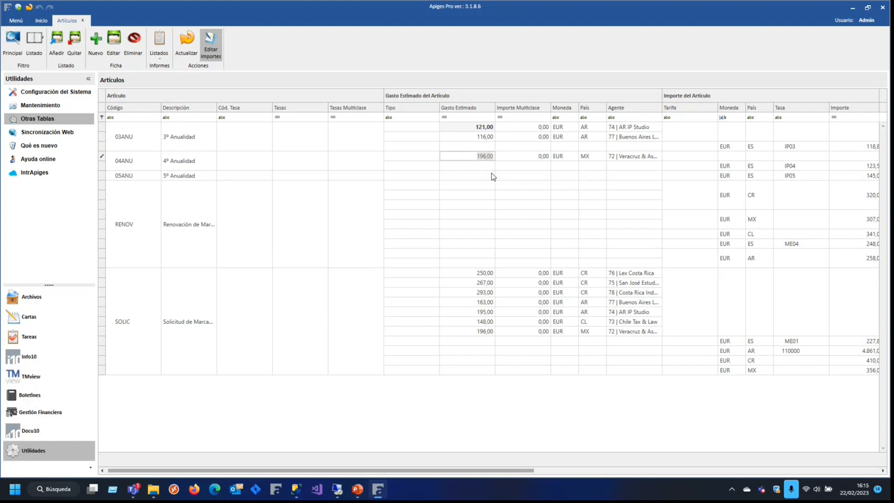
click(490, 278)
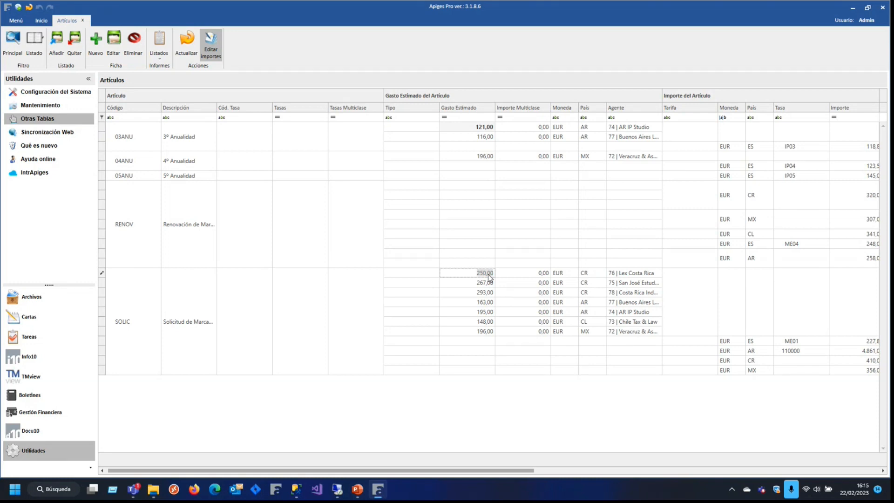
text(25,001)
key(Down)
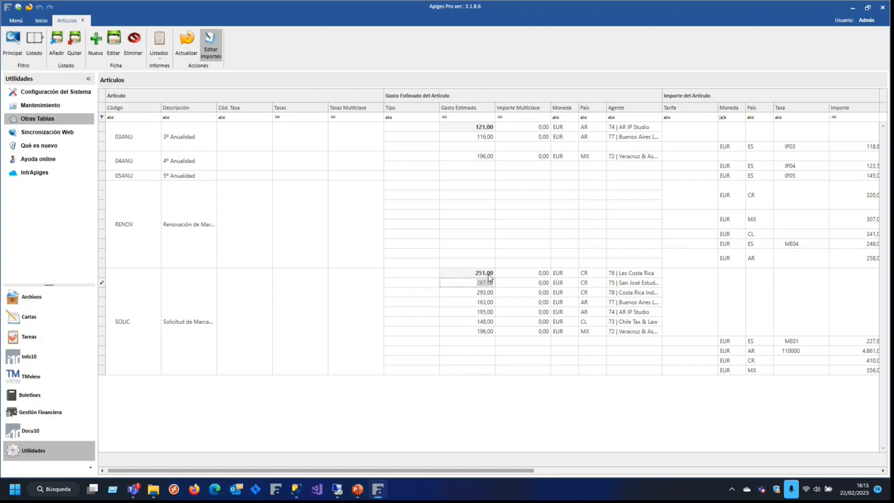
- Restore the estimated expense of agent Lex Costa Rica in article SOLIC to 250
click(489, 276)
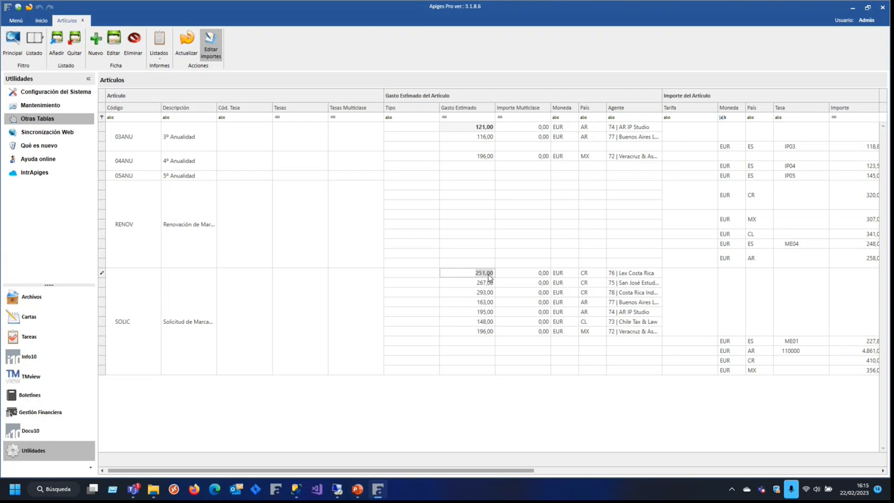
text(250)
key(Down)
click(483, 313)
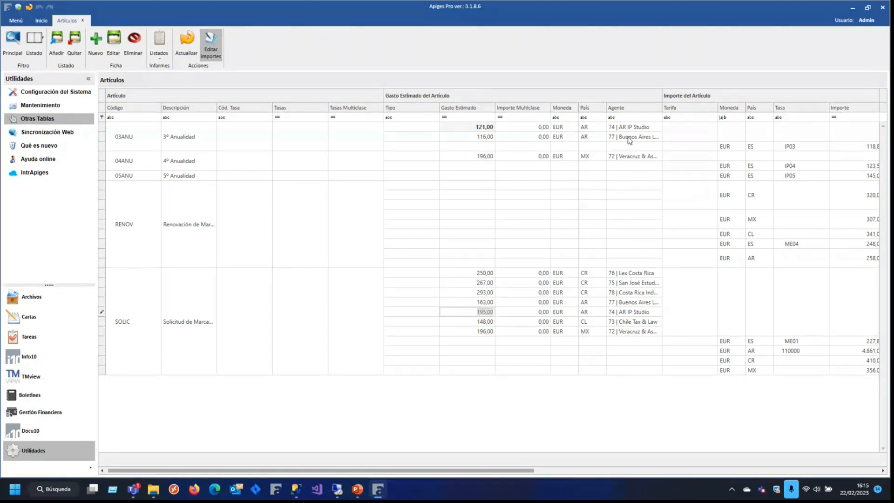
- Filter the articles' estimated expenses by country "cr", then clear the country filter
click(625, 117)
drag(514, 474, 511, 327)
click(543, 127)
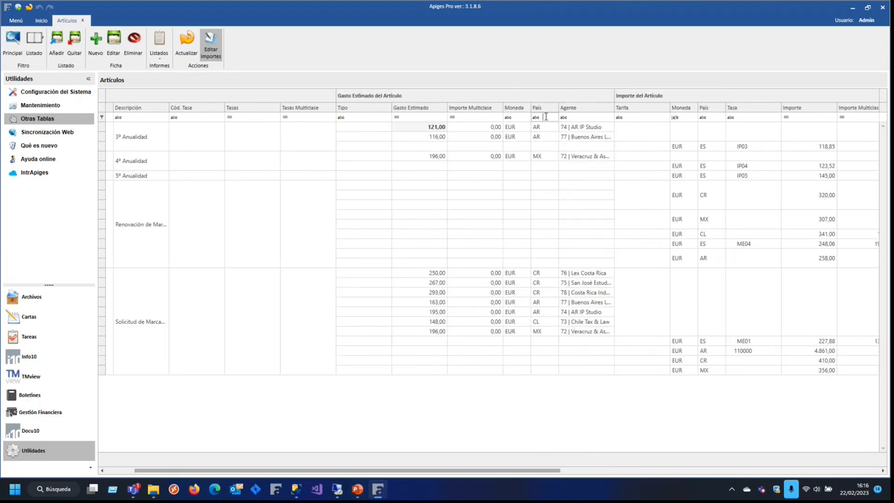
click(546, 117)
text(c)
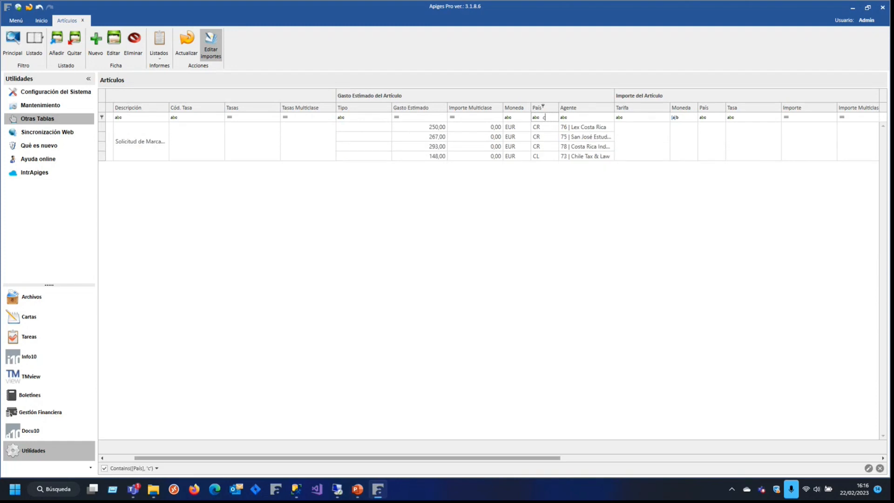
text(r)
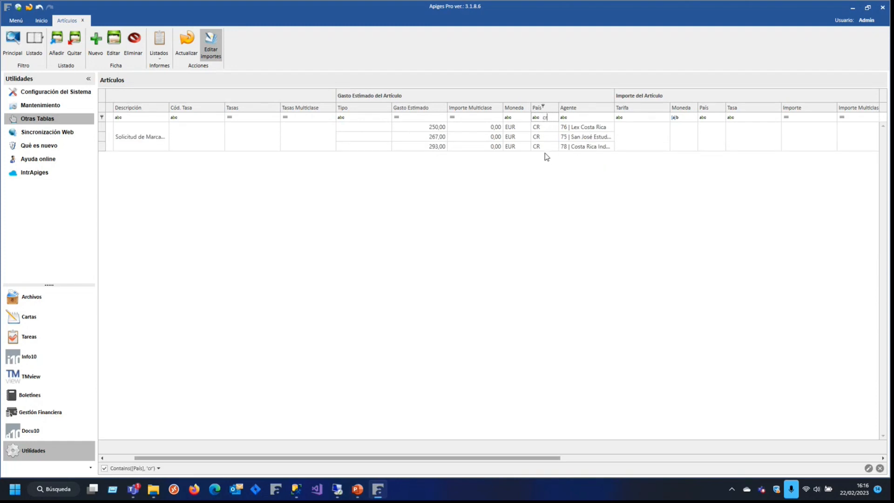
key(BackSpace)
key(BackSpace)
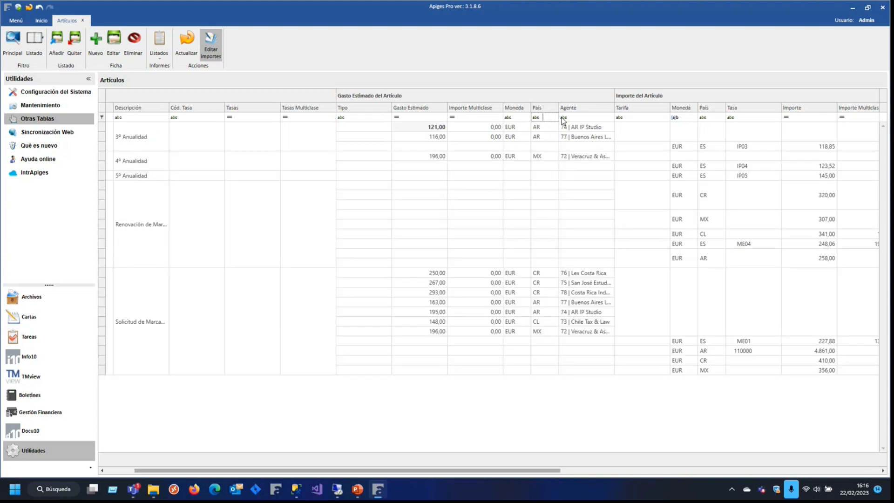
- Filter the article amounts by official fee "me04", then clear the fee filter
click(195, 119)
click(740, 120)
text(me04)
key(BackSpace)
key(BackSpace)
key(BackSpace)
key(BackSpace)
drag(583, 470, 420, 468)
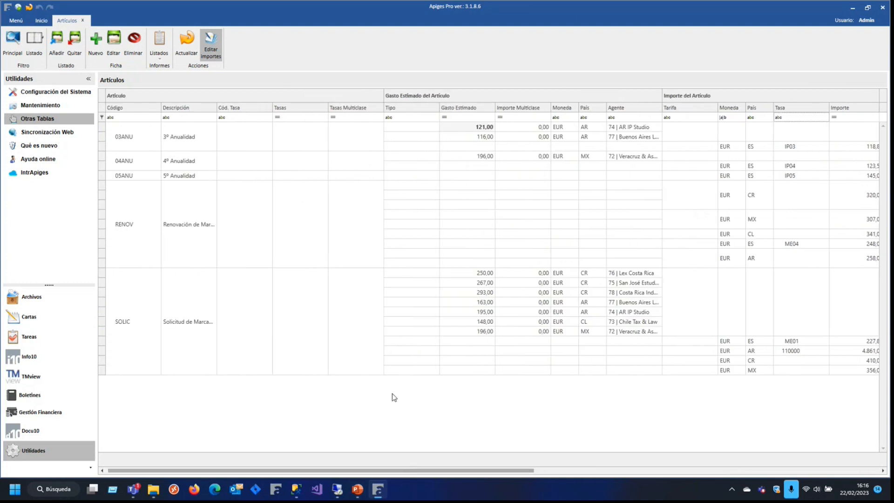
- Set the Honorarios of article 03ANU's Spanish amount with fee IP03 to 120
drag(496, 479, 720, 484)
click(764, 147)
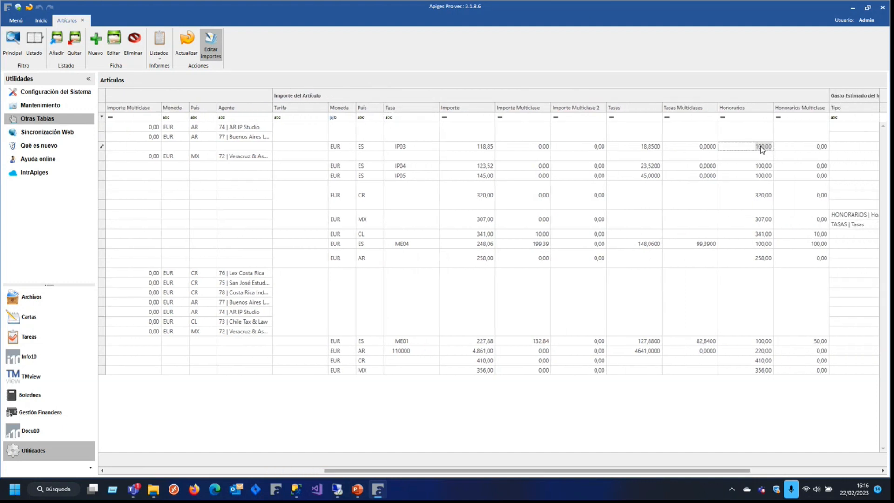
click(753, 149)
click(750, 117)
click(750, 148)
text(120)
key(Return)
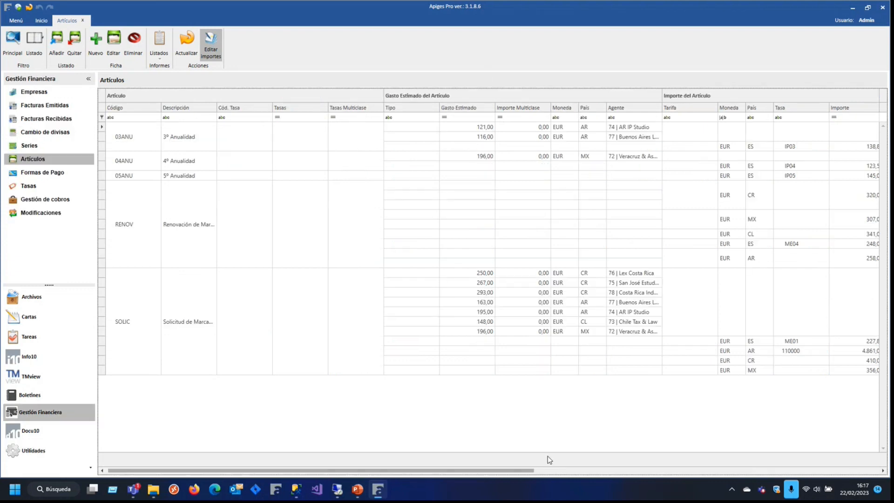
- Reorder the Gasto Estimado del Artículo columns so País precedes Moneda and Gasto Estimado sits just before Agente
drag(526, 470, 788, 498)
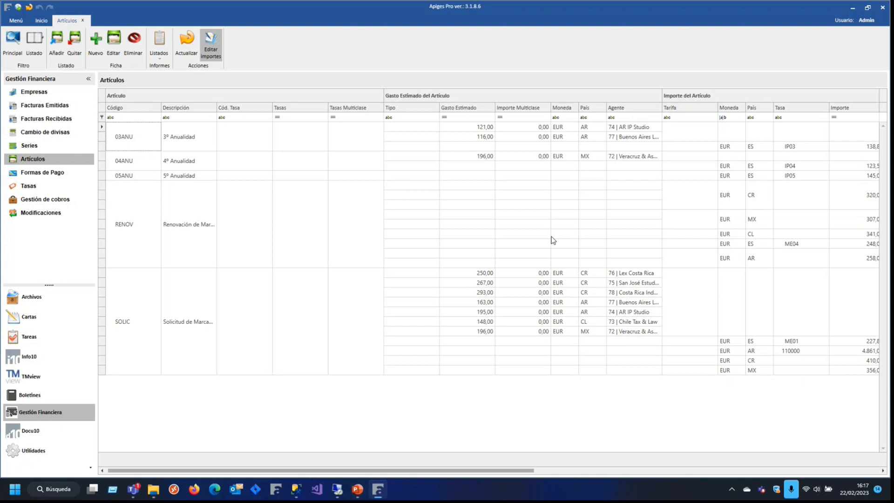
drag(466, 107, 500, 106)
drag(558, 107, 478, 111)
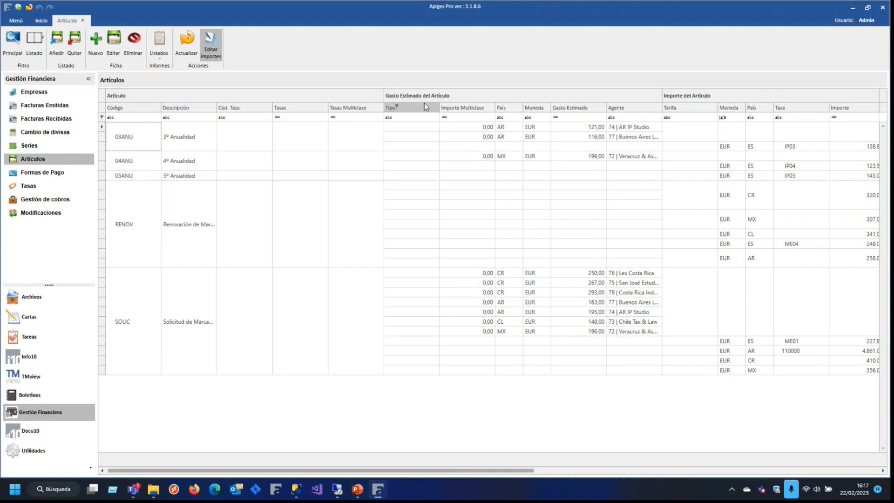
- Remove the Gasto Estimado del Artículo column group from the amount editing grid
drag(462, 96, 463, 79)
drag(577, 471, 792, 471)
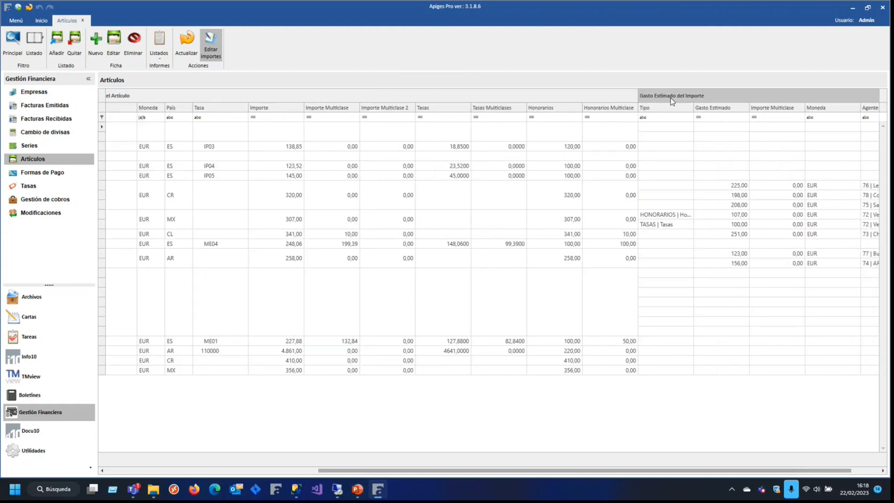
- Remove the Gasto Estimado del Importe column group and the Importe Multiclase and Importe Multiclase 2 columns from the amount editing grid
drag(670, 97, 669, 80)
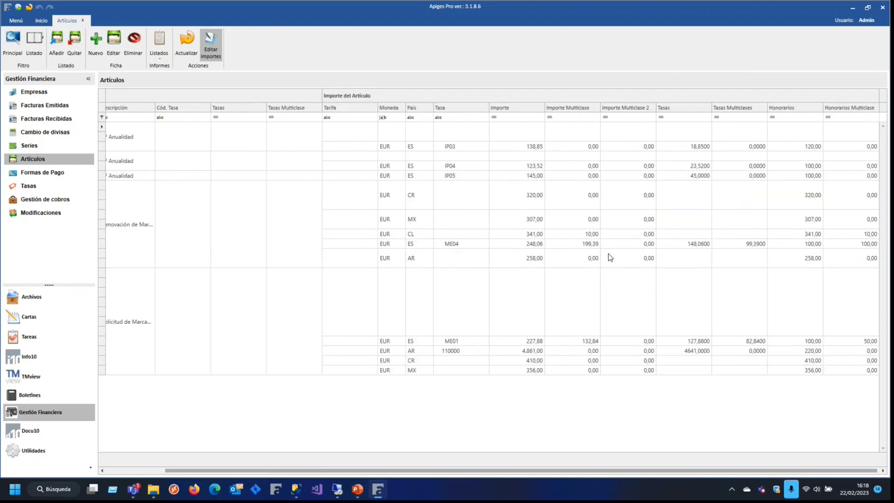
drag(514, 471, 357, 449)
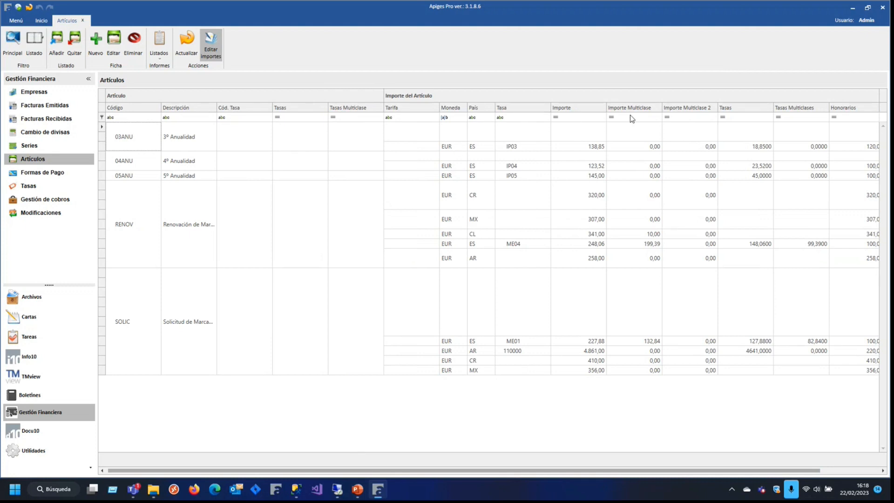
drag(634, 112, 628, 80)
drag(637, 110, 634, 77)
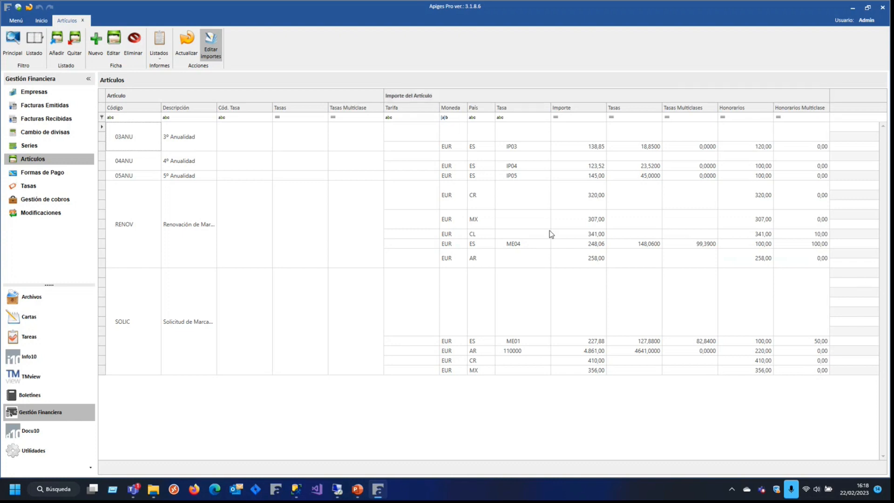
- Add the Empresa column after Tarifa and the Importe Multiclase column after País in the Importe del Artículo group
right_click(477, 101)
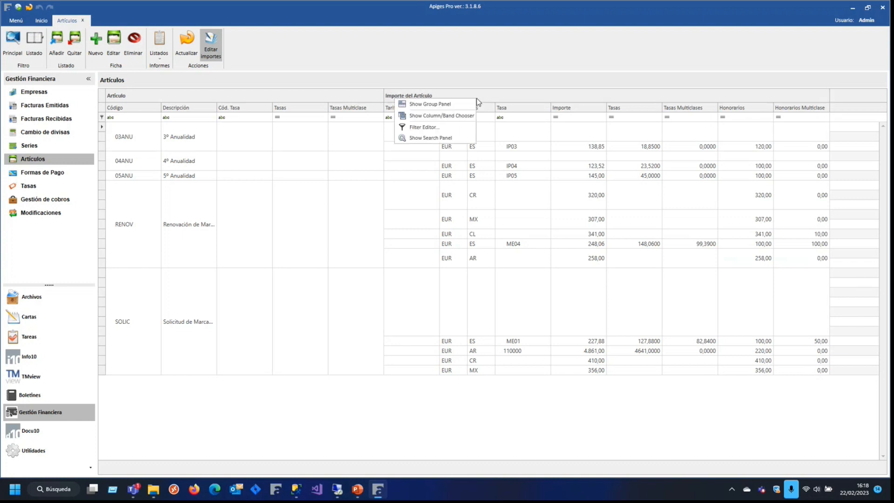
click(449, 117)
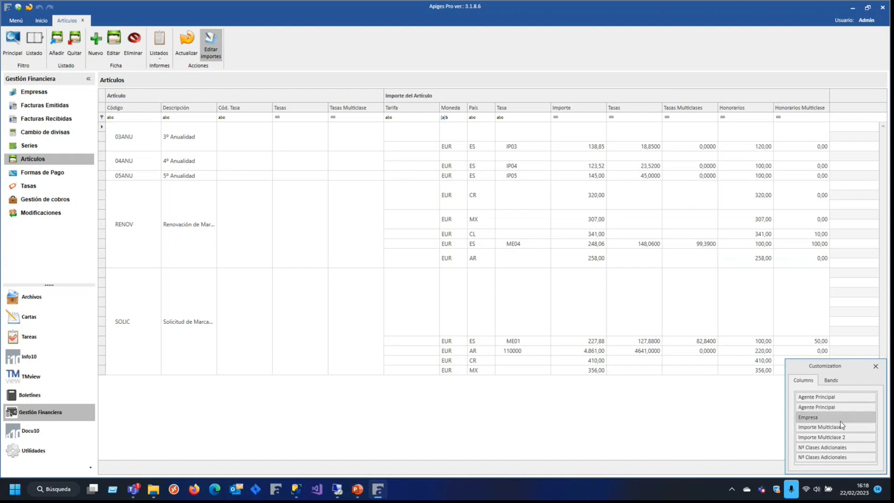
drag(816, 421, 445, 112)
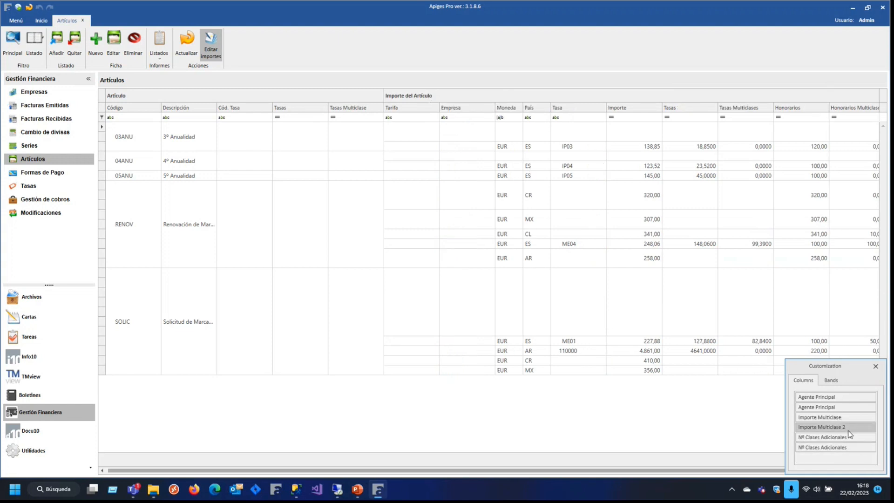
drag(840, 424, 542, 112)
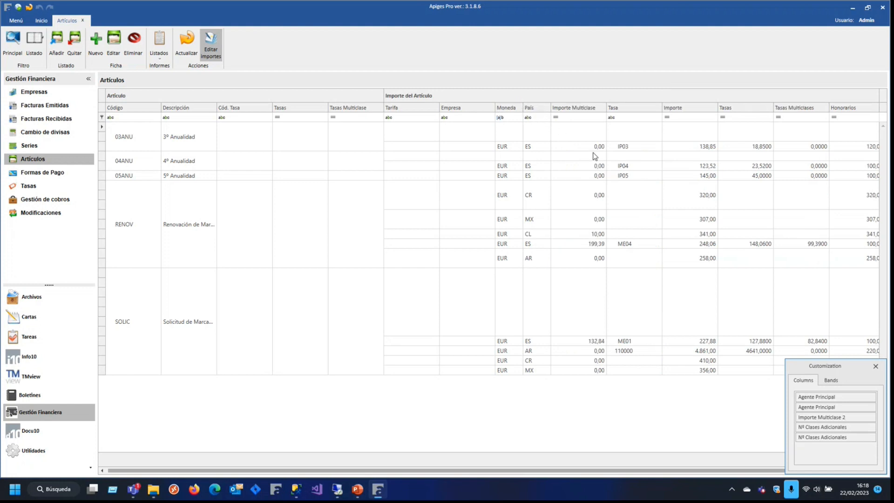
click(632, 117)
click(692, 118)
click(536, 117)
click(199, 119)
click(875, 367)
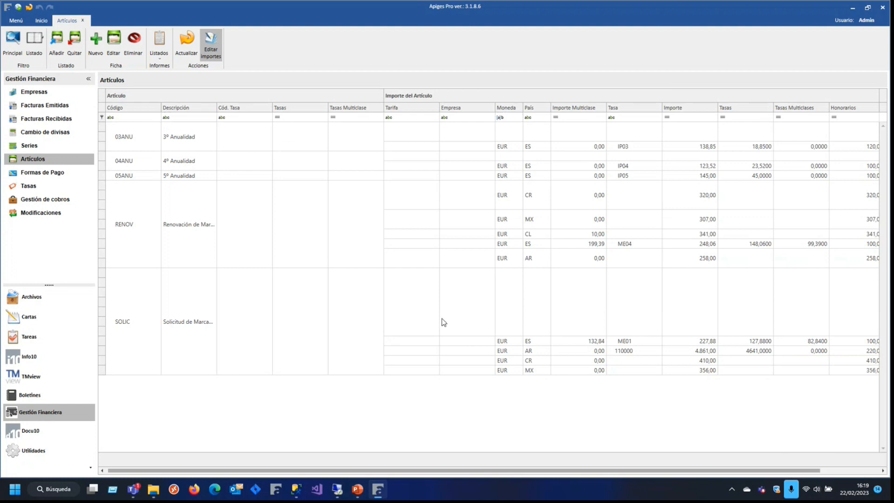
- Search all articles again and take 03ANU, 04ANU, 05ANU and RENOV off the results list, leaving only SOLIC
click(13, 42)
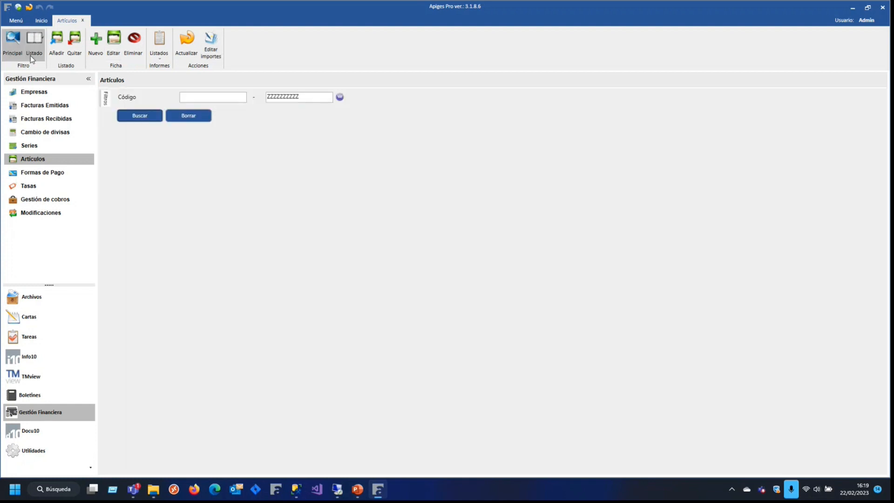
click(138, 117)
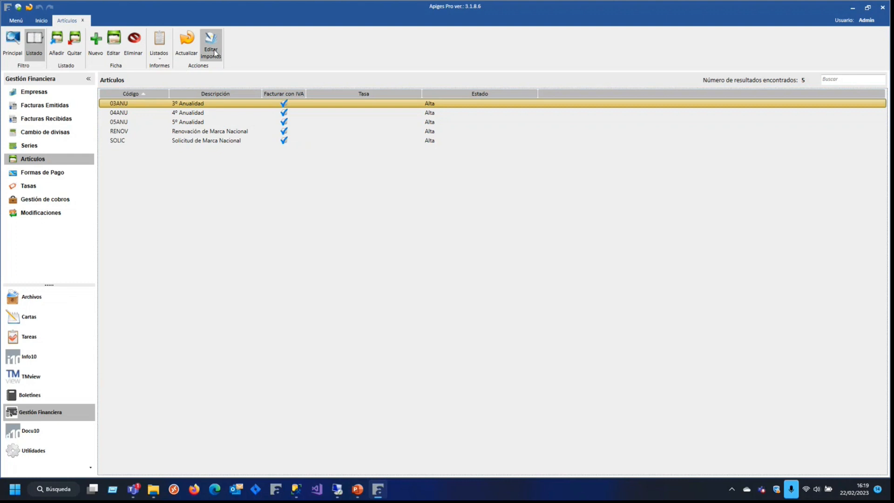
shift+click(201, 122)
shift+click(237, 131)
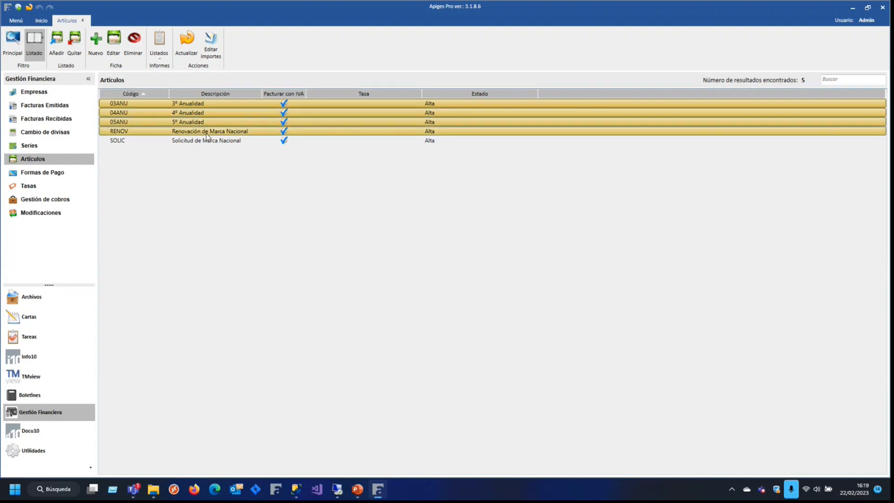
key(Delete)
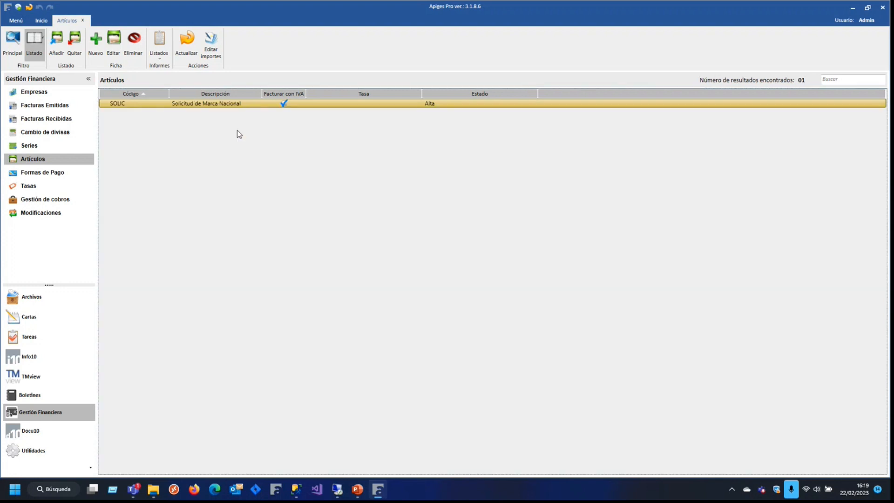
- Open the amount editing grid for article SOLIC, review its estimated expenses by agent, and return to the article list
click(209, 51)
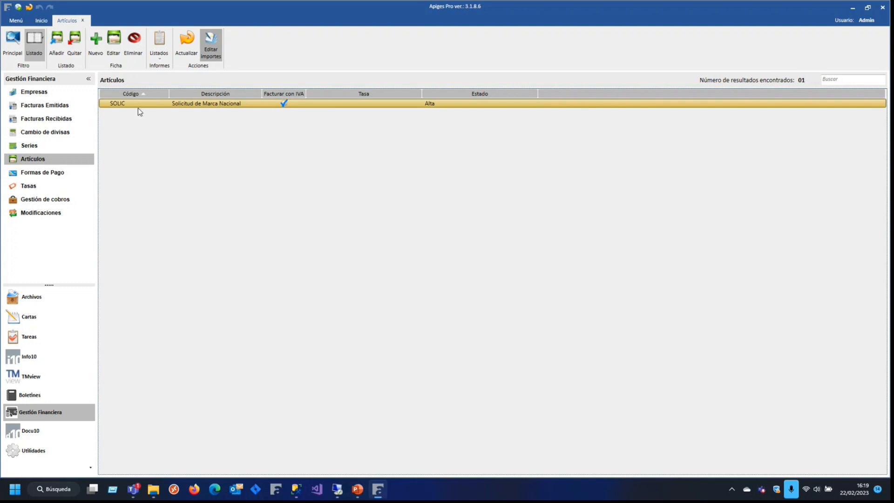
double_click(163, 104)
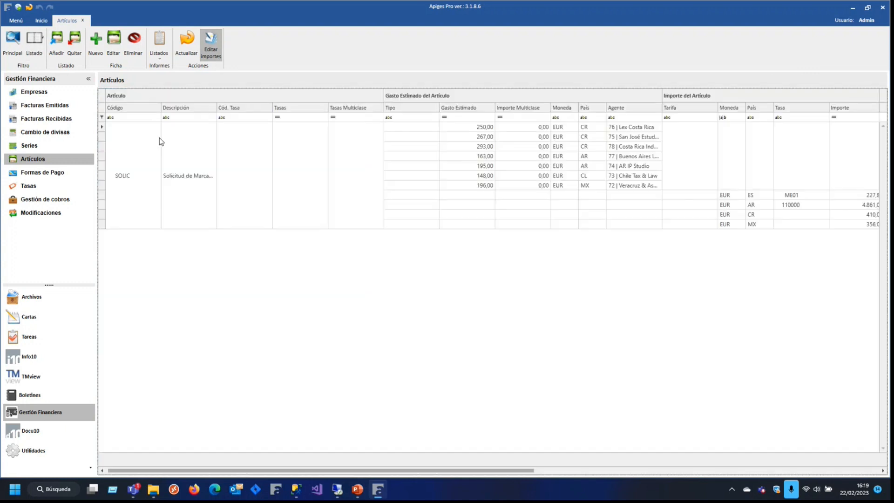
click(554, 195)
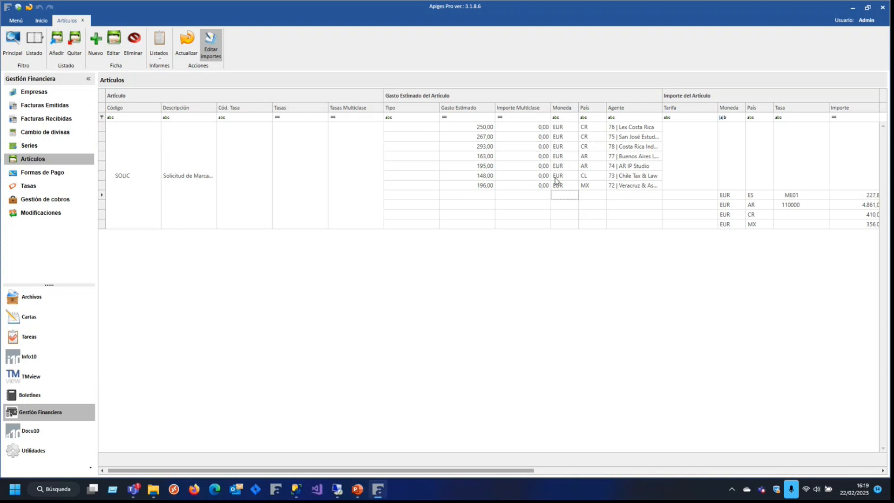
click(626, 128)
click(635, 157)
click(39, 54)
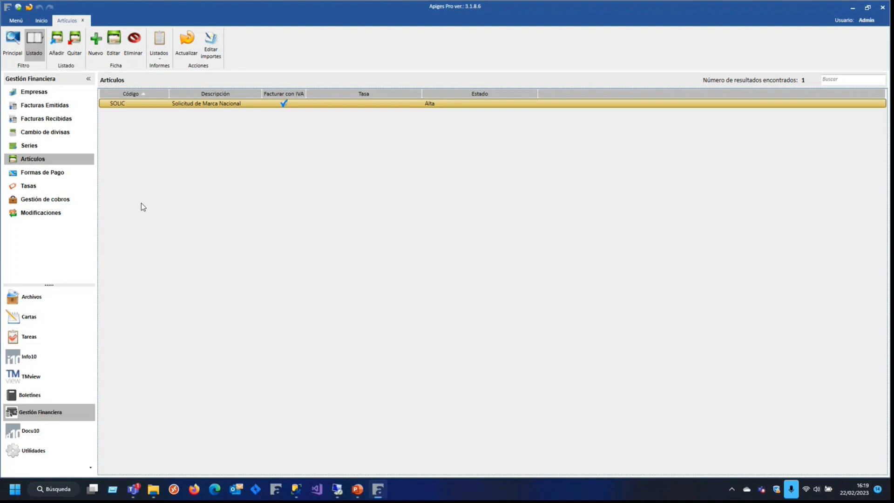
- Search the Expedientes for number 2023-8601 in Costa Rica and open the SUPERFETCH+ trademark file
click(52, 300)
click(44, 107)
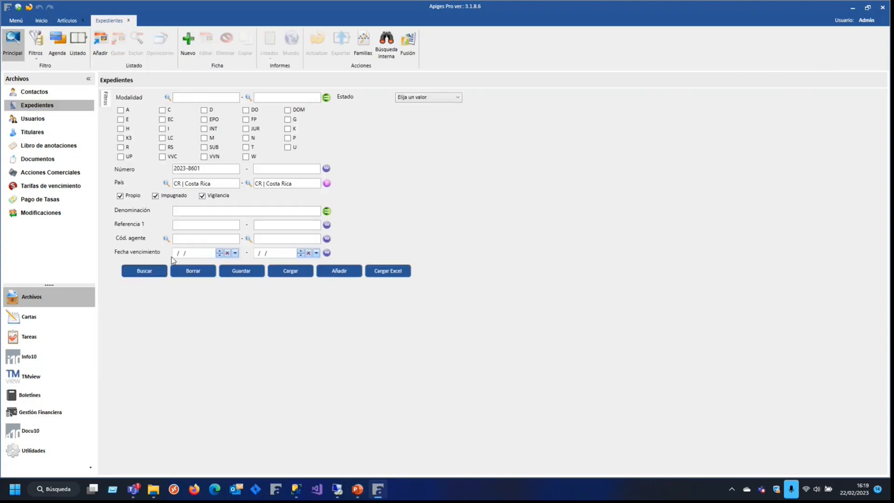
click(145, 270)
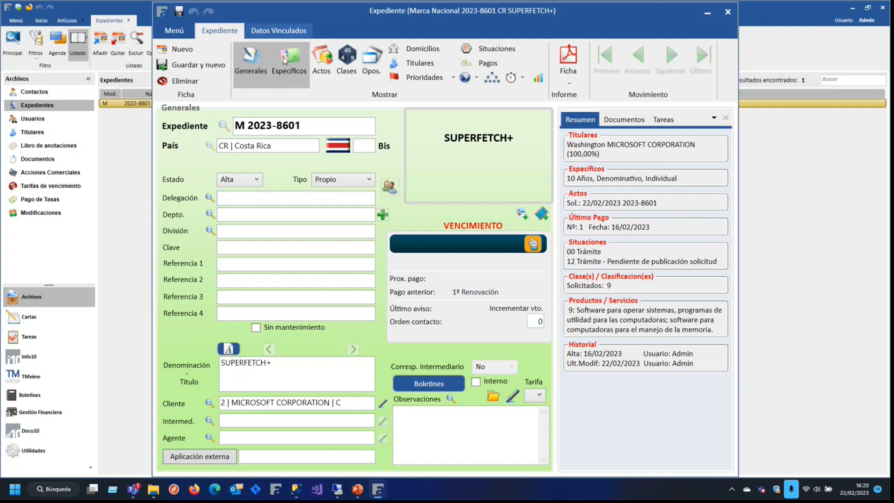
- Create a new issued invoice from the file's linked data, using the 2023 Presupuesto series P23/ of company 01
click(285, 31)
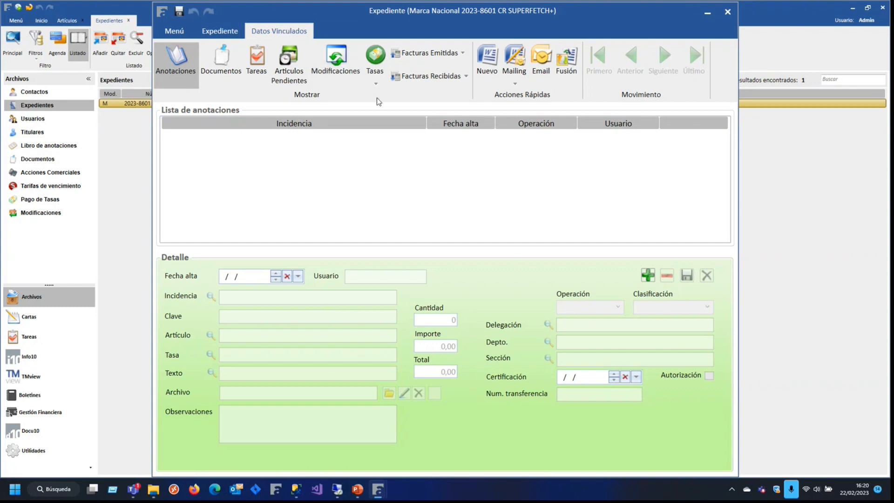
click(464, 53)
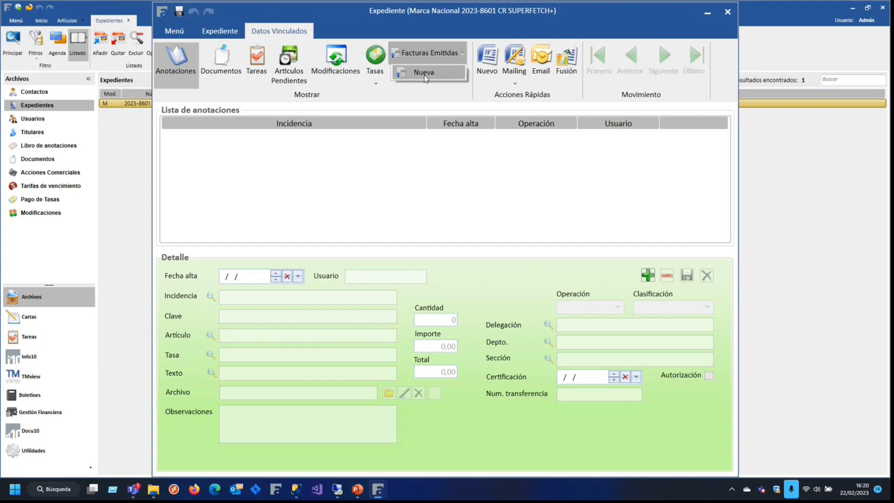
click(424, 73)
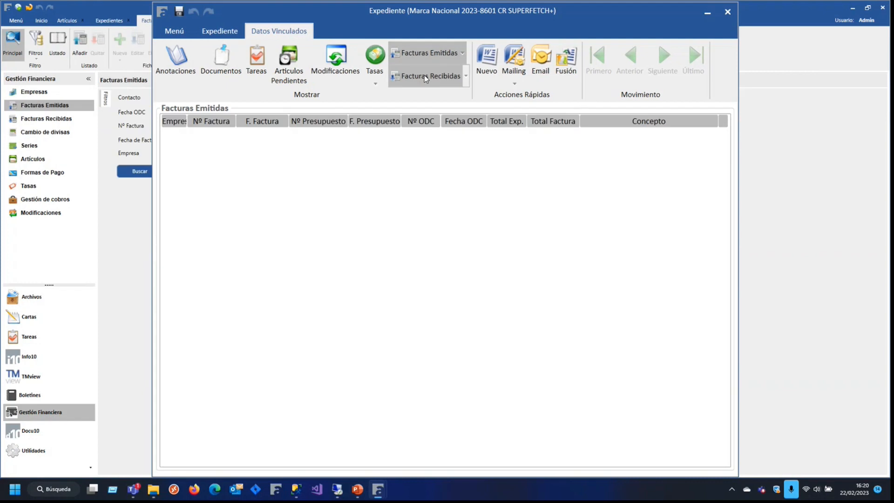
click(570, 330)
click(567, 357)
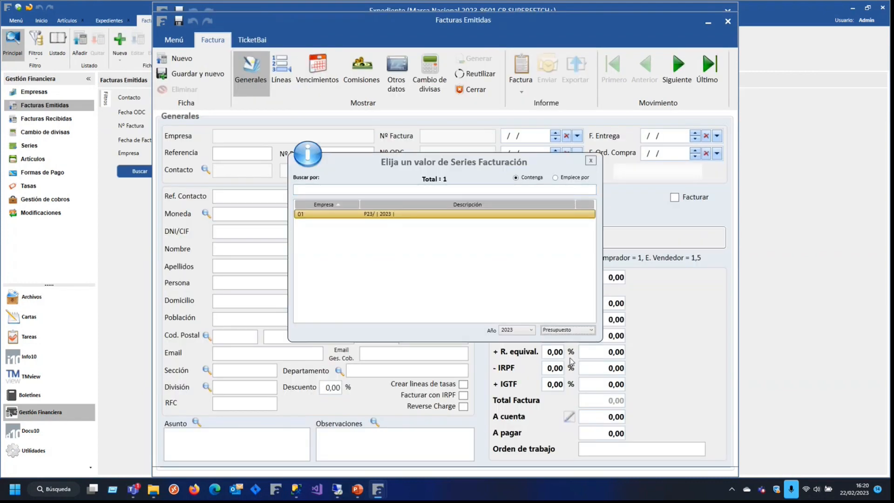
double_click(400, 213)
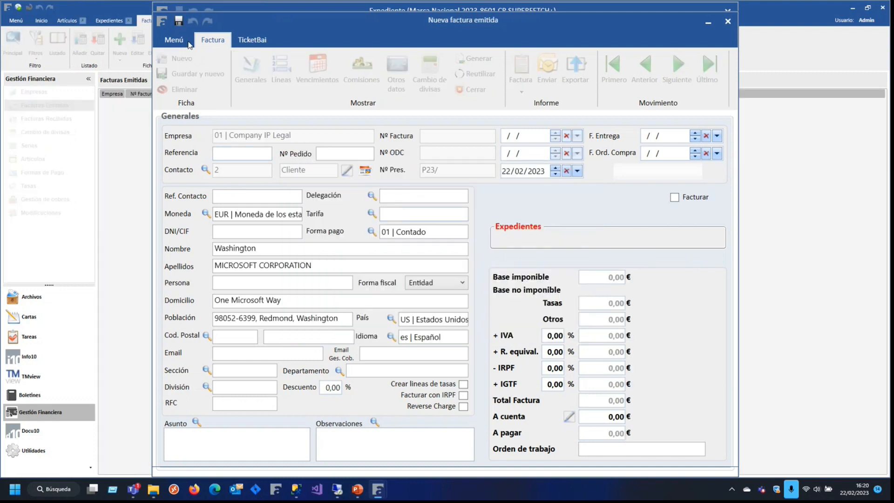
- Save the quote's general data and add a new invoice line, bringing up its article selection with RENOV highlighted
click(179, 22)
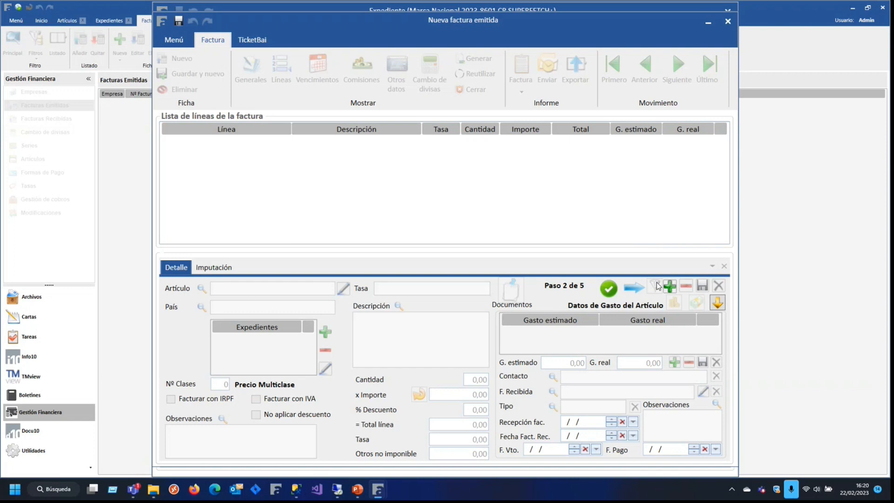
click(671, 287)
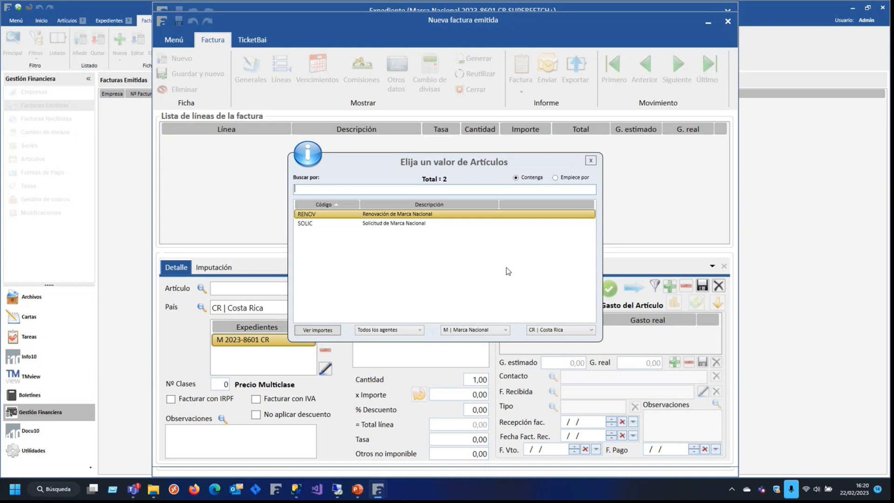
click(420, 222)
click(421, 216)
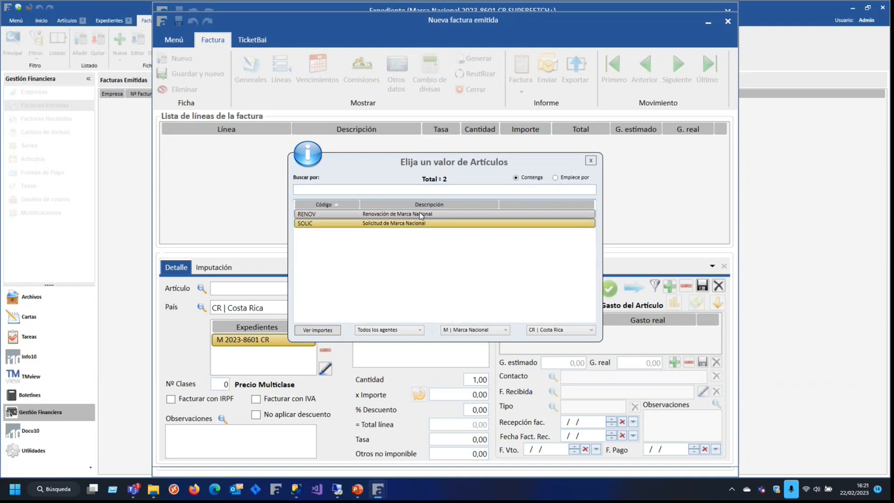
- Widen the article selection to all modalities (Todas las modalidades) and all countries (Todos los países)
click(481, 331)
click(480, 331)
click(480, 330)
scroll(504, 275, up, 5)
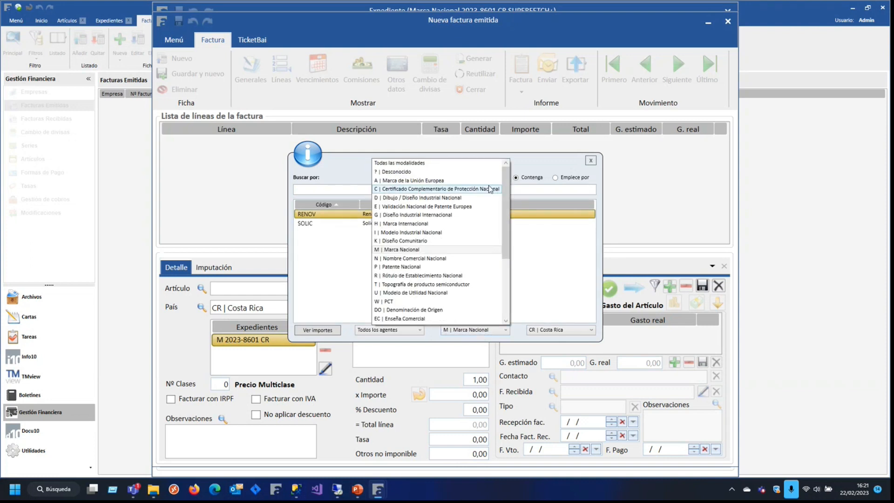
click(396, 162)
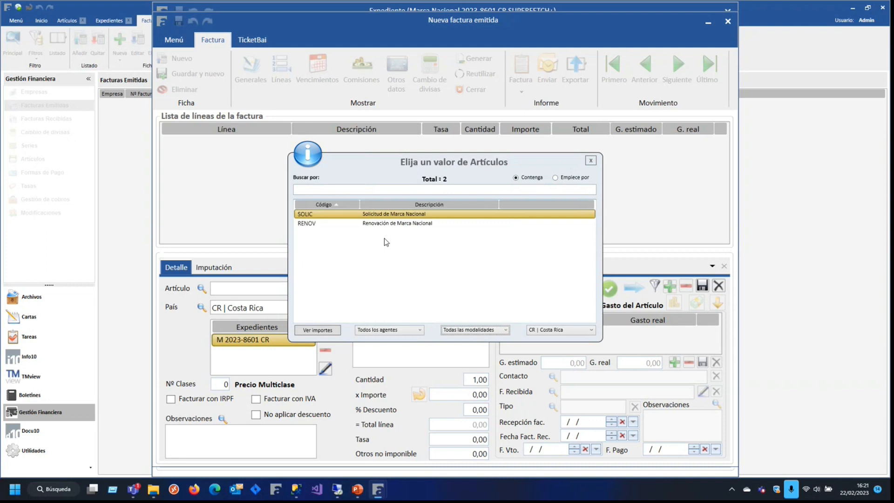
click(565, 329)
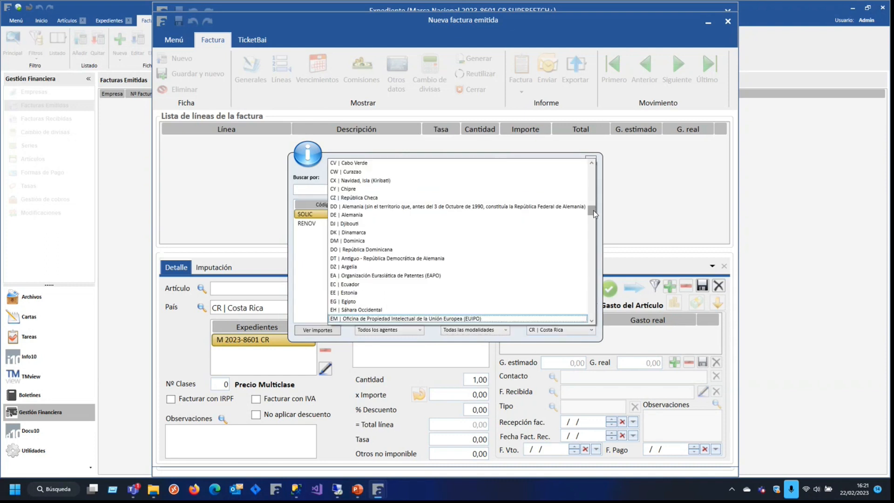
drag(593, 210, 592, 168)
click(402, 164)
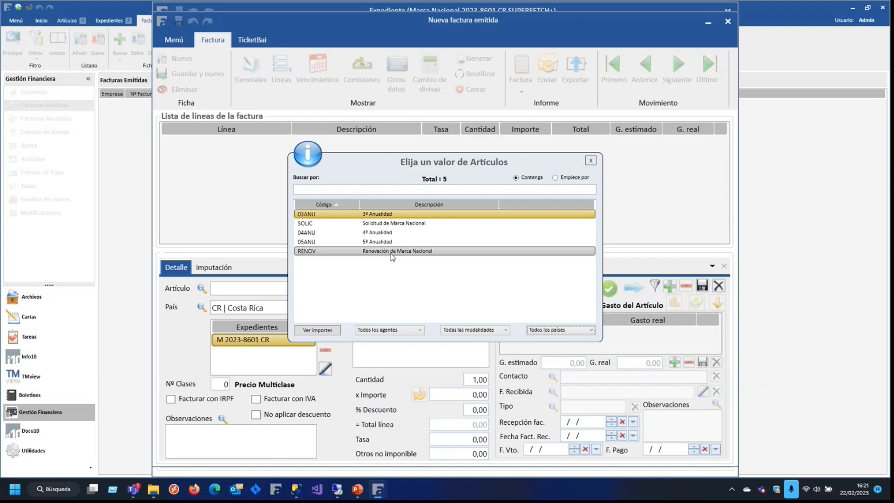
- Limit the article selection to country CR | Costa Rica and highlight the RENOV article
click(497, 331)
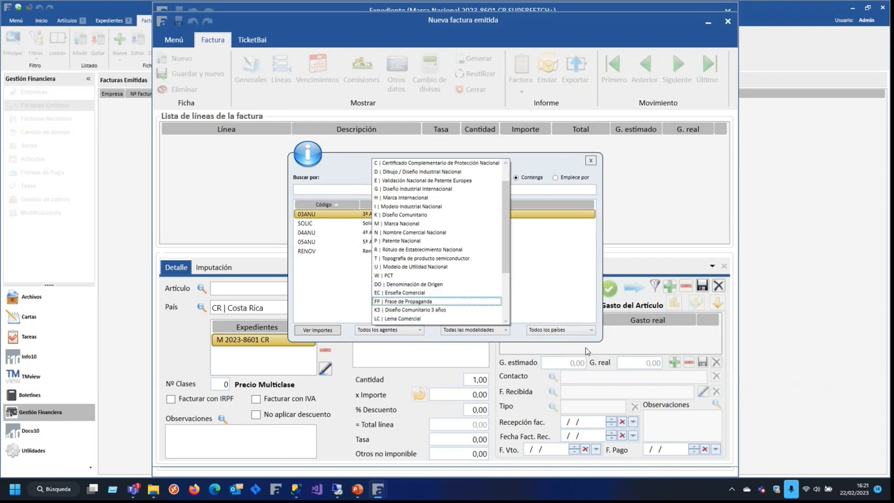
click(590, 332)
click(589, 332)
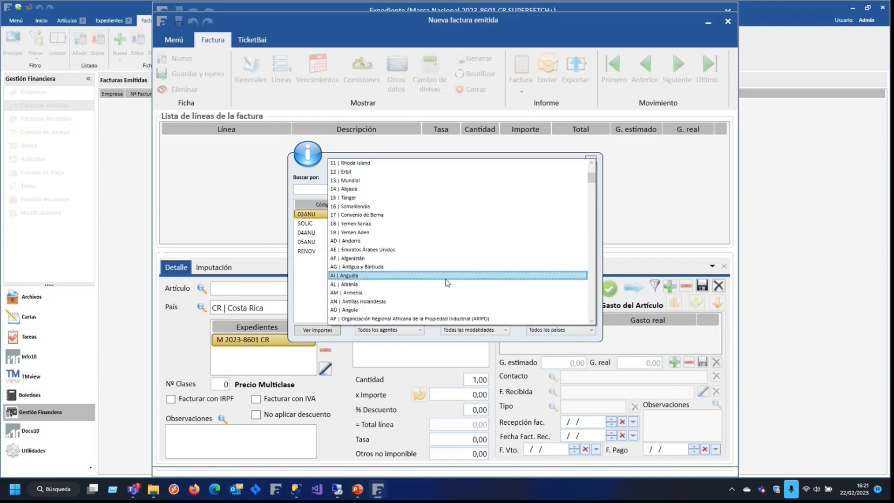
scroll(456, 260, down, 12)
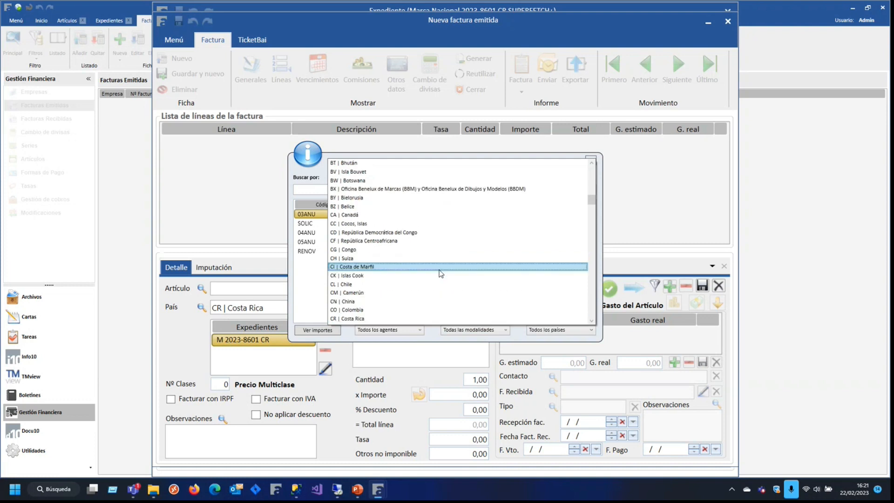
click(376, 318)
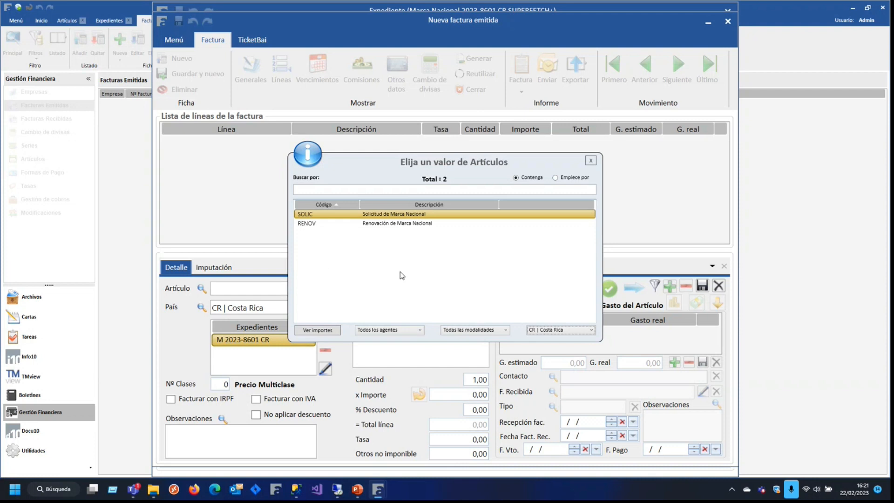
click(319, 224)
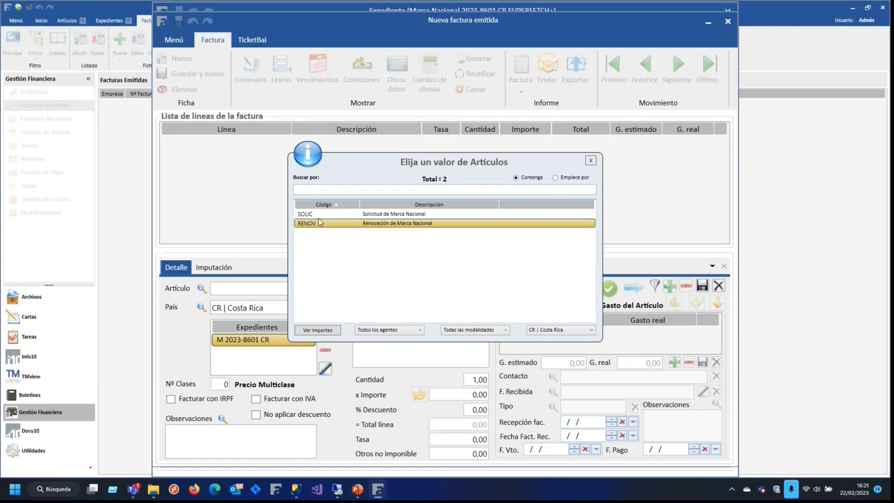
- Show the amounts in the article selection and choose SOLIC | Solicitud de Marca Nacional for the invoice line
click(344, 214)
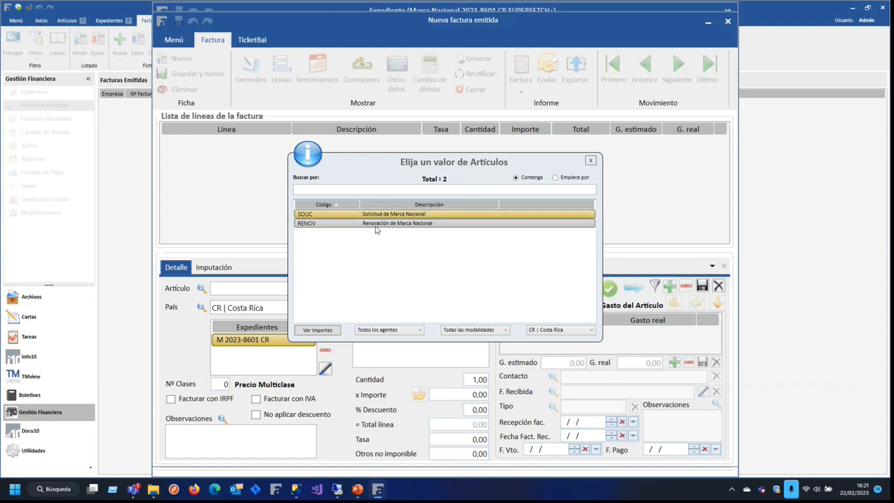
click(377, 224)
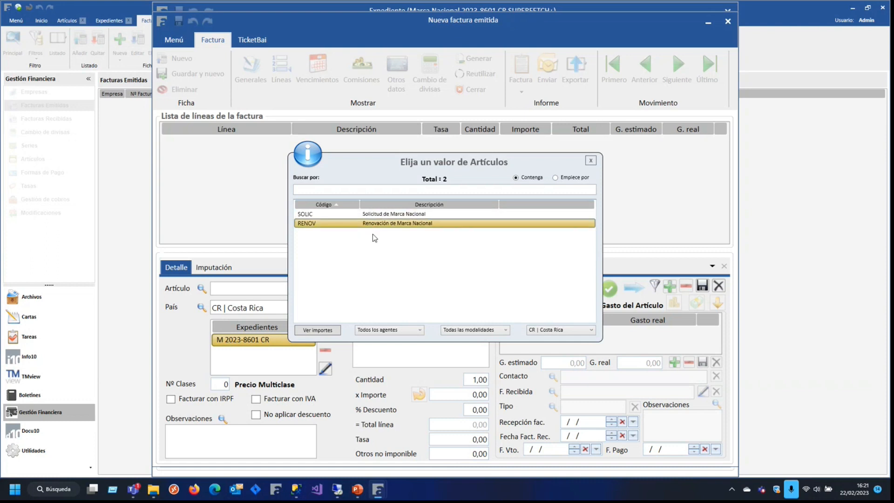
click(325, 330)
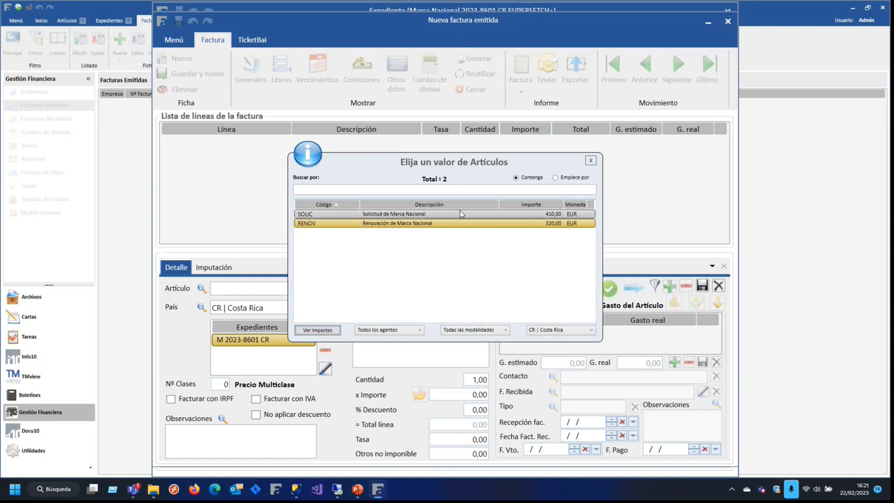
click(539, 216)
click(541, 224)
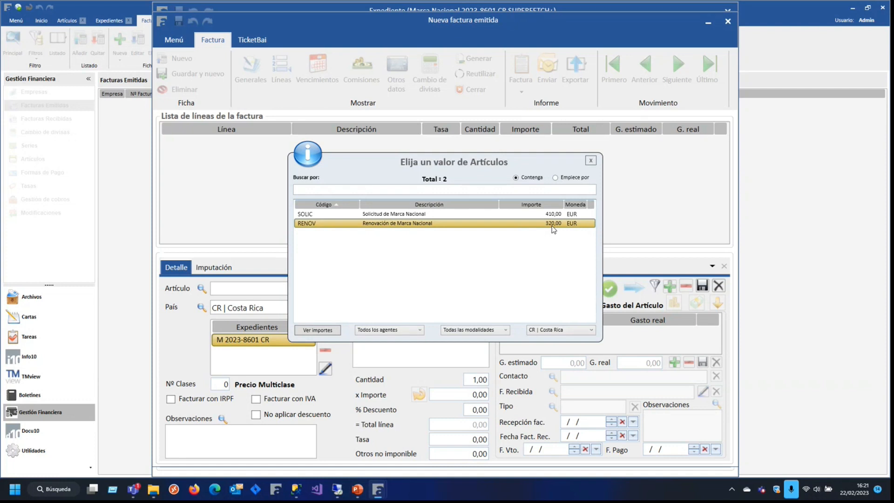
double_click(399, 216)
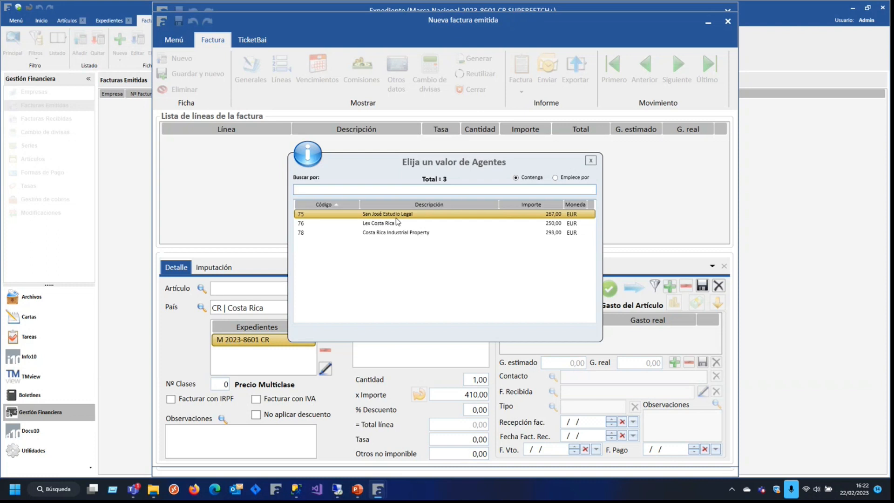
- Compare the article's expense amounts for the agents San José Estudio Legal, Lex Costa Rica and Costa Rica Industrial Property
click(556, 225)
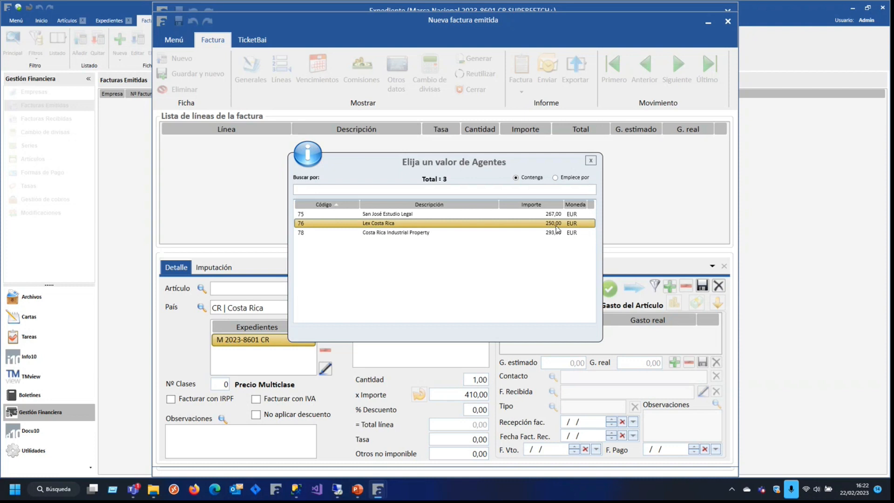
click(556, 234)
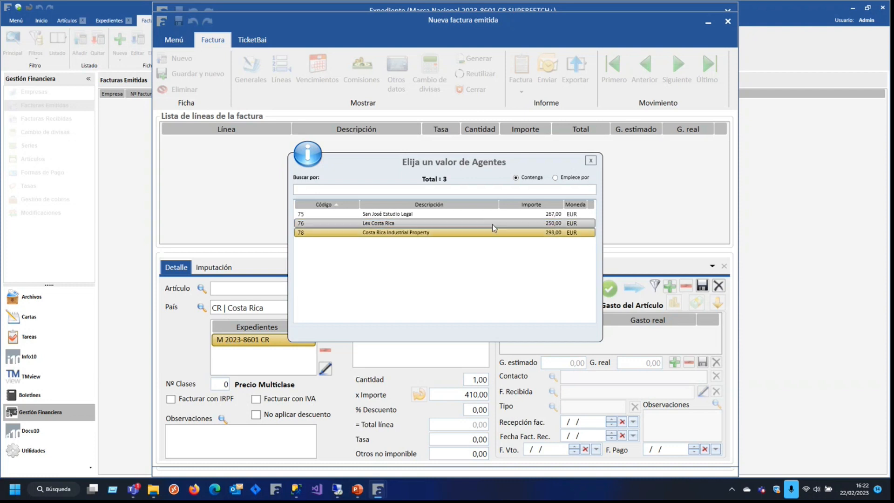
click(412, 217)
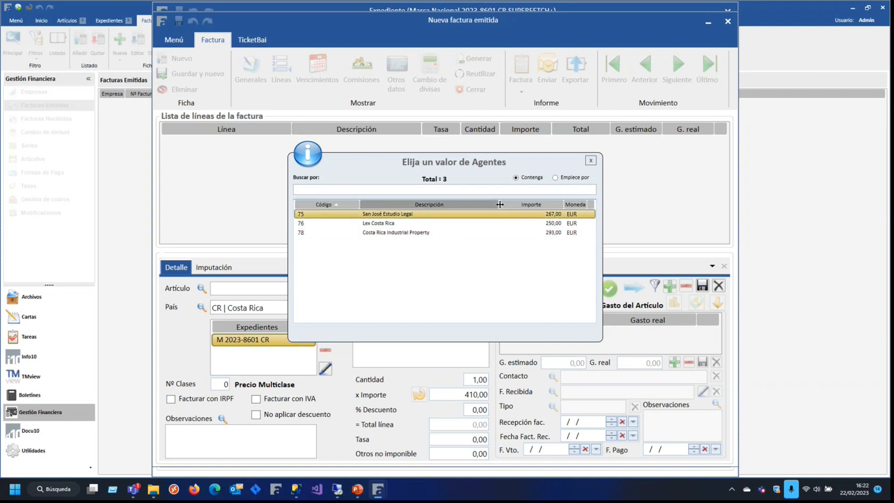
click(555, 226)
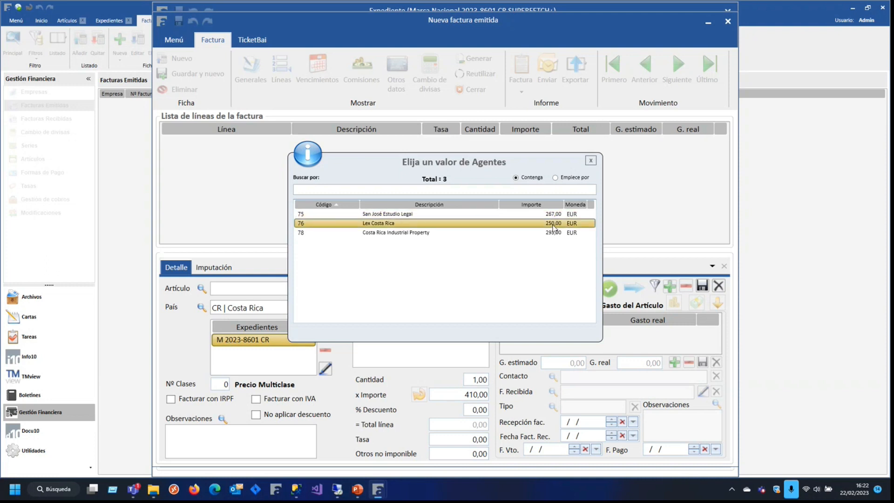
click(558, 232)
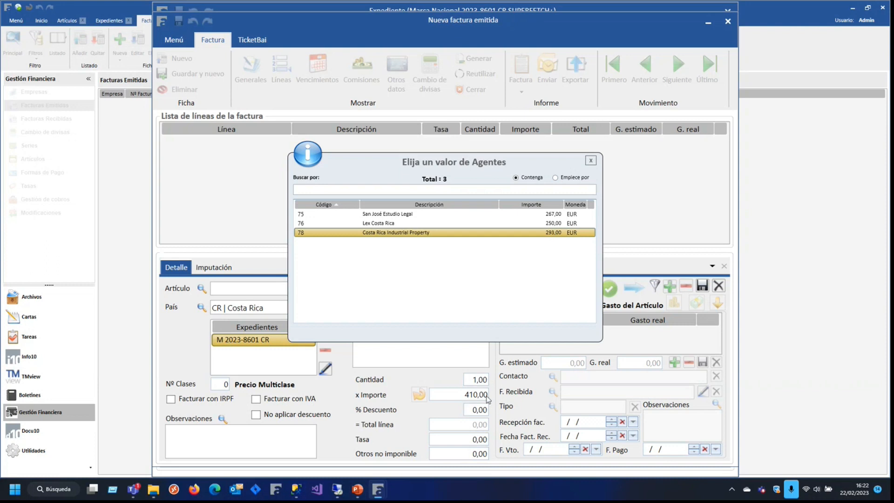
click(559, 224)
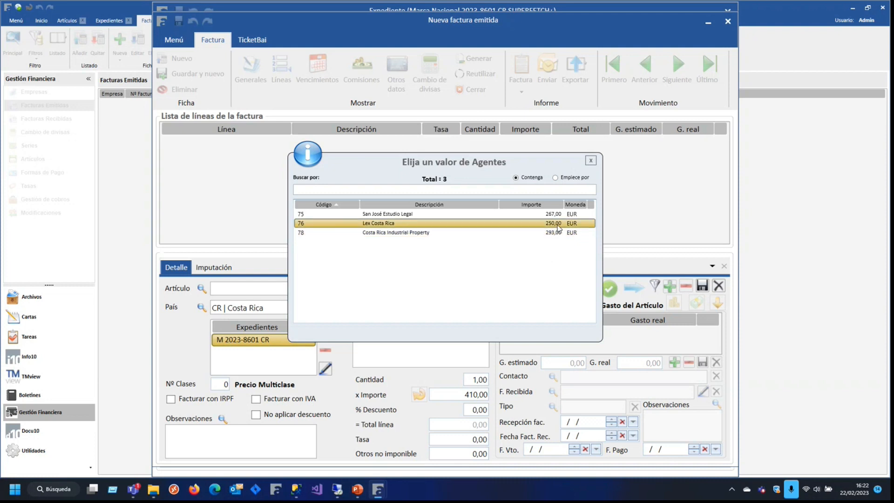
click(557, 232)
click(556, 223)
click(554, 216)
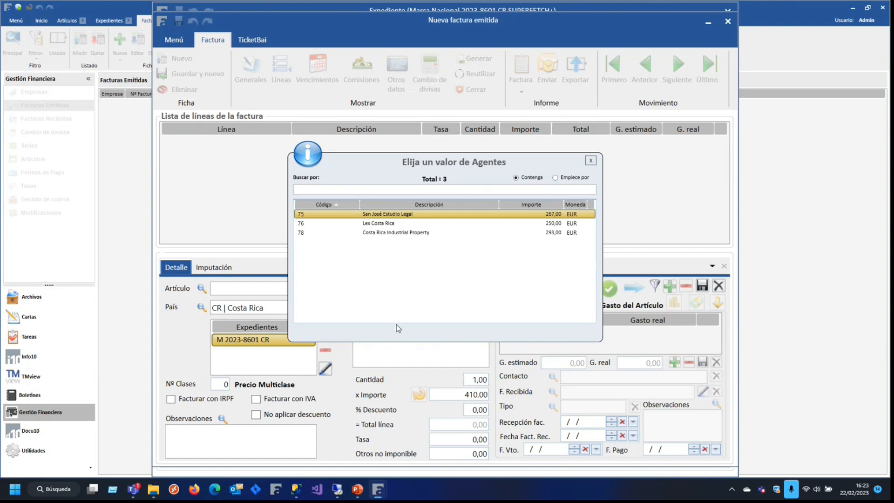
- Assign agent 75 San José Estudio Legal to the line, save it, and finish the quote without printing
double_click(387, 214)
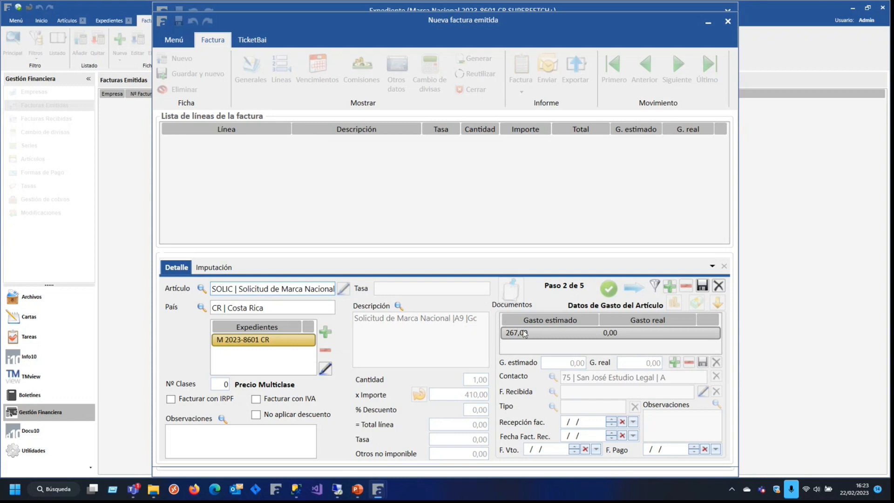
click(703, 287)
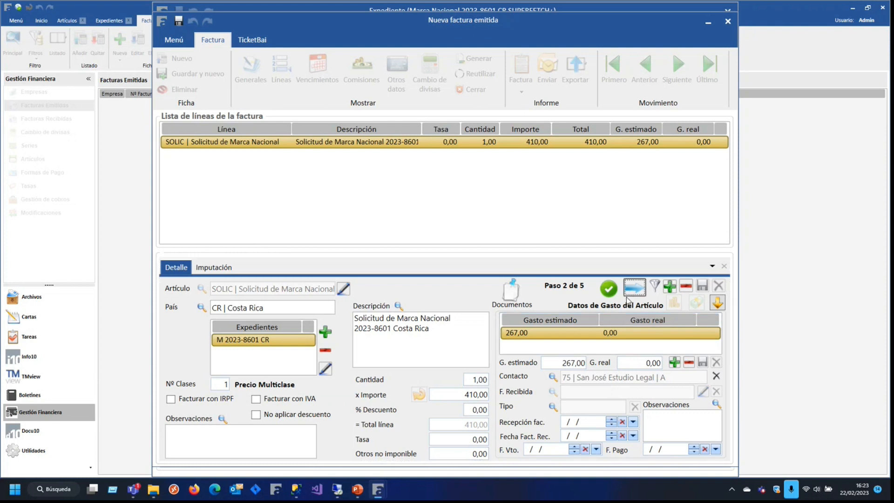
click(610, 290)
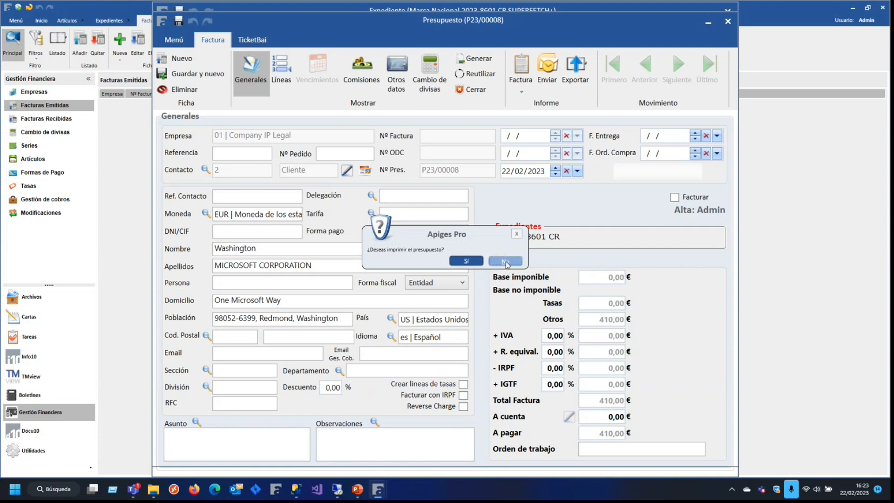
click(505, 260)
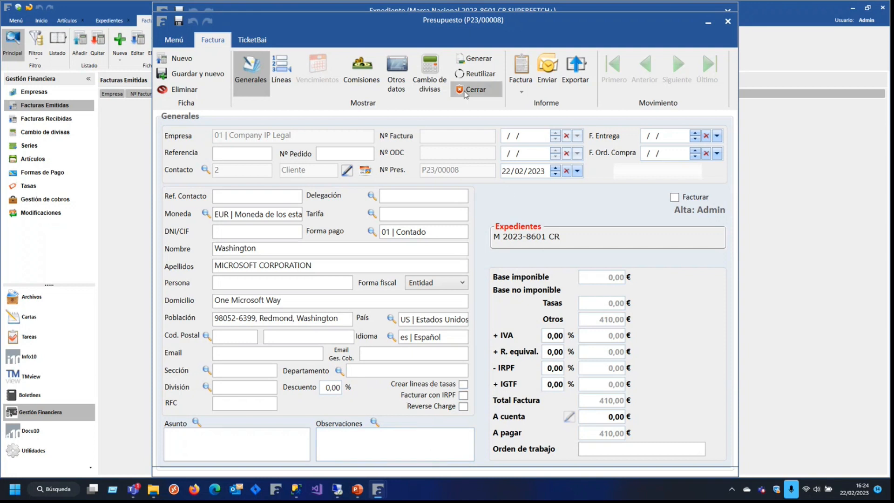
- Generate an ODC in series O23/ from the quote and an invoice in series F23/ from it, showing the invoice's lines
click(475, 60)
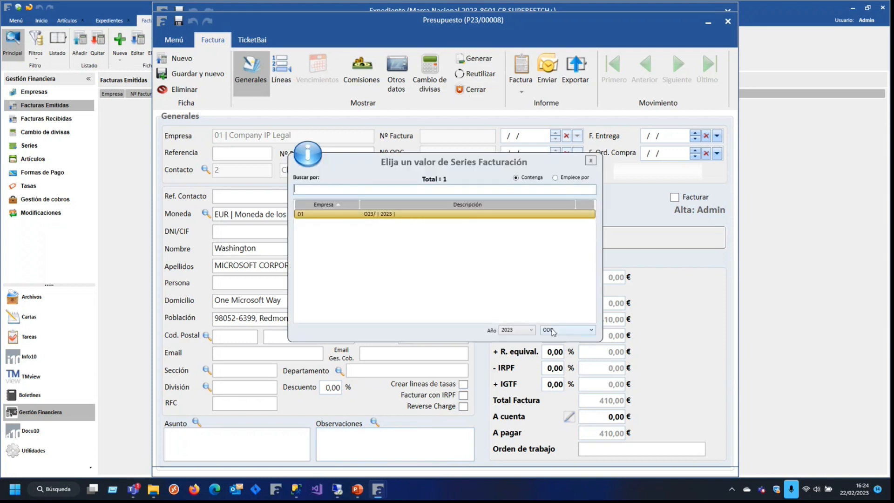
double_click(387, 215)
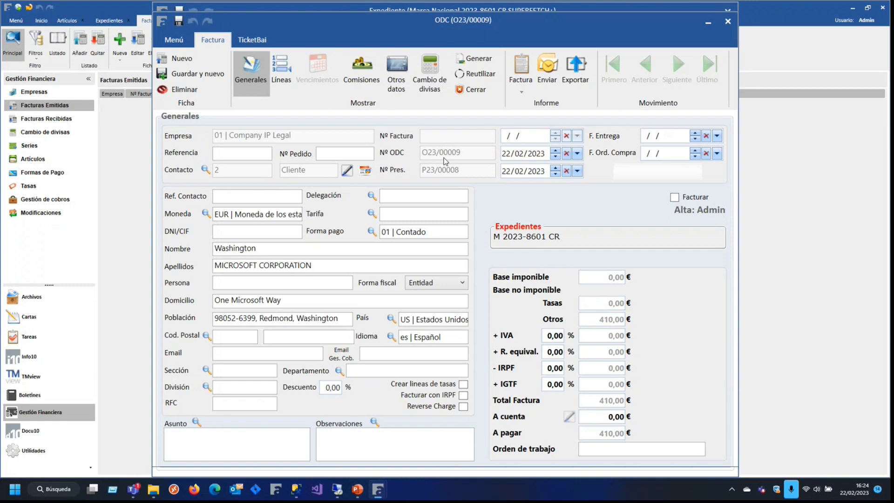
click(478, 62)
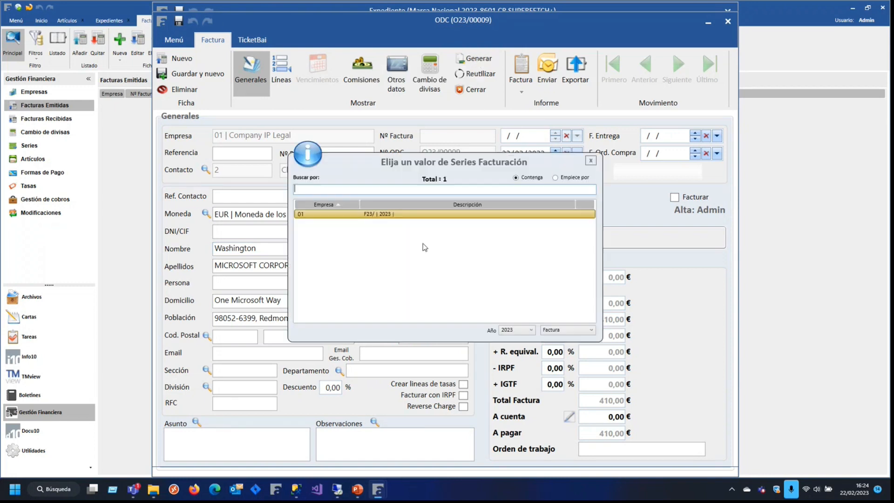
double_click(390, 215)
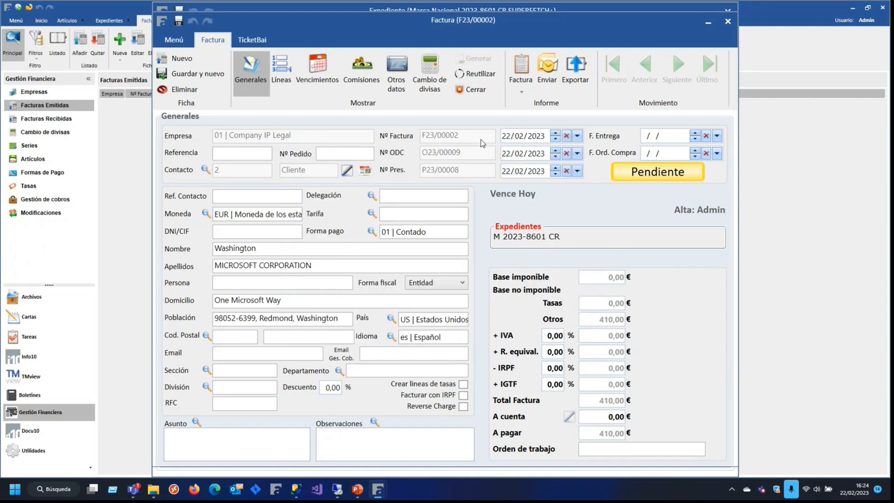
click(277, 79)
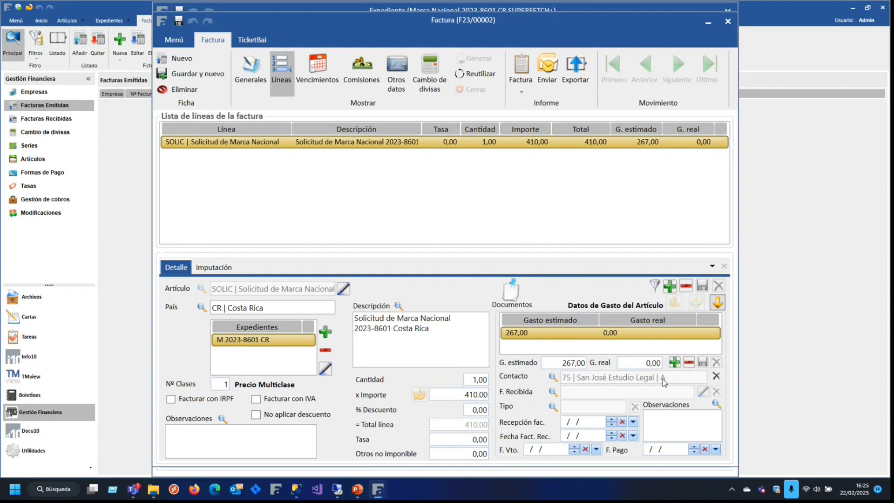
- List the received invoices of company 01 and open invoice 23/02-00003 from San José Estudio Legal
click(836, 336)
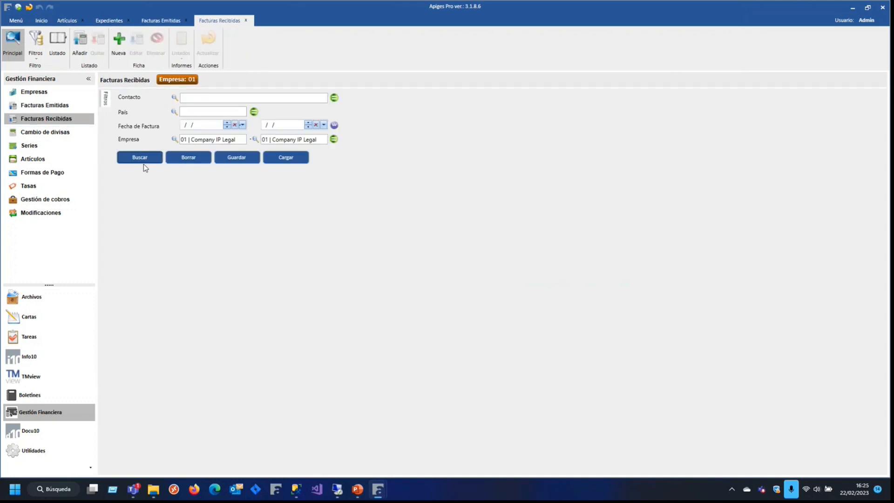
click(144, 162)
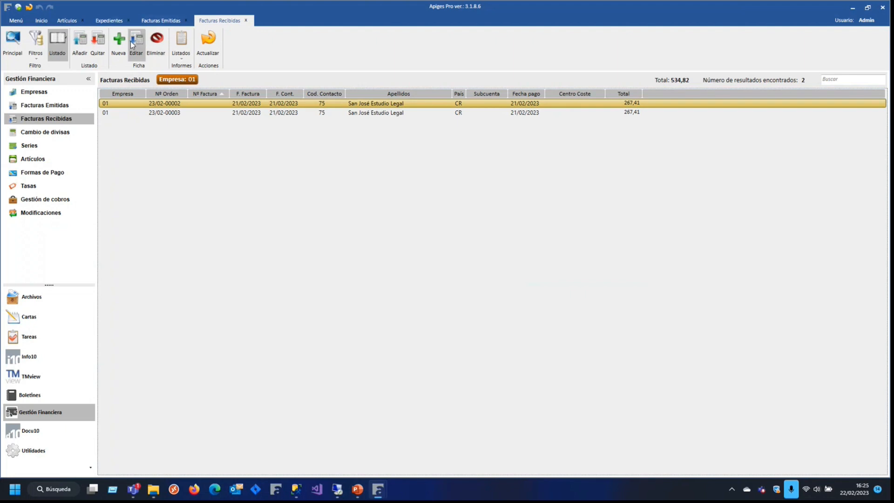
click(177, 116)
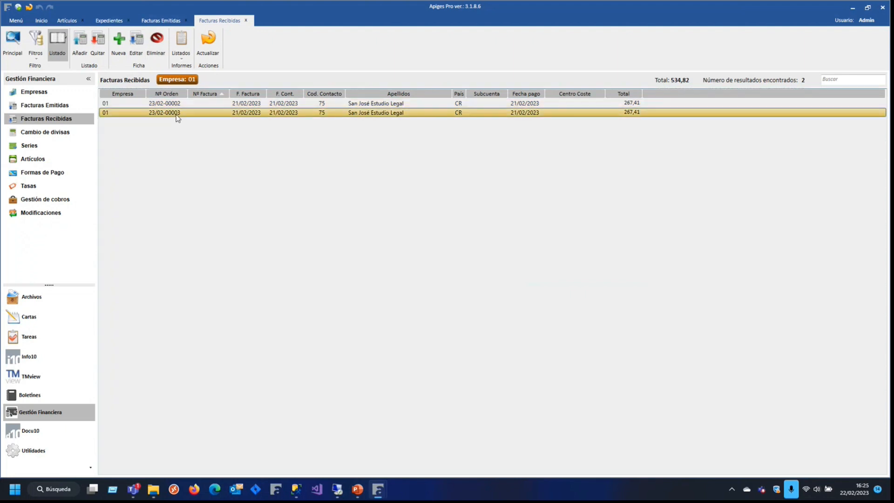
double_click(177, 115)
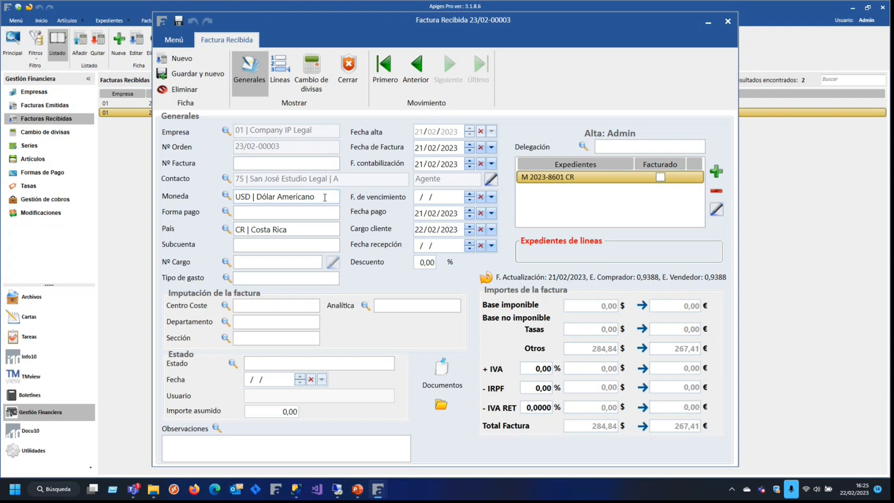
- Review the received invoice's currency, line description and general data, and close it
drag(324, 197, 224, 183)
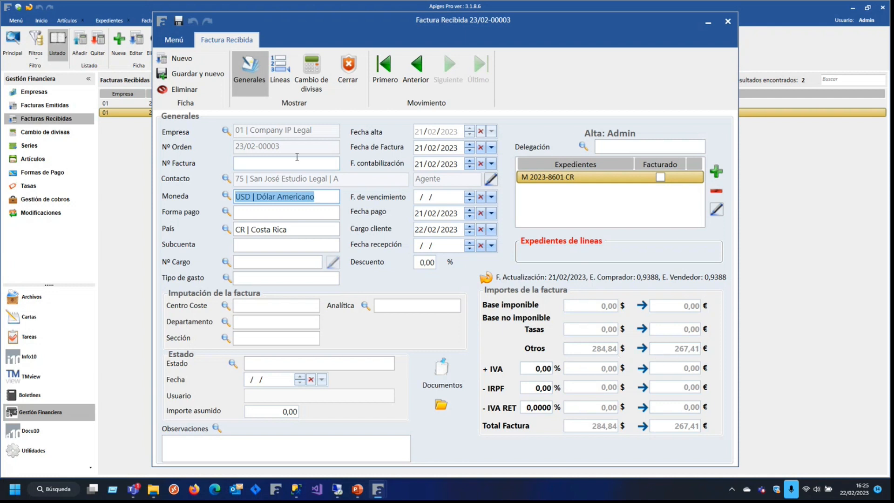
click(280, 70)
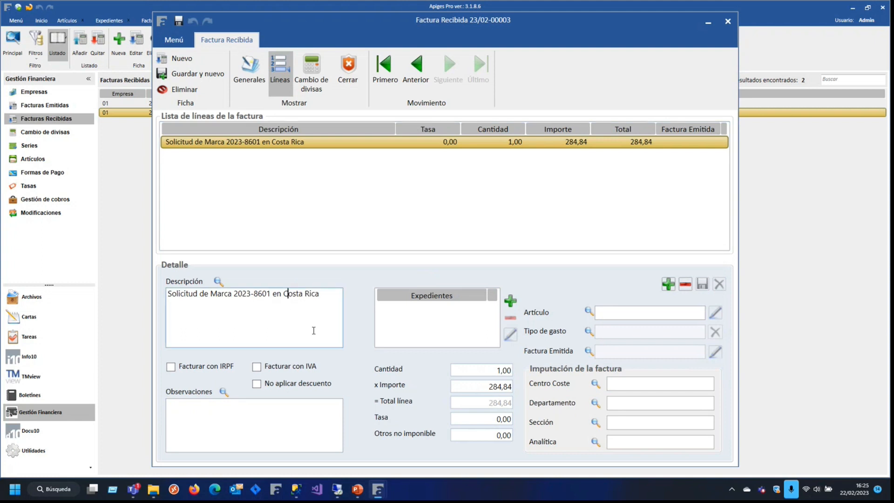
triple_click(205, 305)
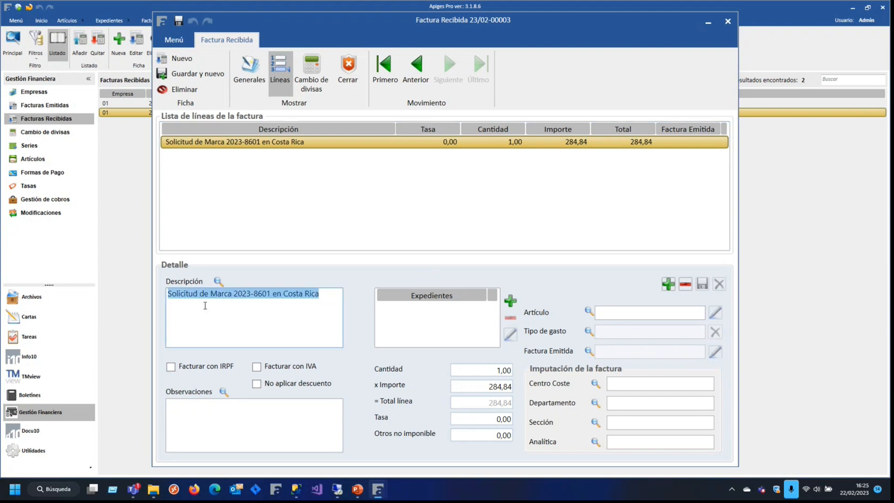
click(254, 86)
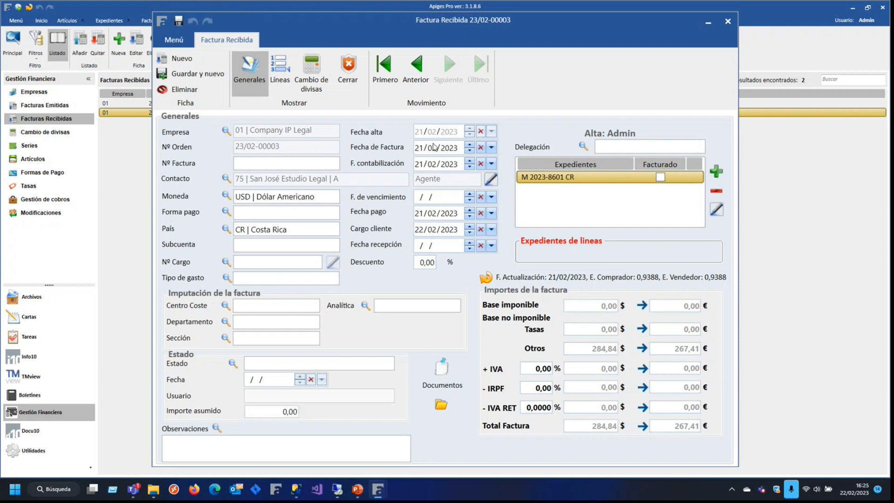
click(729, 22)
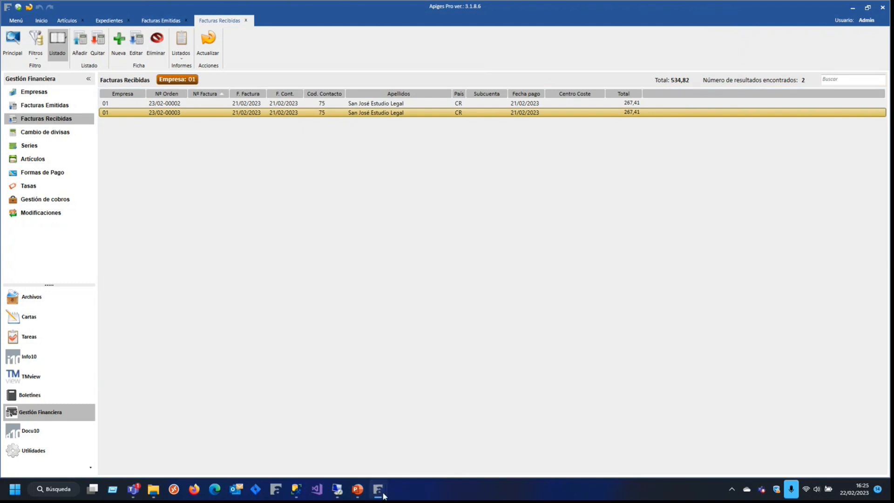
- List the issued invoices of company 01 and open invoice F23/00002 for MICROSOFT CORPORATION
click(148, 20)
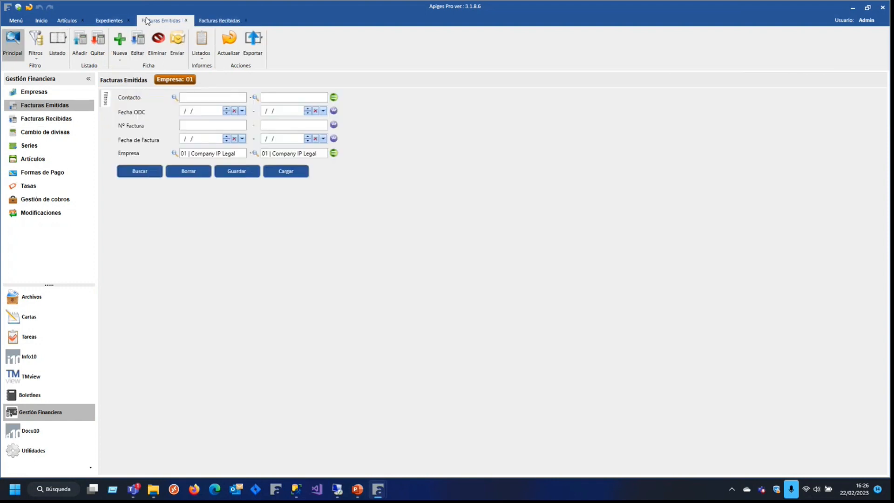
click(57, 45)
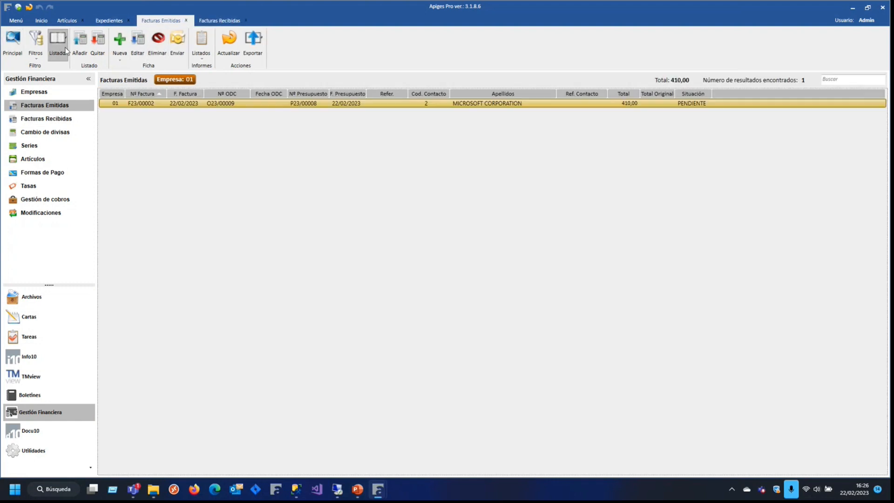
double_click(141, 104)
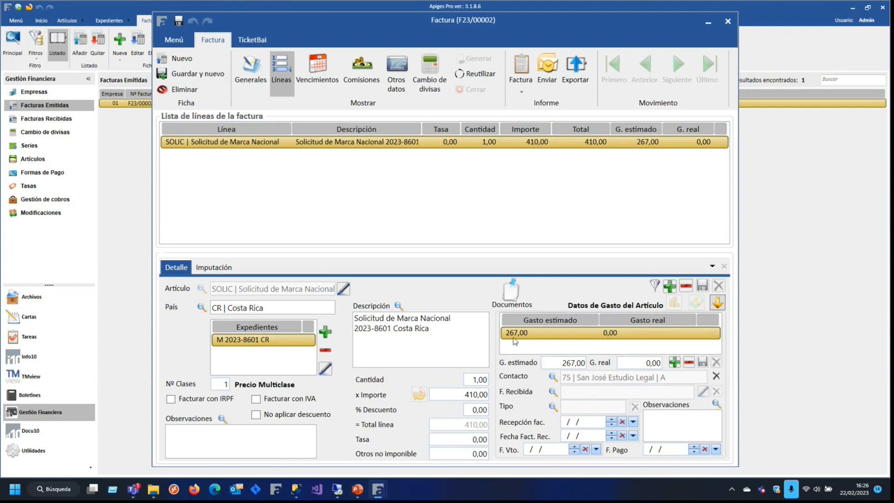
- Link received invoice 23/02-00003 from San José Estudio Legal to the invoice line's expense and save the expense entry
click(553, 393)
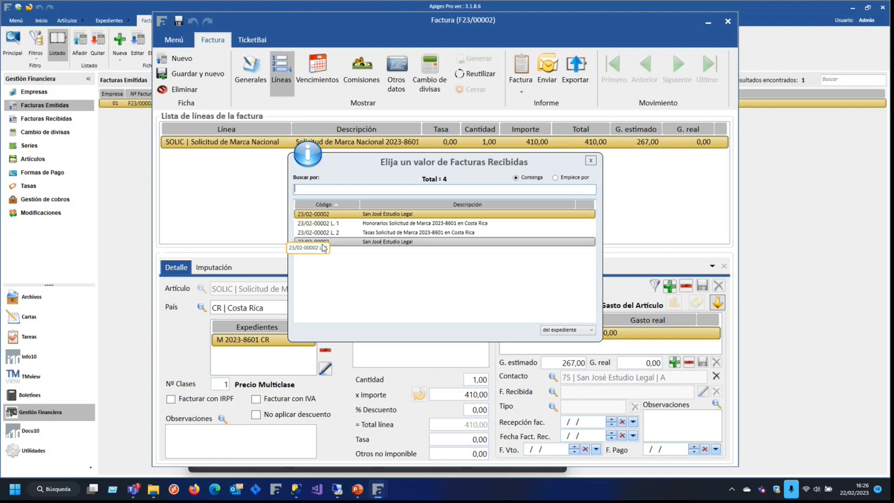
click(324, 245)
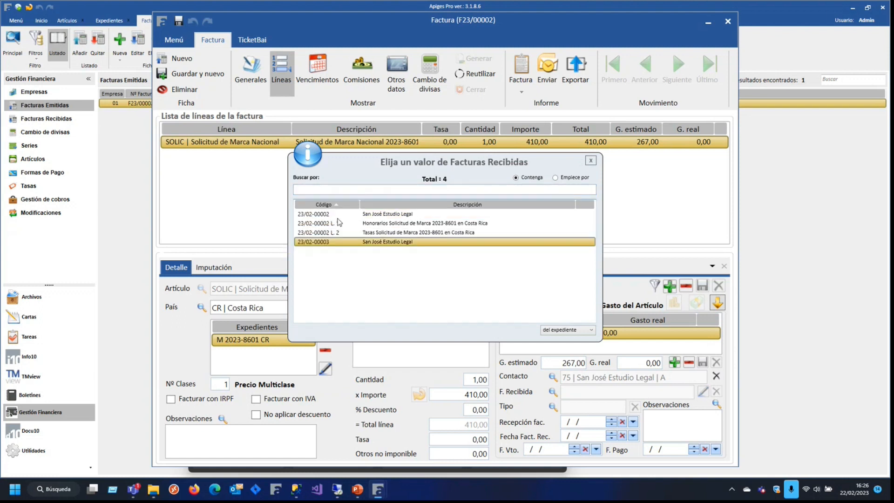
click(336, 225)
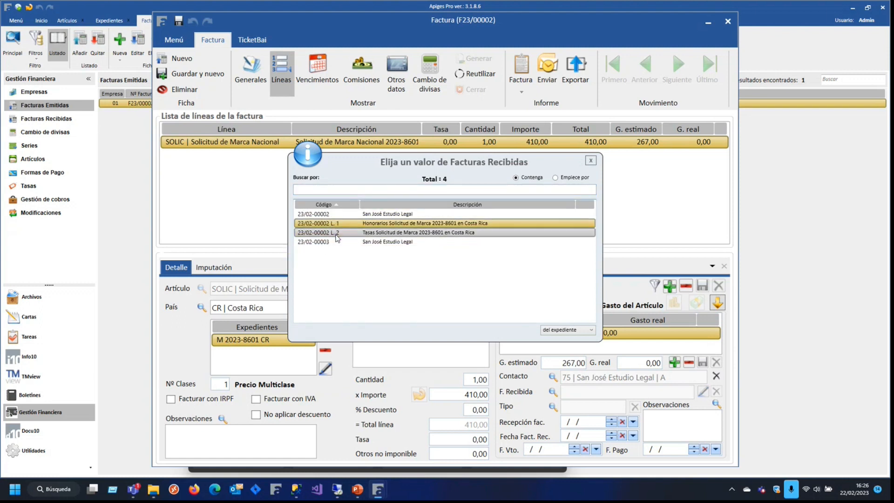
click(336, 234)
click(328, 246)
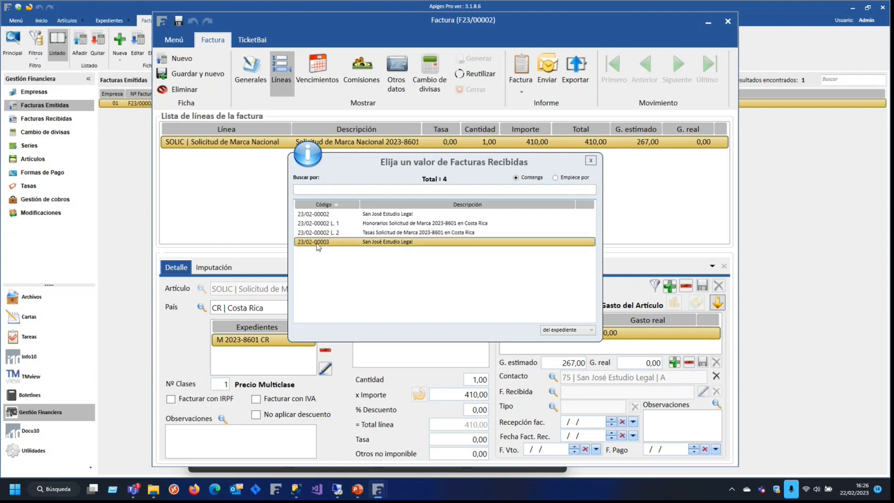
double_click(397, 242)
click(703, 362)
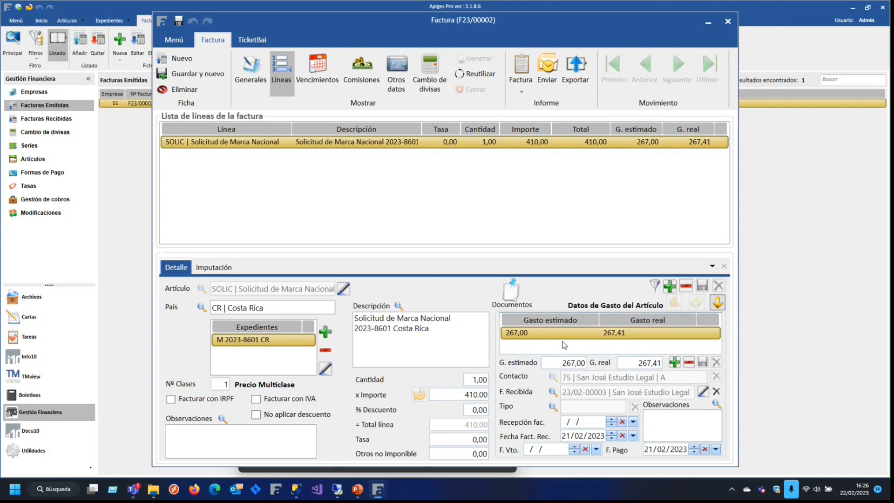
- Compare the estimated and actual expense of the invoice line, and close the invoice
click(575, 366)
click(648, 368)
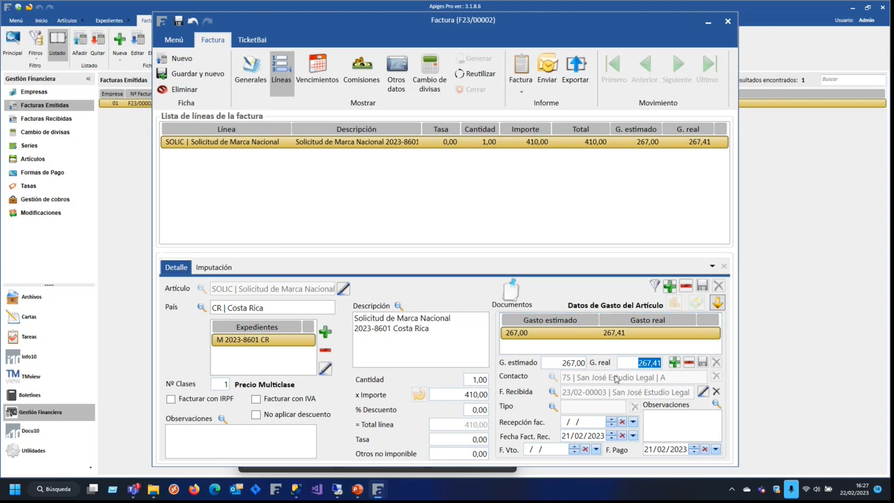
click(728, 22)
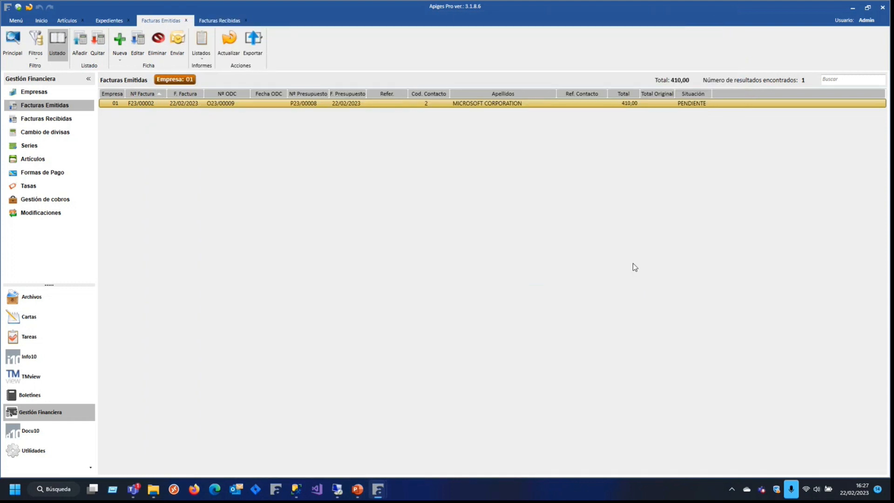
- Generate the "Líneas de gastos Excel" report for the issued invoices, review its estimated and actual expense columns, and close it
click(201, 44)
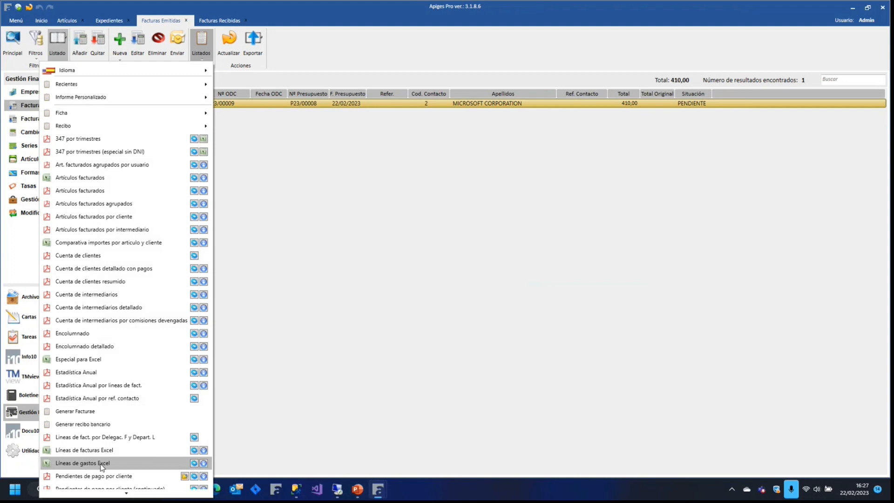
click(101, 464)
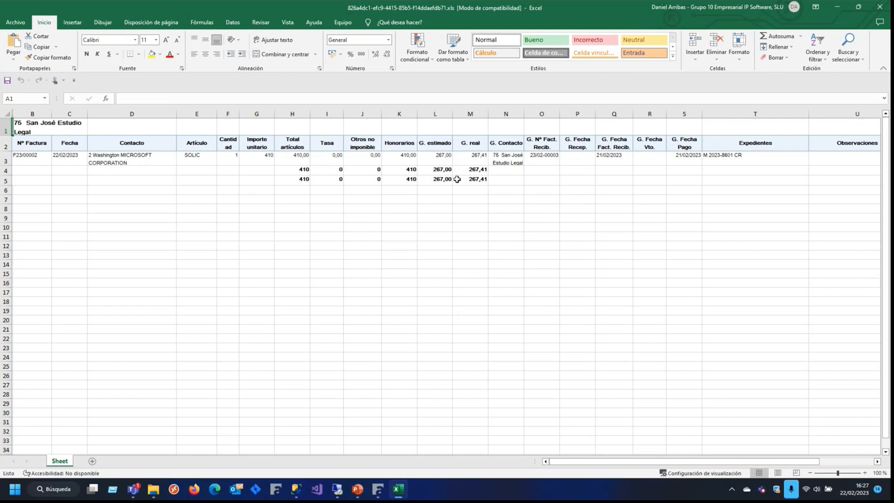
drag(438, 156, 469, 177)
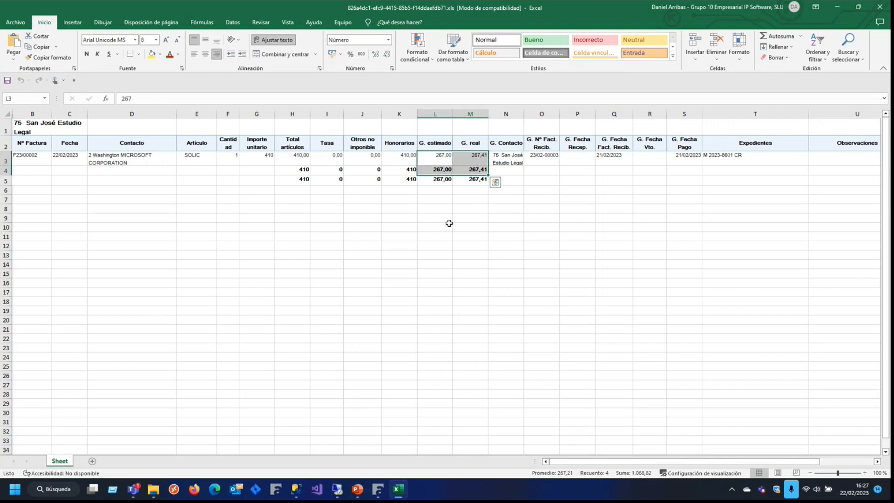
click(466, 186)
drag(443, 171, 449, 329)
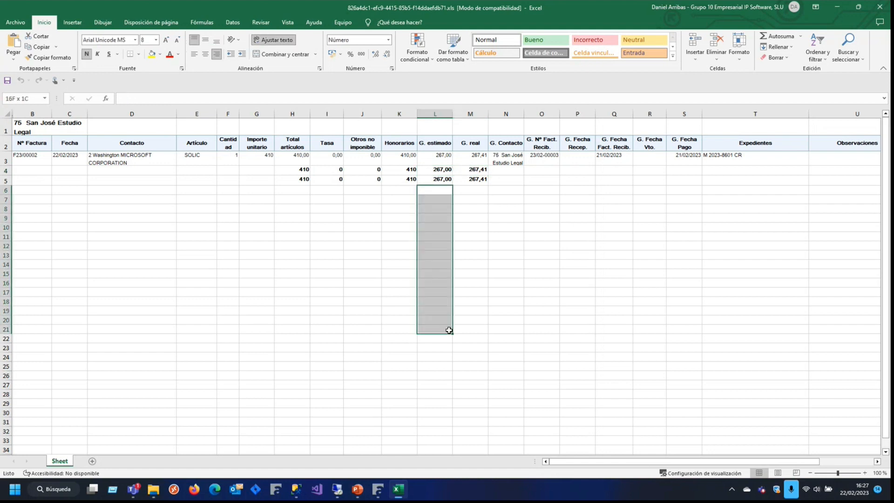
click(478, 287)
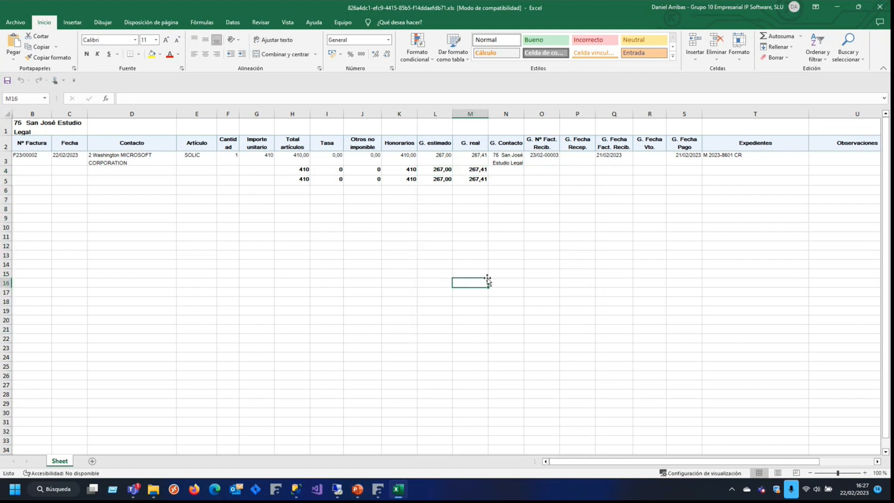
click(879, 7)
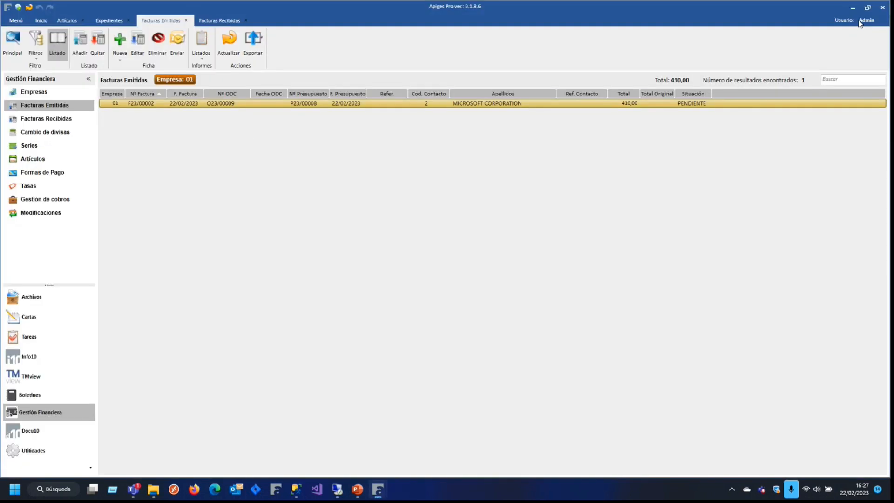
- Check the linked expense in issued invoice F23/00002, close it, and open received invoice 23/02-00002
double_click(212, 104)
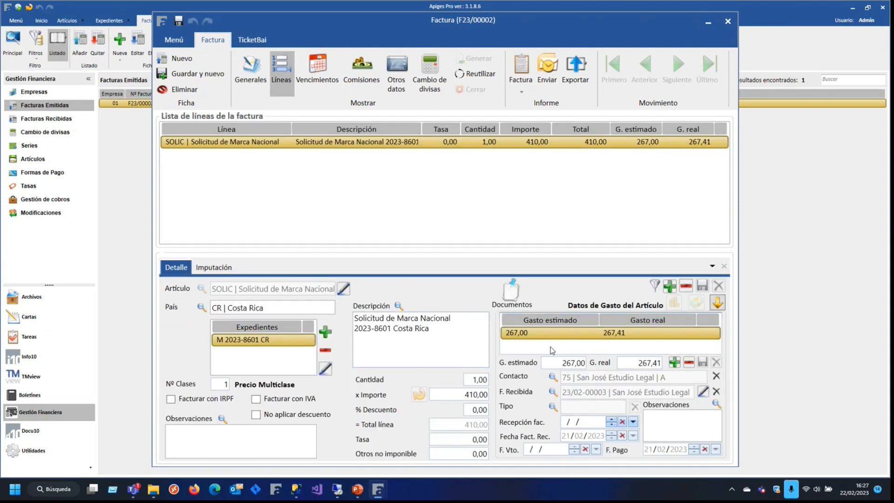
click(727, 23)
click(46, 119)
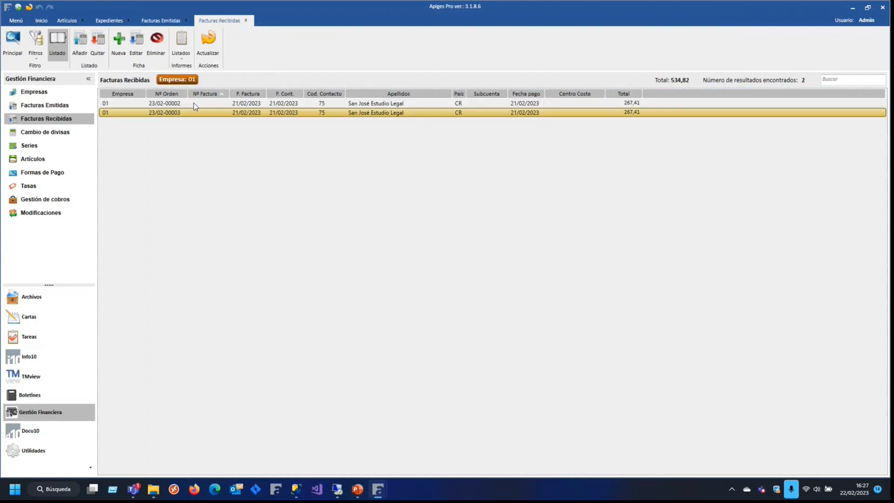
click(194, 103)
double_click(194, 106)
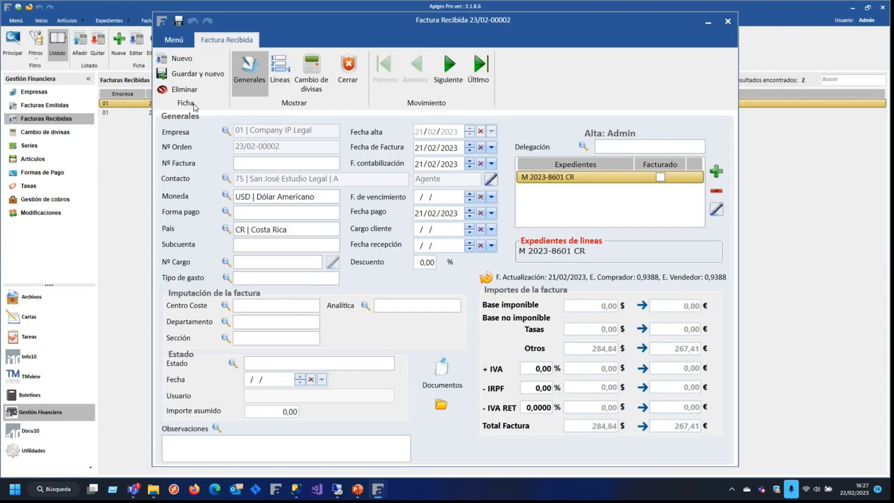
- Examine the expense type and amount of the Honorarios and Tasas lines in the received invoice, and close it
click(275, 85)
click(305, 156)
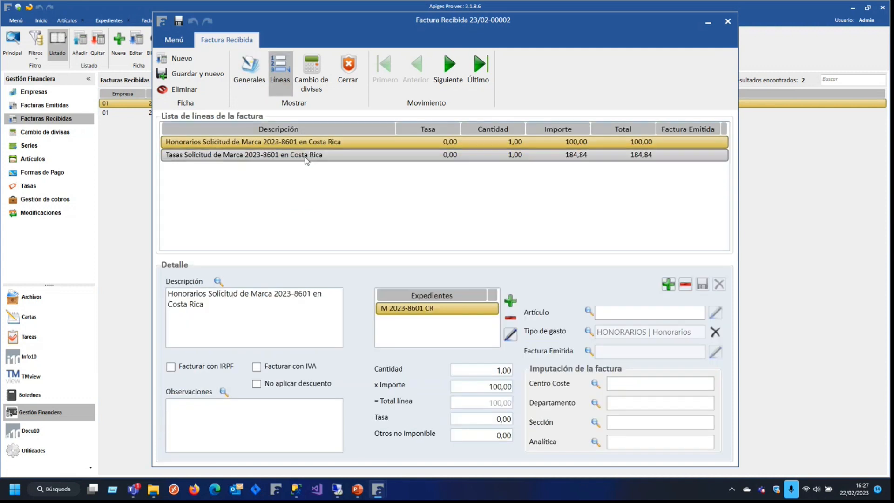
click(284, 142)
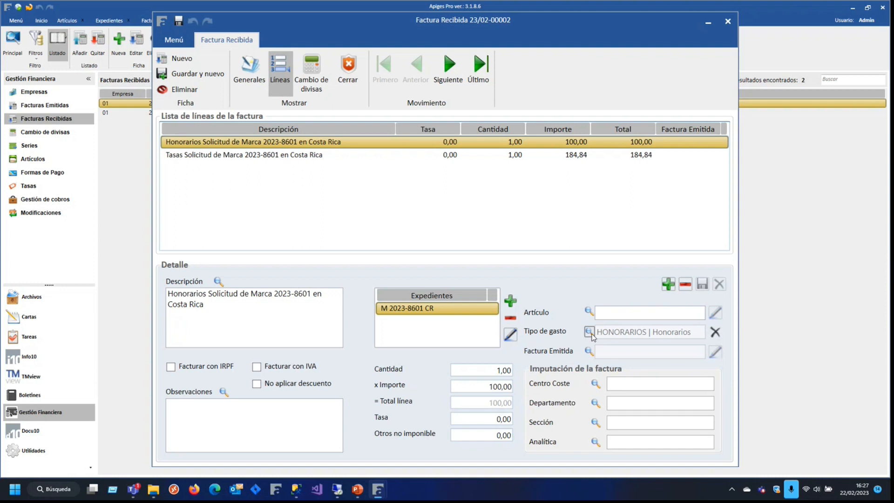
click(215, 161)
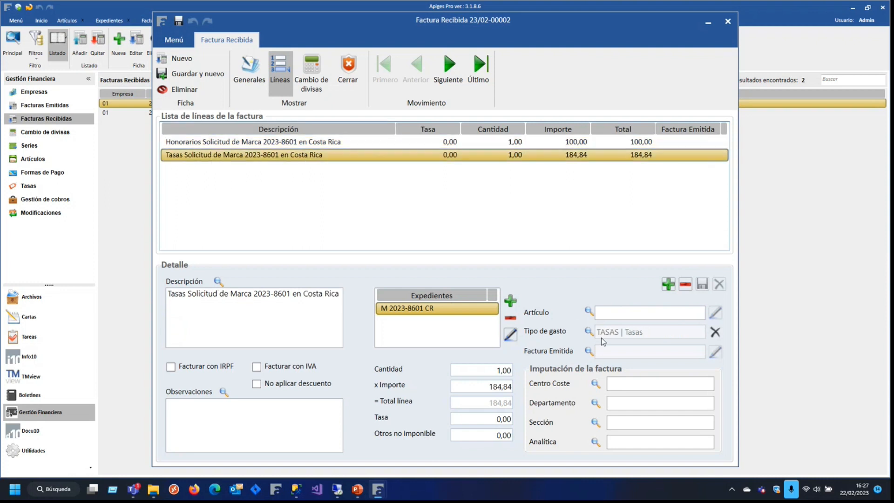
click(446, 145)
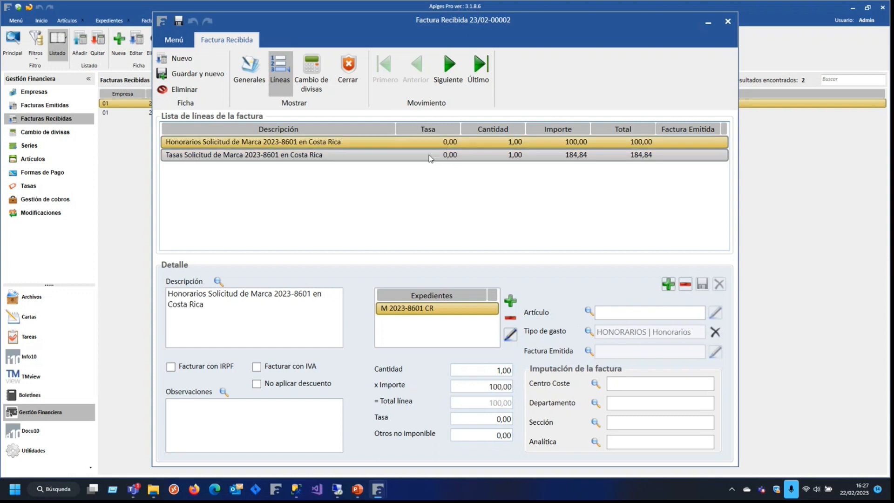
click(418, 161)
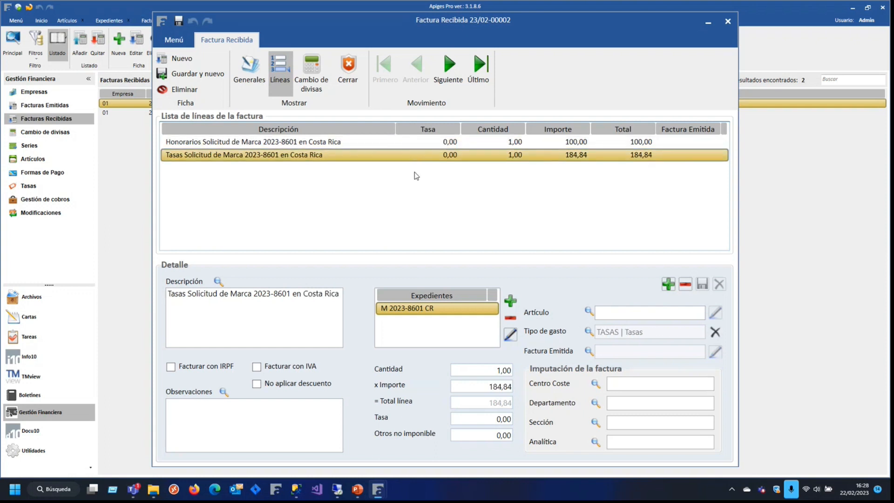
click(428, 143)
click(424, 153)
click(422, 146)
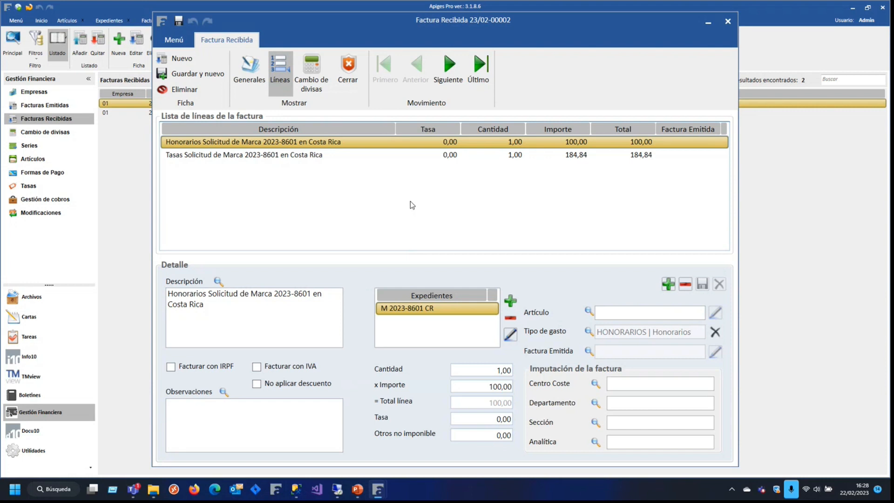
key(Escape)
- Reopen issued invoice F23/00002 and add a second expense entry with an estimated expense of 100 to its line, saving it
click(159, 21)
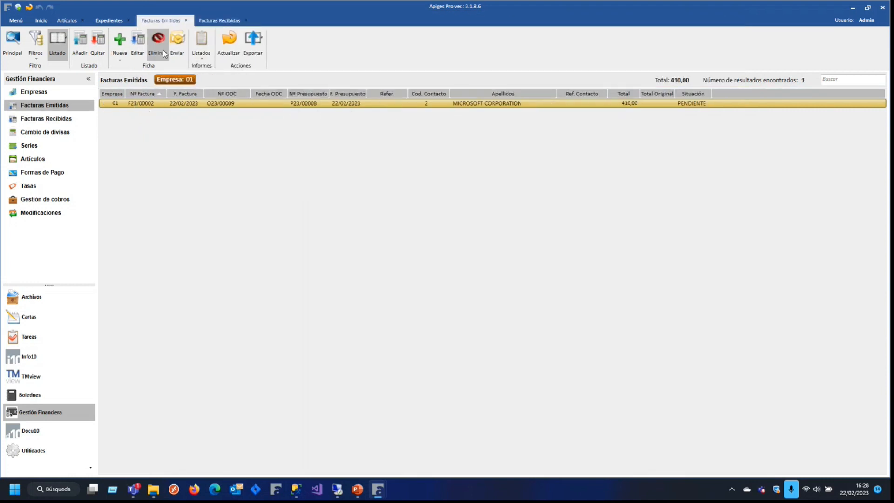
double_click(178, 104)
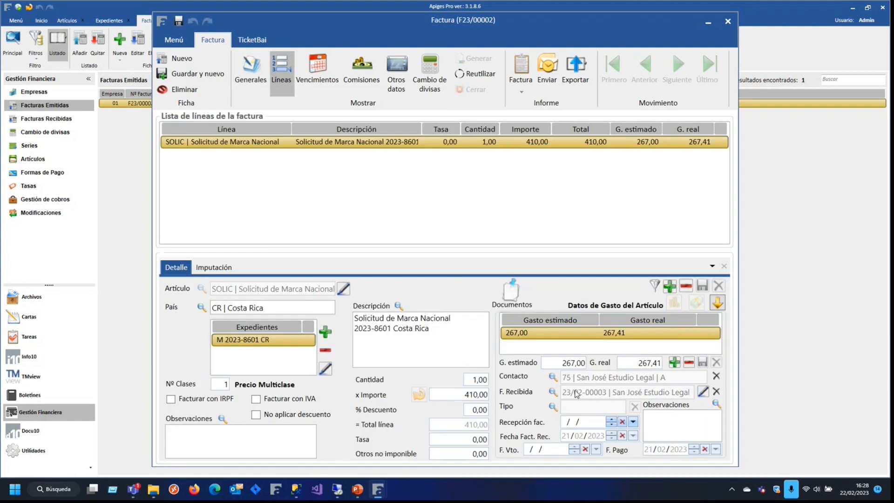
click(674, 363)
click(576, 364)
text(100)
click(703, 363)
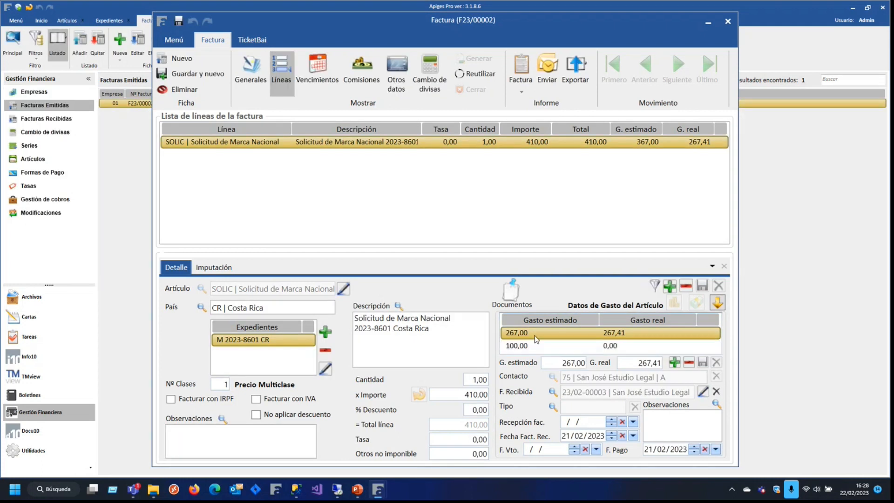
- Examine the received invoice lines available for linking to the 100,00 and 267,00 expense entries, including 23/02-00002 L. 1 and L. 2
click(554, 346)
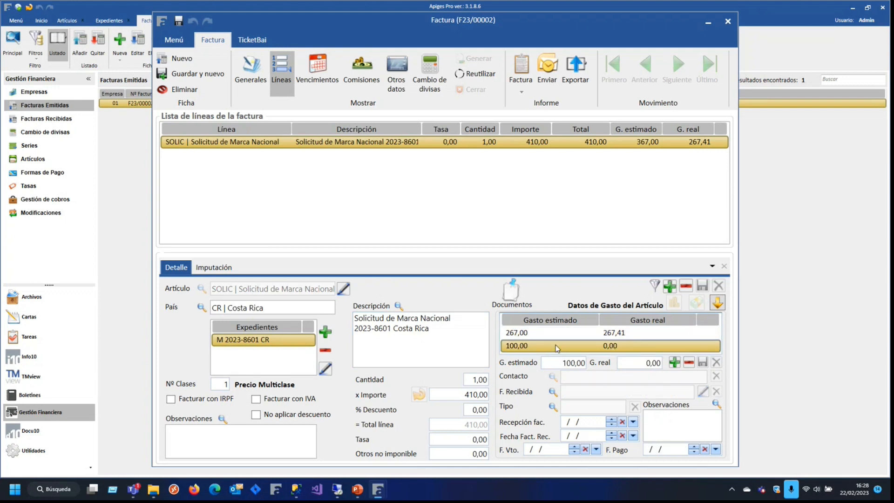
click(554, 391)
click(405, 224)
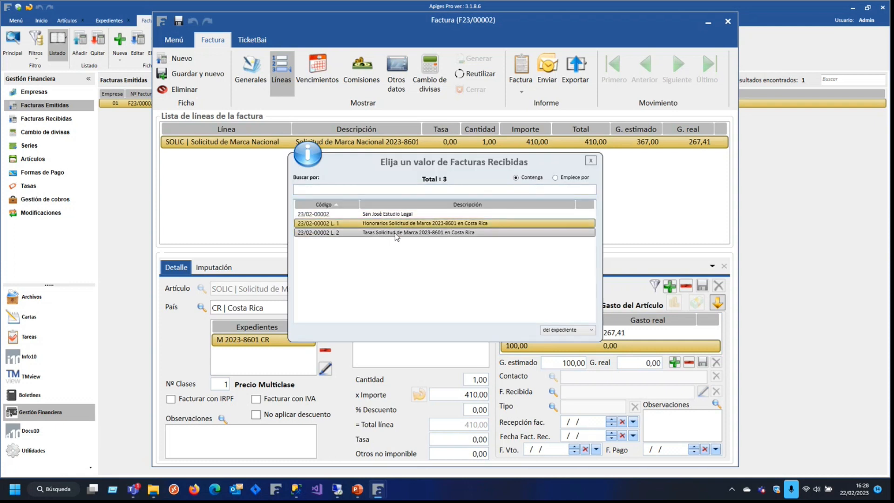
click(403, 233)
key(Escape)
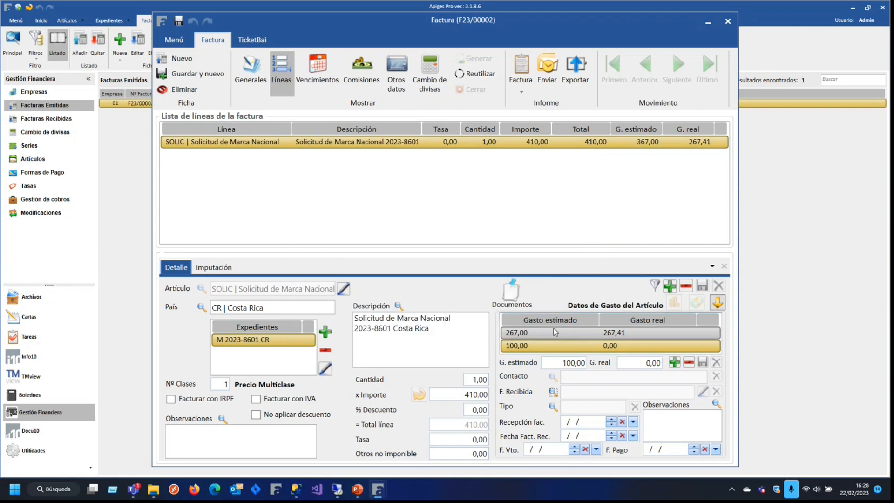
click(556, 334)
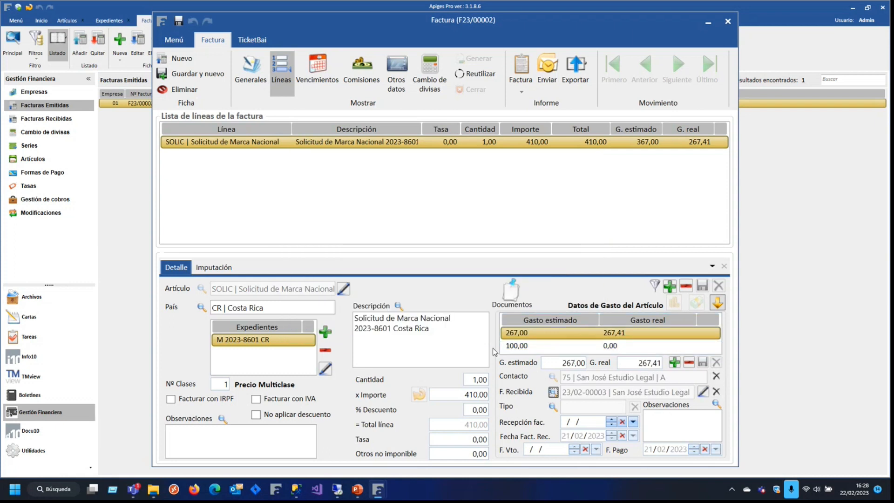
click(553, 392)
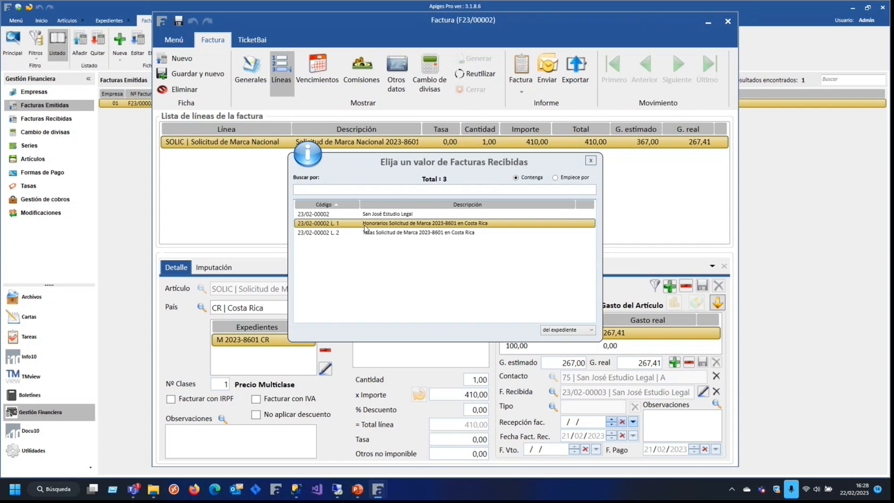
double_click(365, 223)
- Delete the 100,00 estimated expense entry from the line of issued invoice F23/00002
click(529, 346)
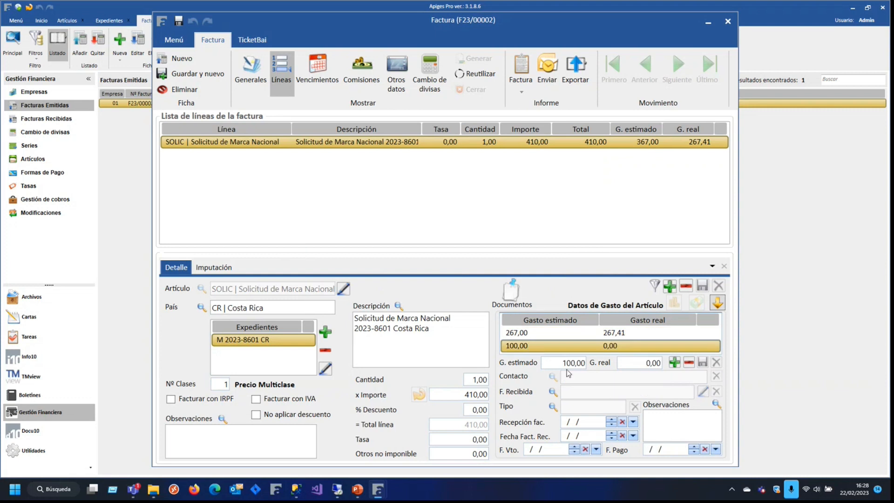
click(689, 363)
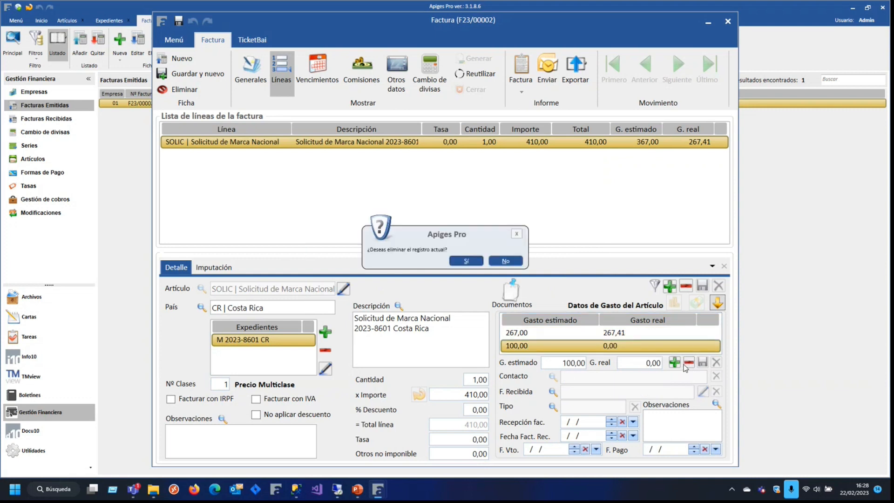
key(Return)
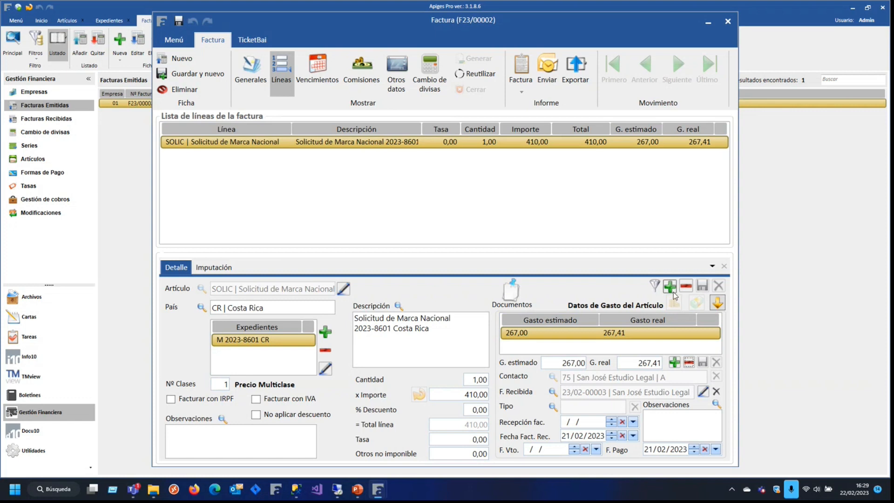
- Delete the SOLIC Solicitud de Marca Nacional line from issued invoice F23/00002 and close the invoice
click(690, 288)
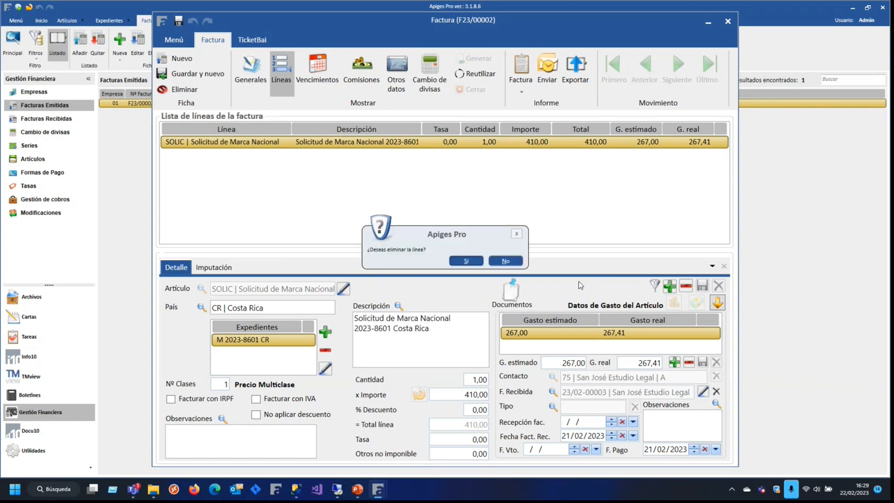
key(Return)
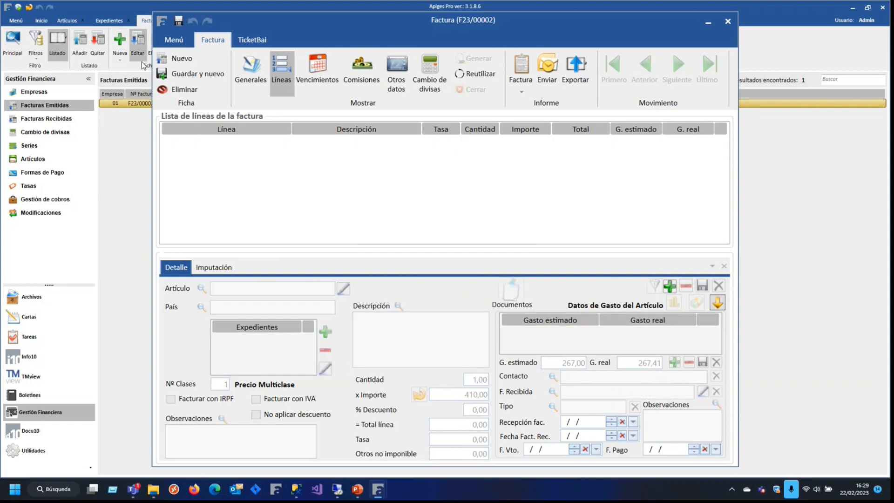
click(728, 21)
click(506, 266)
click(507, 261)
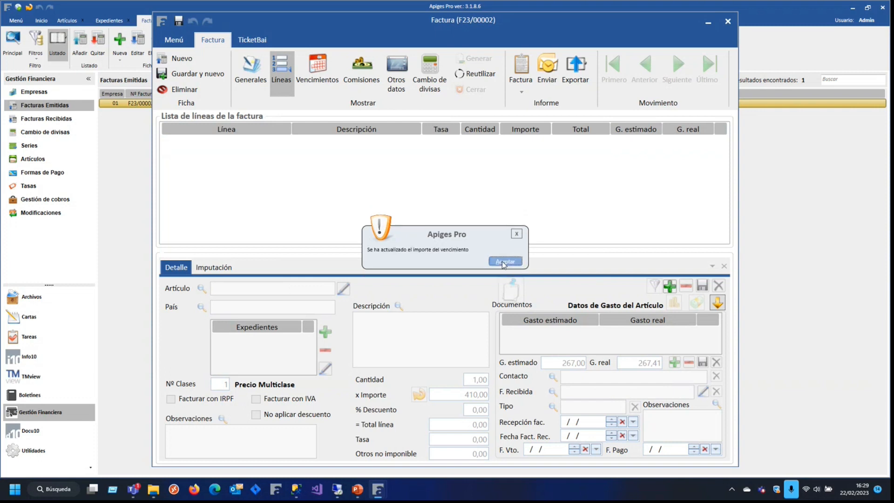
- Open trademark case 2023-8601 for Costa Rica, assign agent 75 San José Estudio Legal, and save the record
click(110, 21)
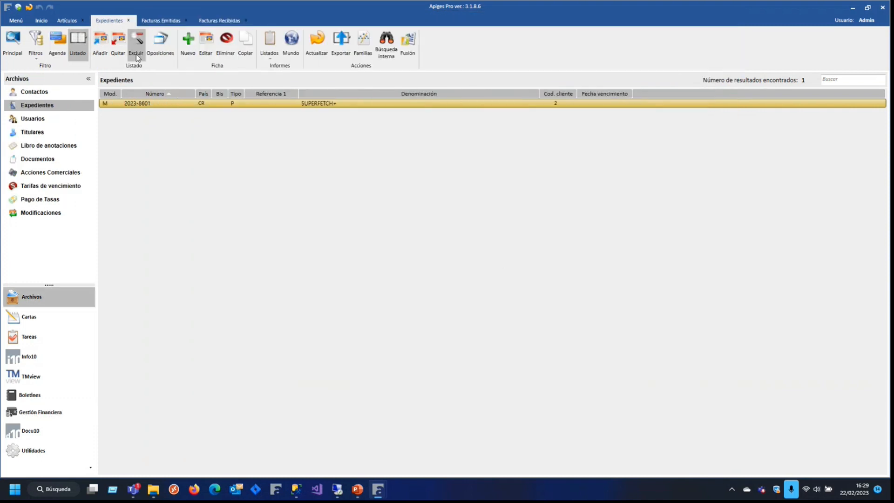
double_click(156, 104)
click(218, 31)
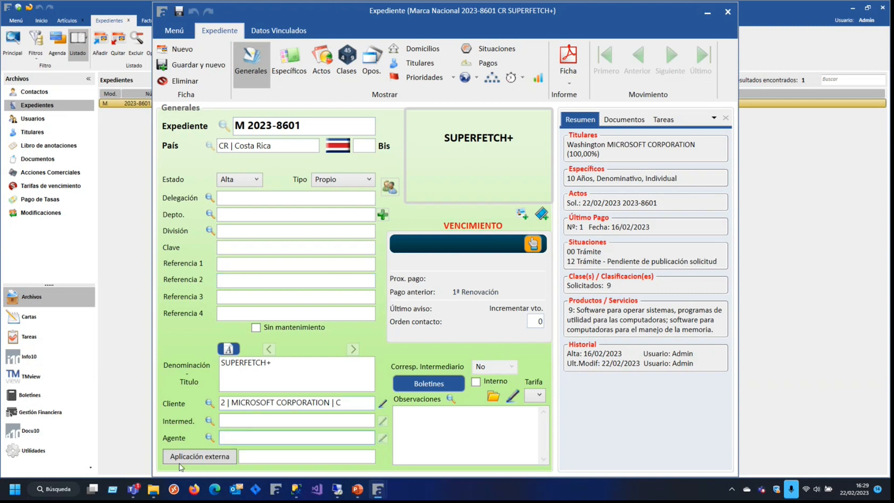
click(210, 438)
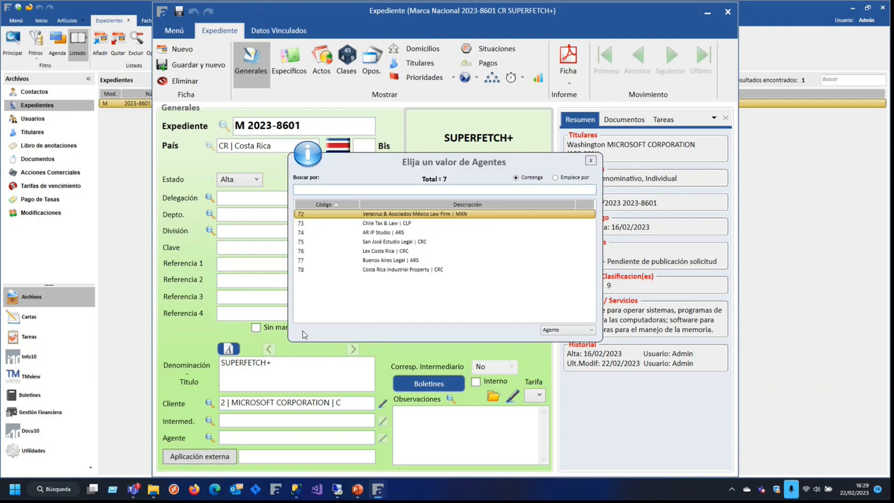
double_click(390, 242)
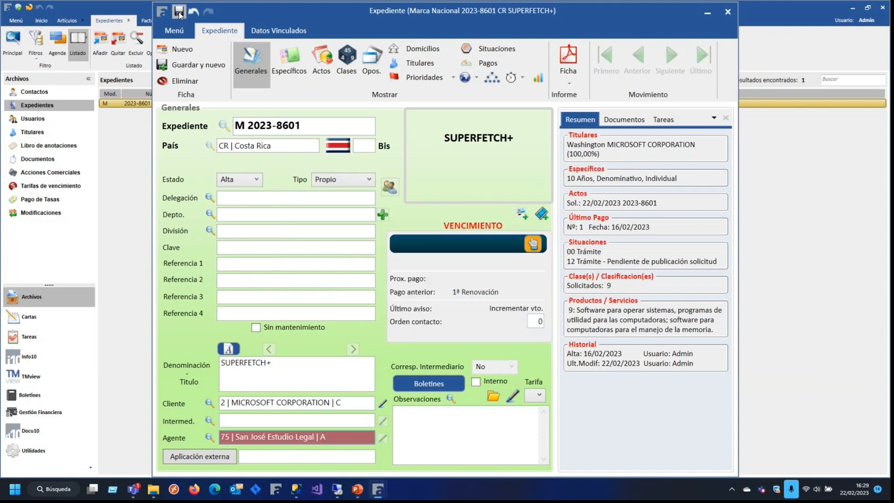
key(Escape)
click(433, 262)
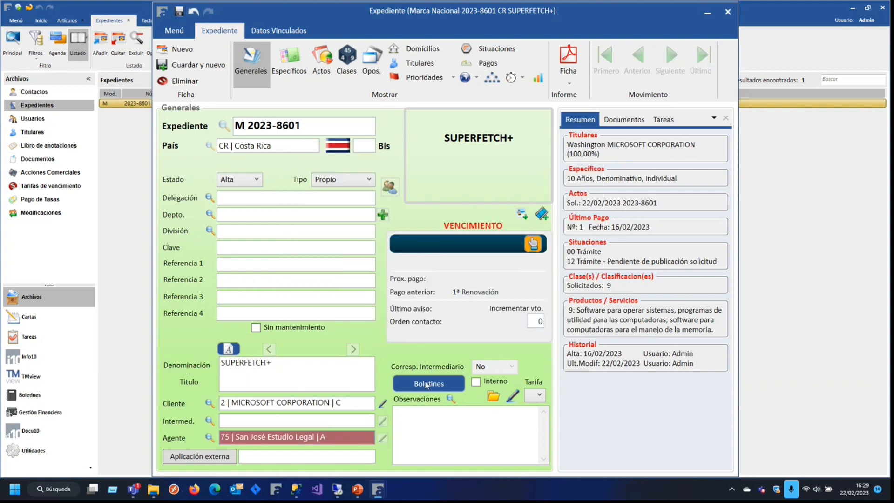
- Start a new issued invoice from the case's linked data and add article SOLIC Solicitud de Marca Nacional as its line
click(303, 31)
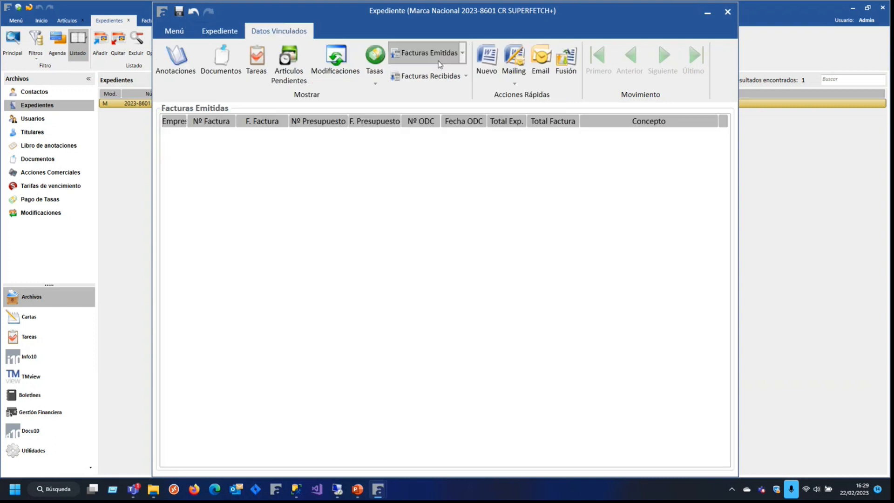
click(463, 58)
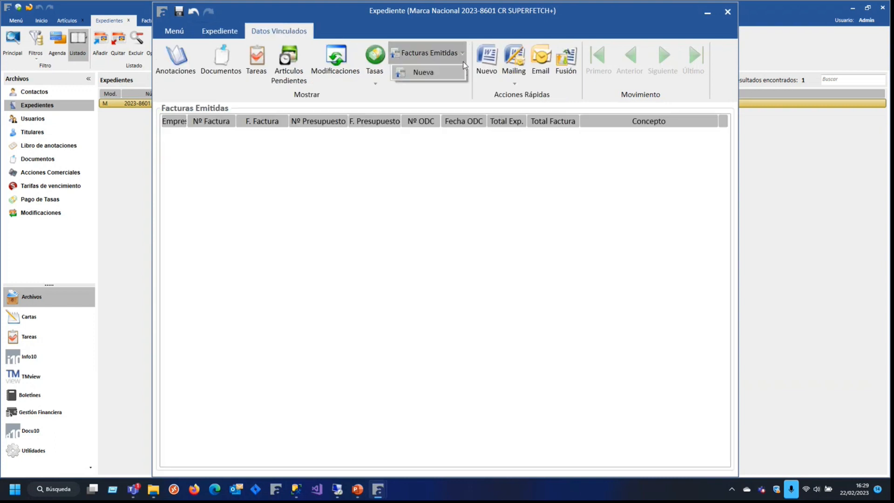
click(443, 77)
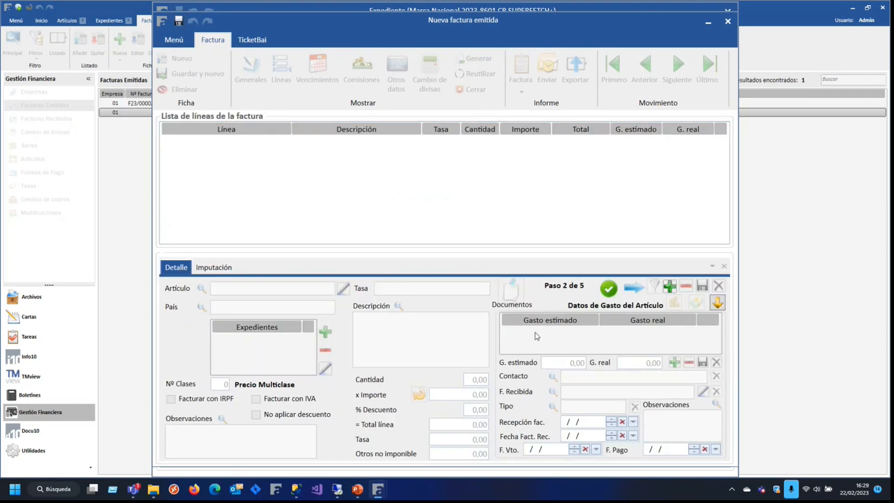
click(671, 286)
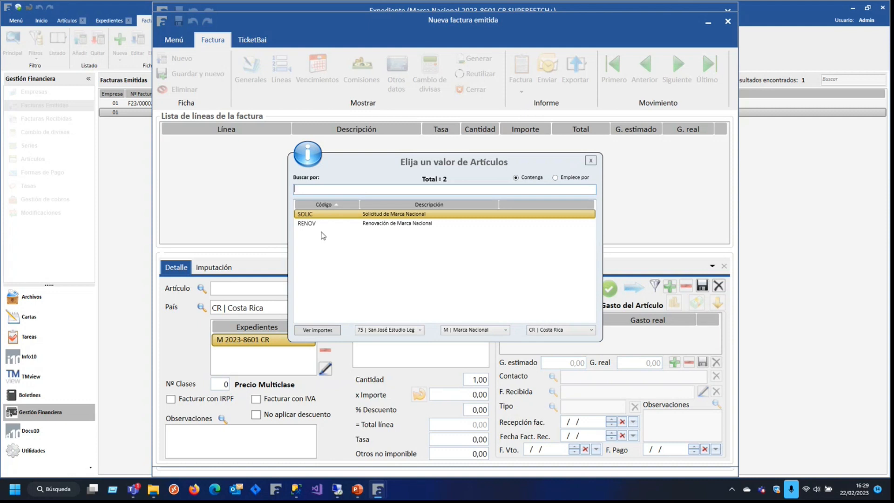
double_click(392, 215)
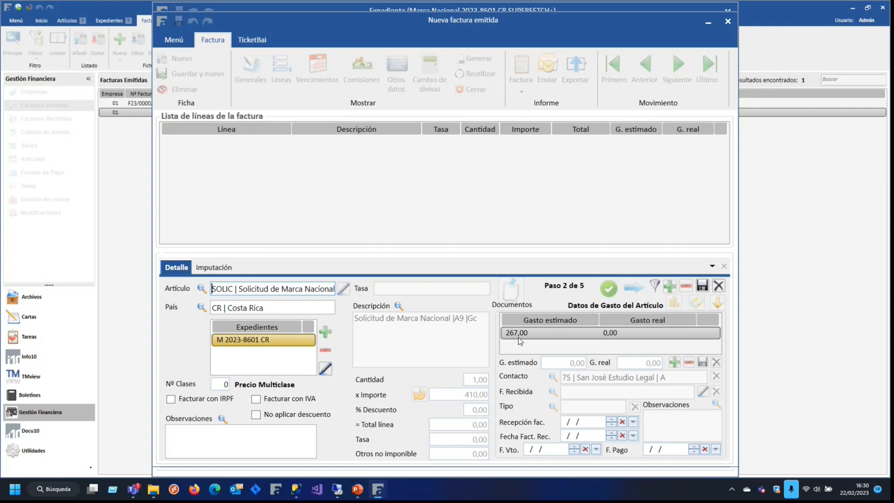
- Cancel the SOLIC line, leave the new invoice wizard without keeping the invoice, and close the case
click(720, 286)
click(638, 289)
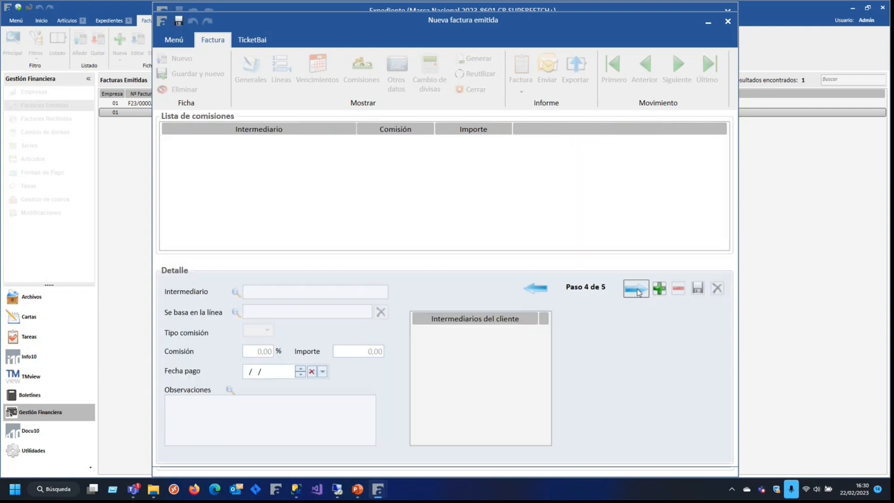
click(637, 290)
click(640, 232)
click(466, 261)
click(723, 24)
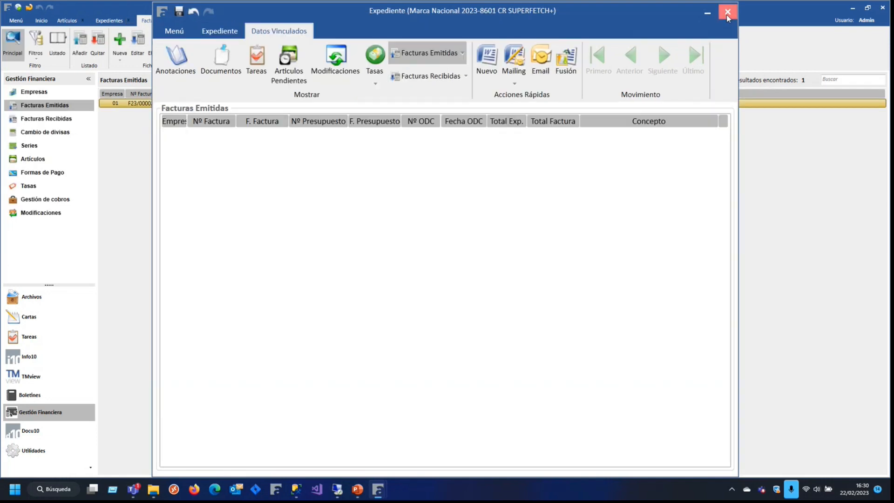
click(727, 15)
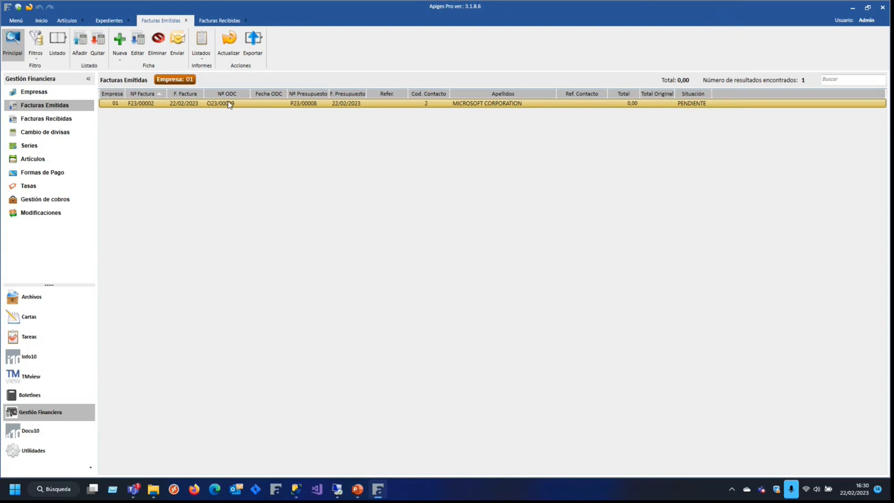
- Reopen trademark case 2023-8601, clear its assigned agent, and save the record
click(110, 21)
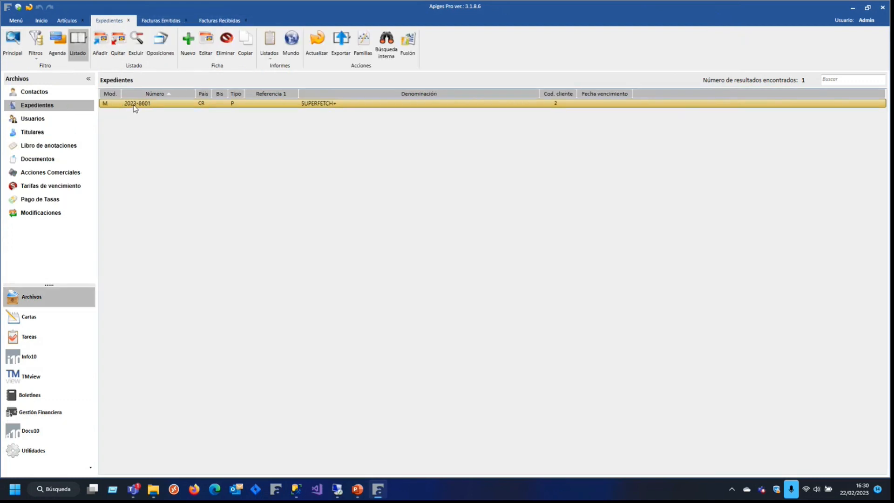
double_click(134, 104)
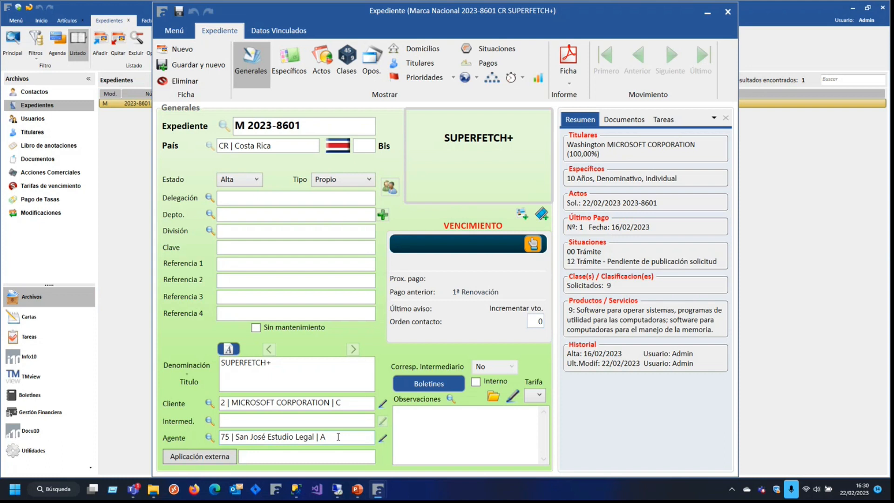
drag(338, 436, 195, 422)
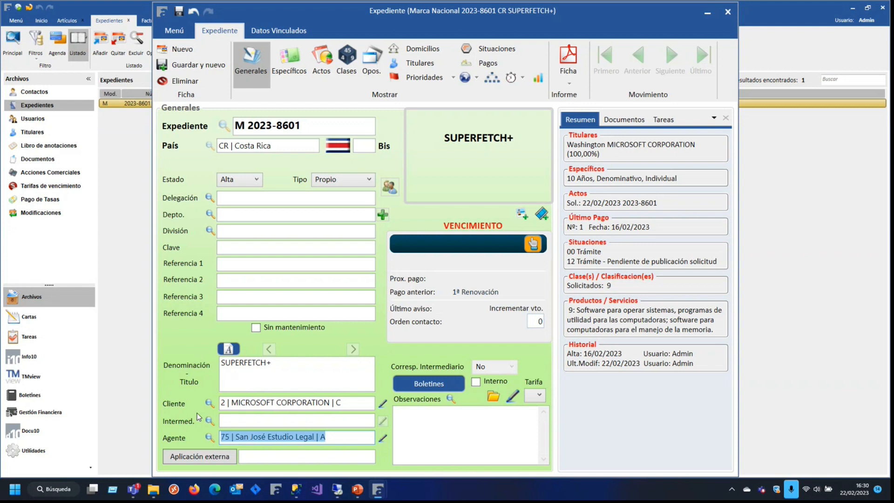
key(BackSpace)
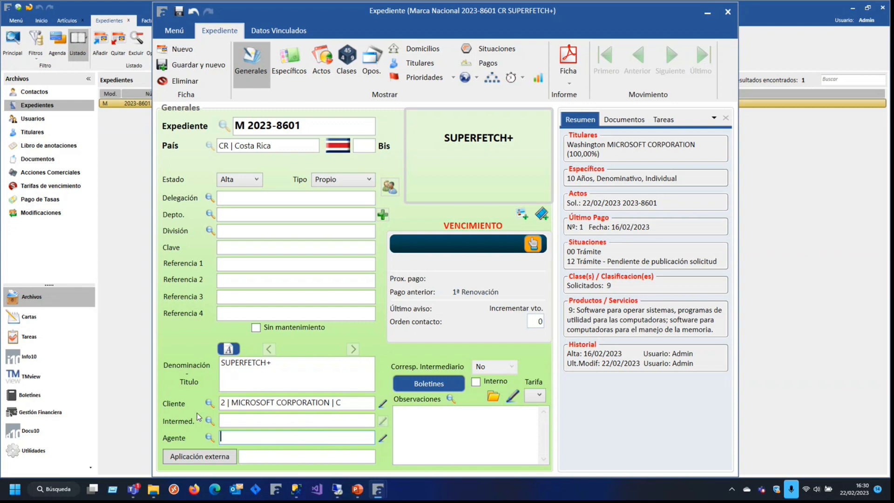
click(179, 11)
click(431, 262)
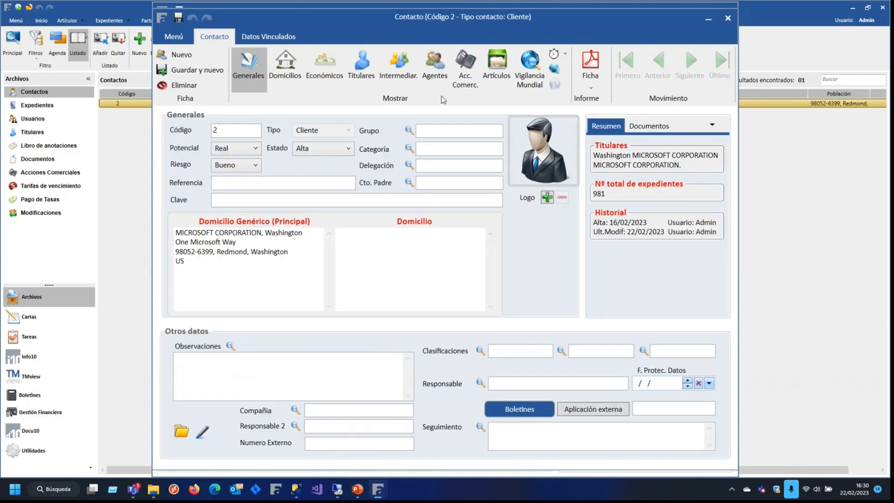
- Add agent 72 Veracruz & Asociados México Law Firm for country MX México to client contact 2 and save it
click(439, 81)
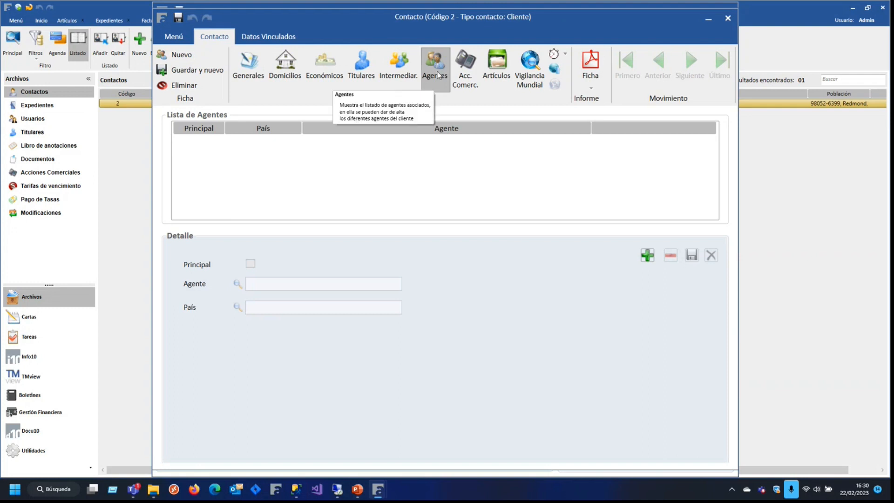
click(647, 255)
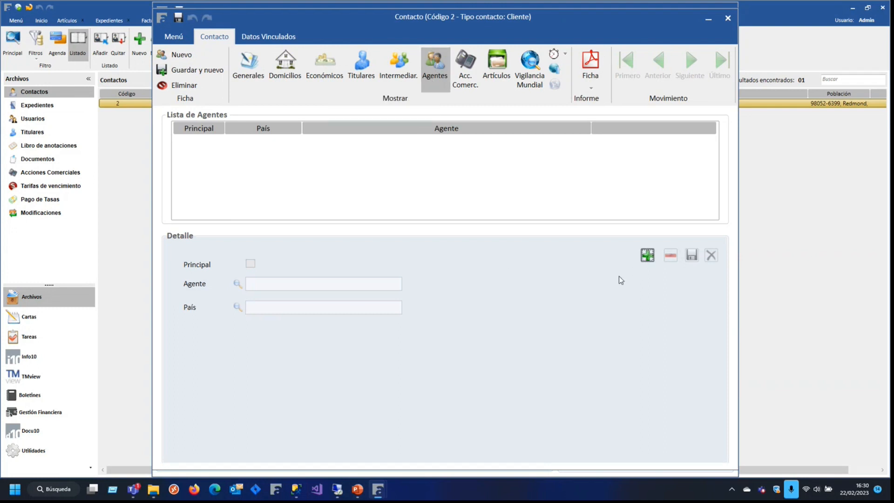
click(237, 283)
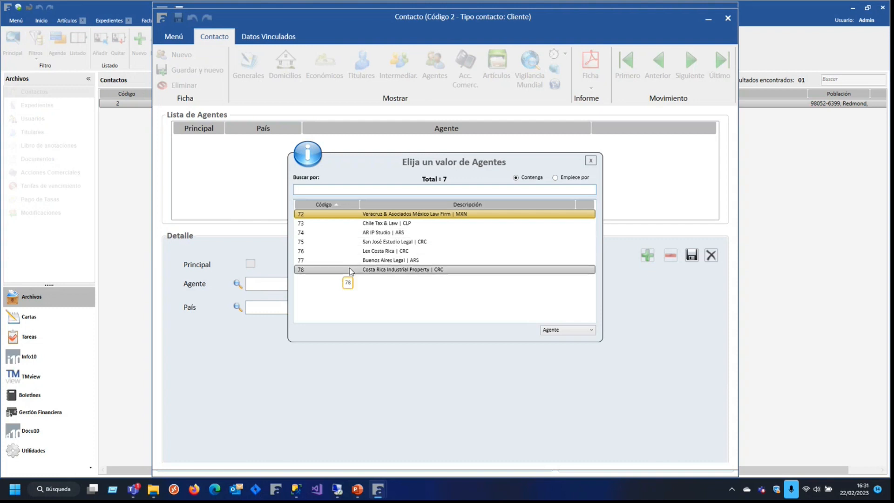
double_click(387, 214)
click(298, 309)
text(mx)
key(Return)
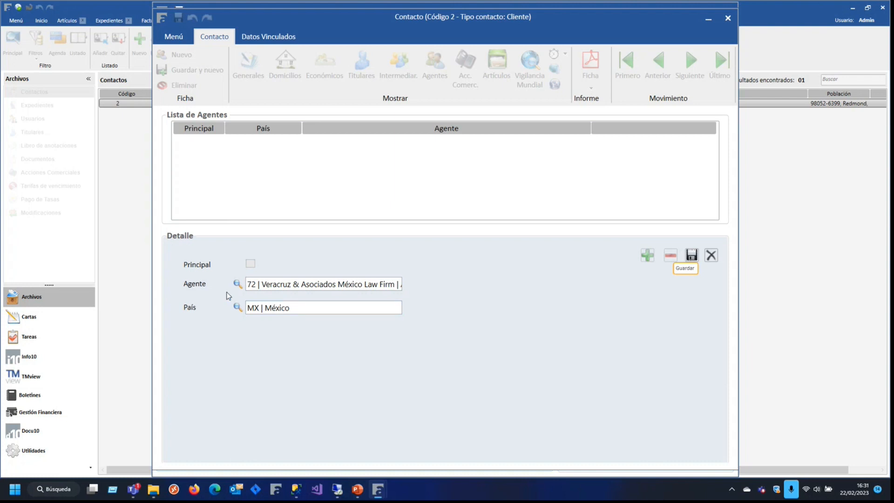
click(692, 255)
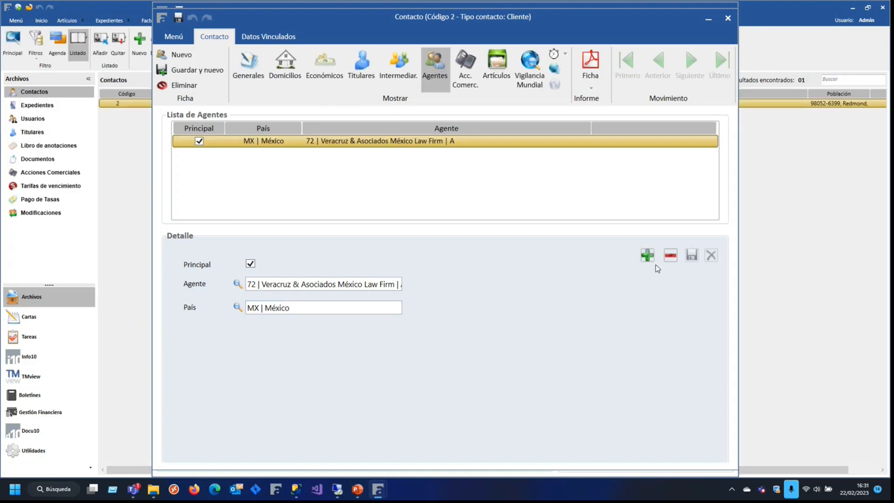
- Add agent 73 Chile Tax & Law for country CL Chile to the client's agent list and save it
click(648, 255)
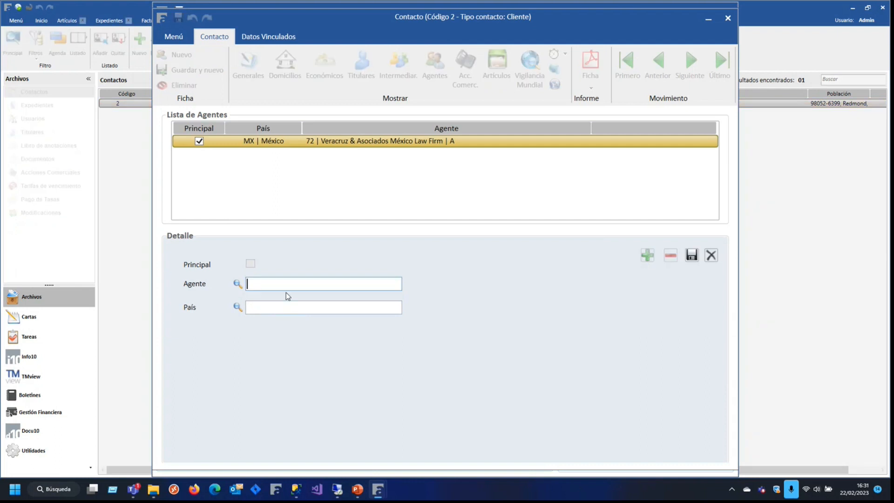
click(237, 284)
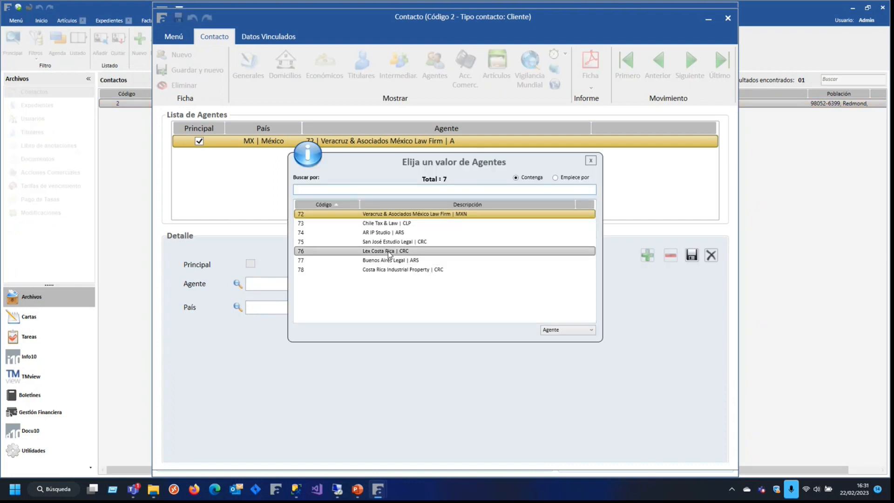
double_click(382, 224)
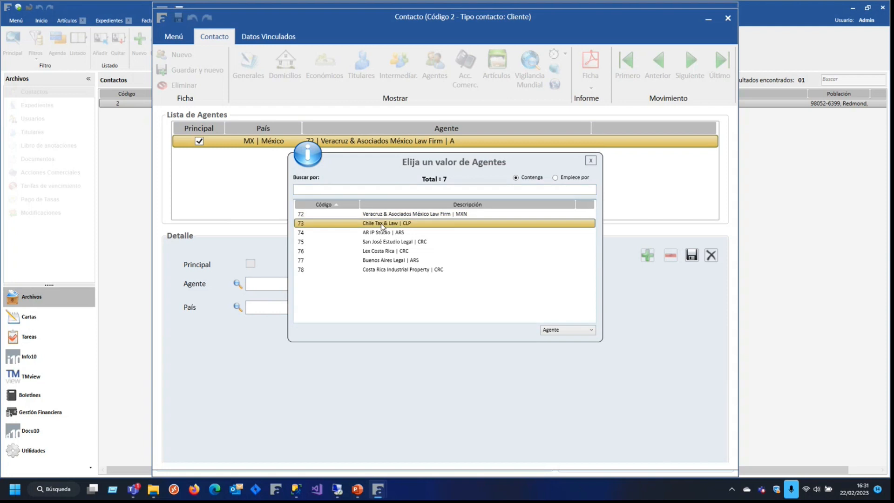
click(301, 305)
text(cl)
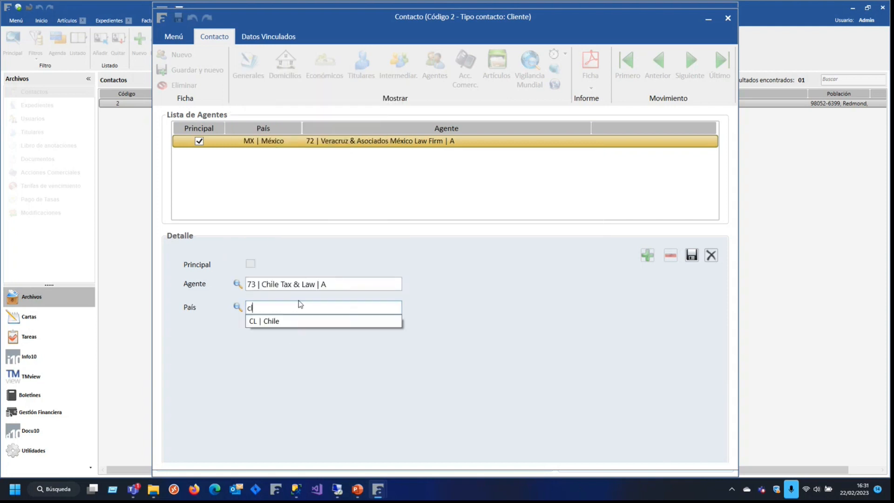
key(Return)
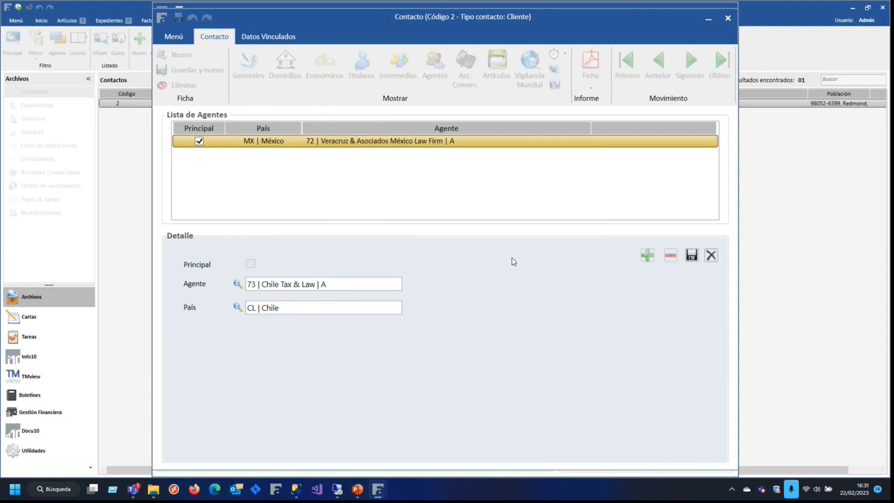
click(692, 255)
click(292, 138)
click(298, 156)
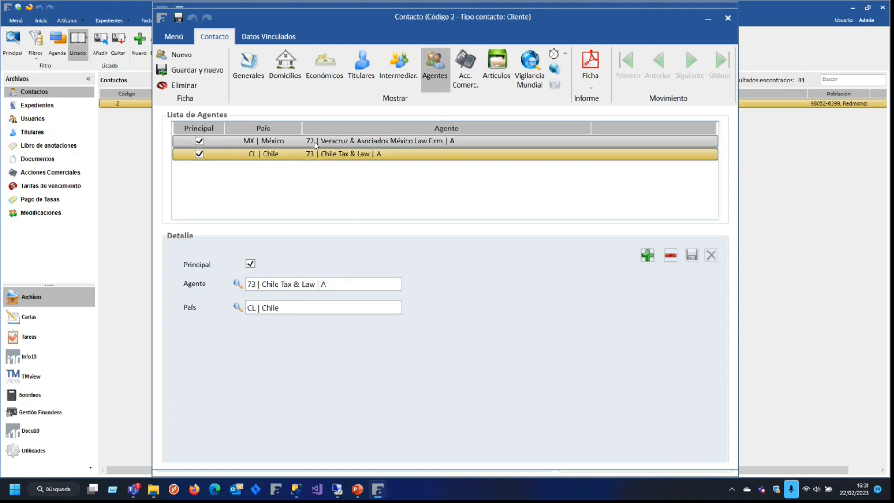
- Review the México and Chile entries in the client's agent list, and leave the contact record
click(302, 140)
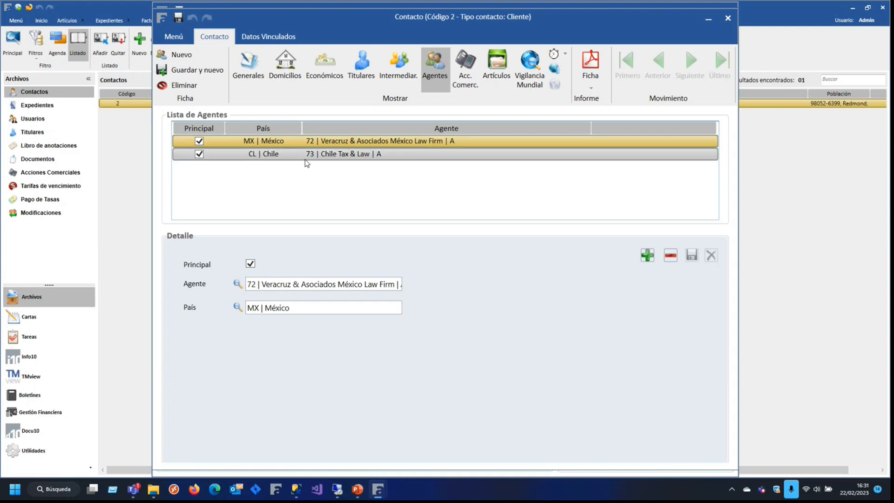
click(275, 157)
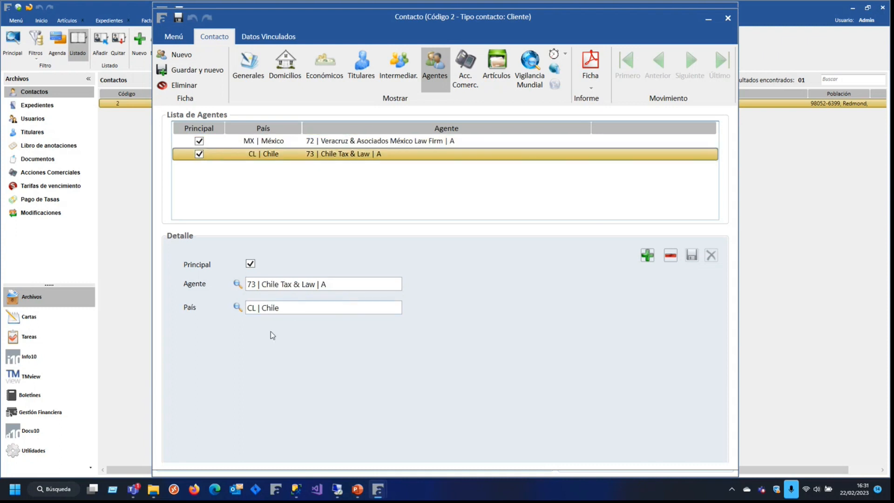
click(135, 301)
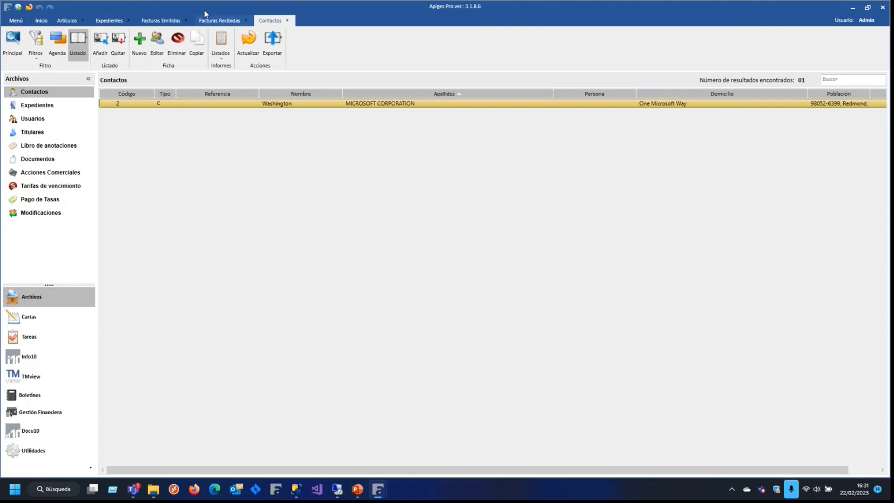
- Start a new case numbered M 20230222 for country MX México
click(111, 20)
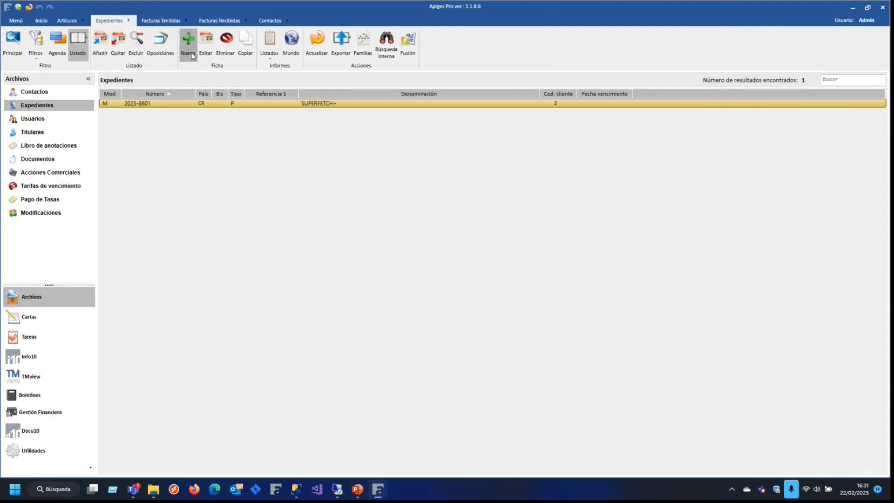
click(184, 27)
text(M )
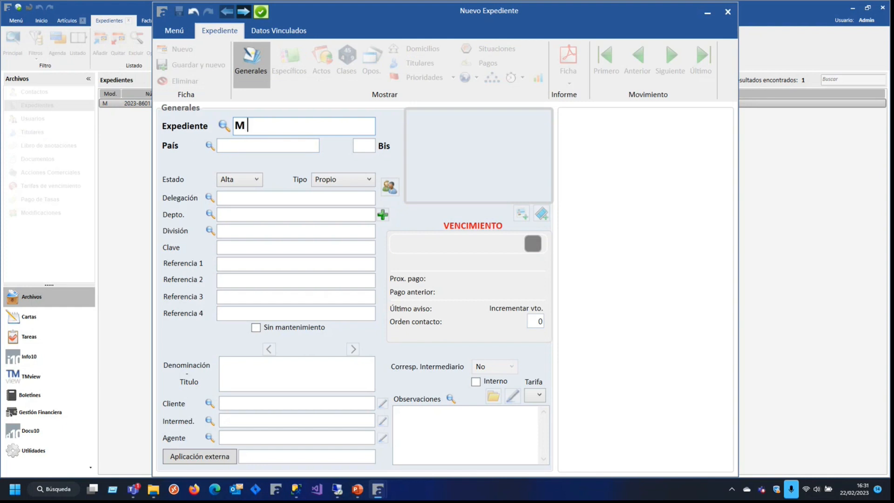
text(20230222)
key(Tab)
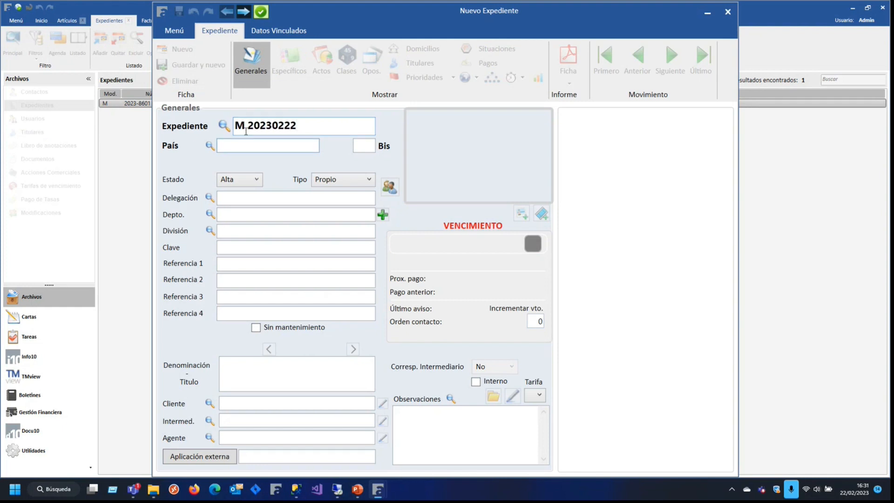
text(mx)
key(Tab)
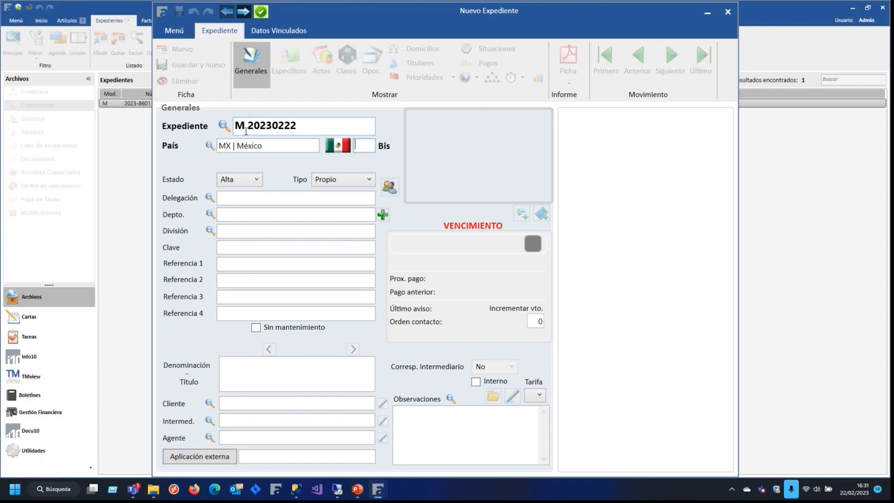
- Create the case with client 2 MICROSOFT CORPORATION, and assign MICROSOFT CORPORATION as its owner
click(260, 14)
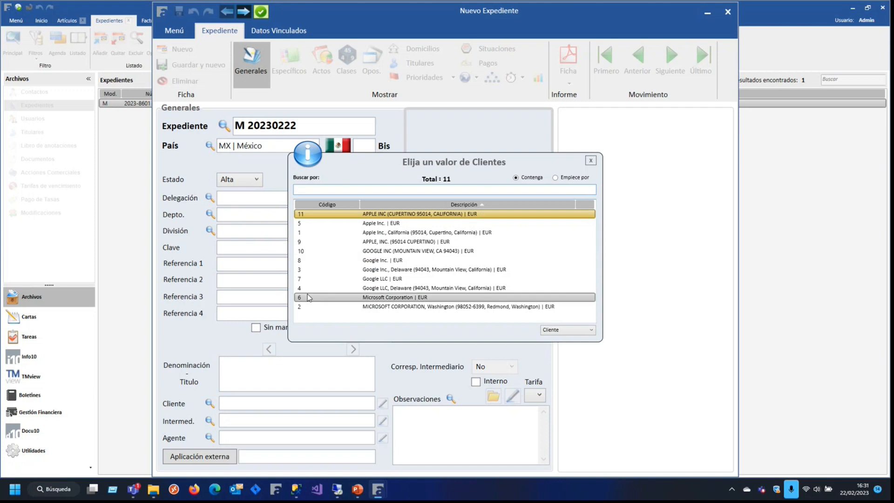
key(Escape)
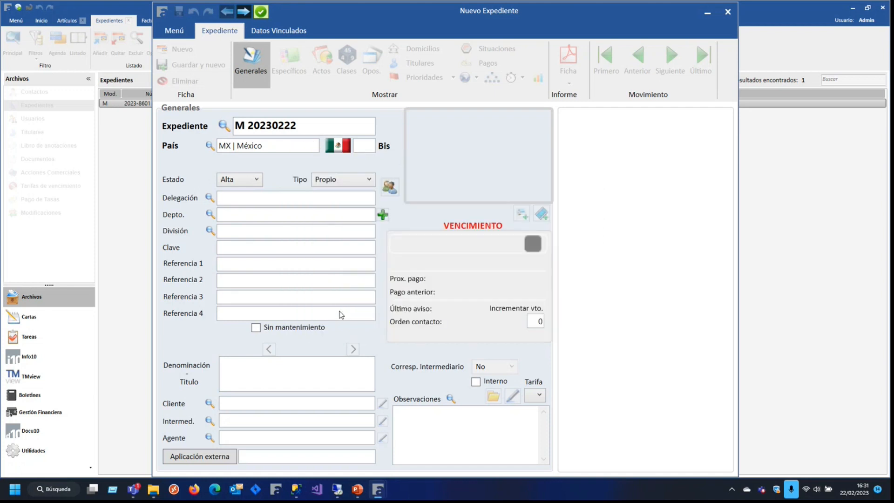
double_click(403, 199)
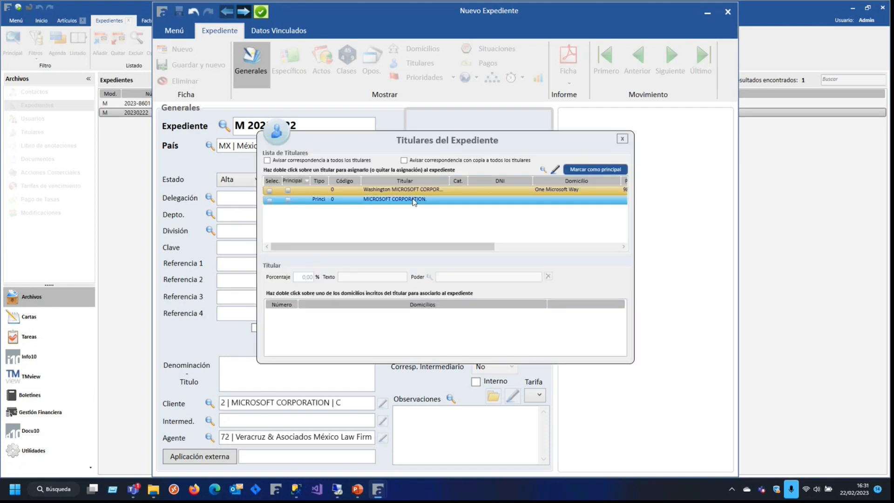
click(623, 139)
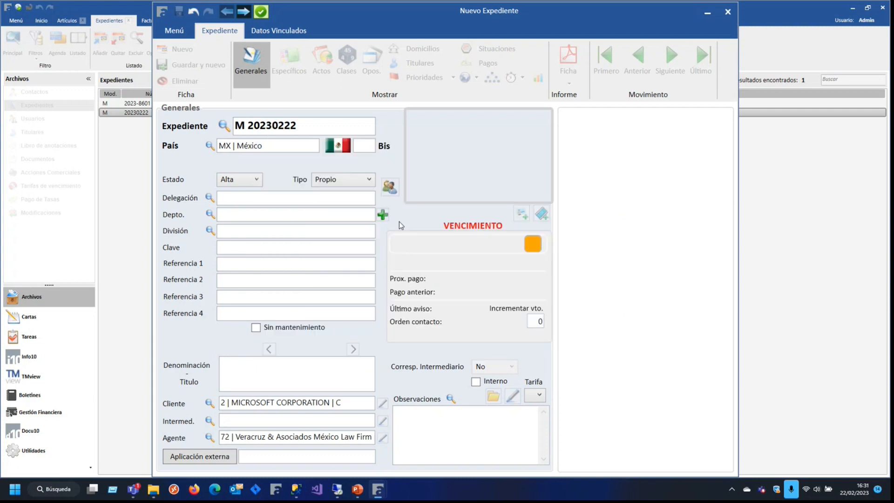
- Examine the client and the assigned agent on case 20230222
drag(274, 438, 190, 445)
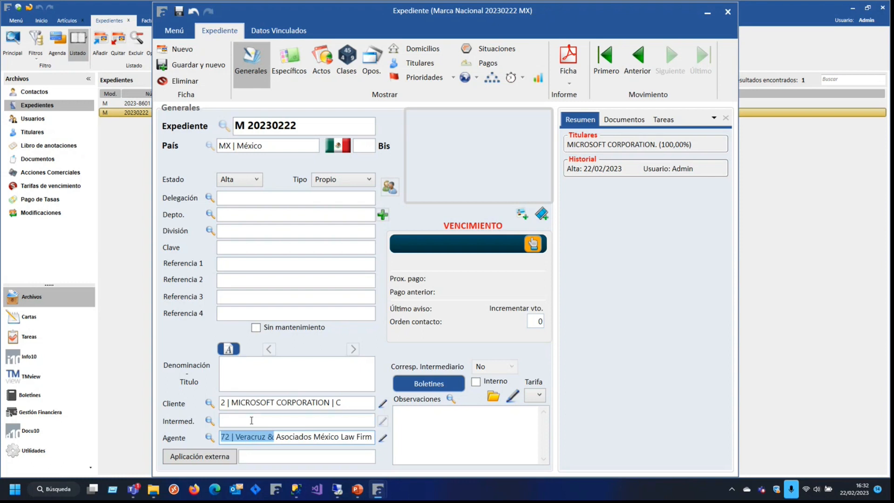
click(355, 401)
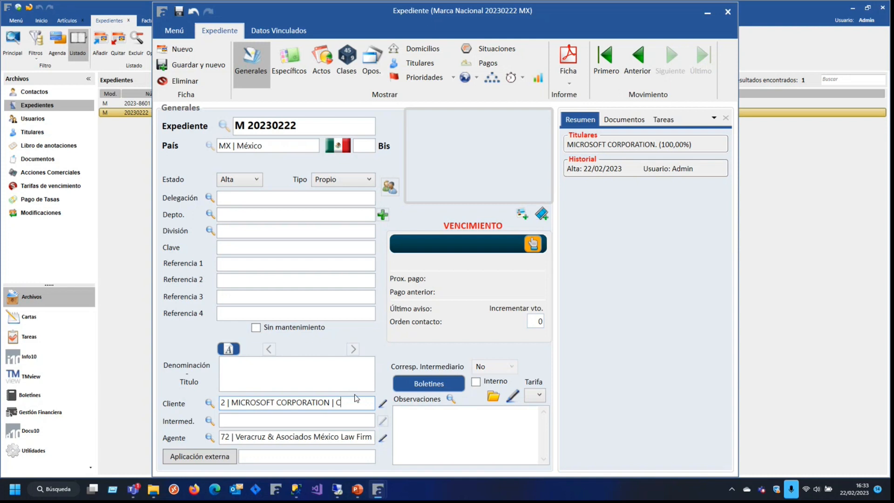
drag(350, 404, 206, 403)
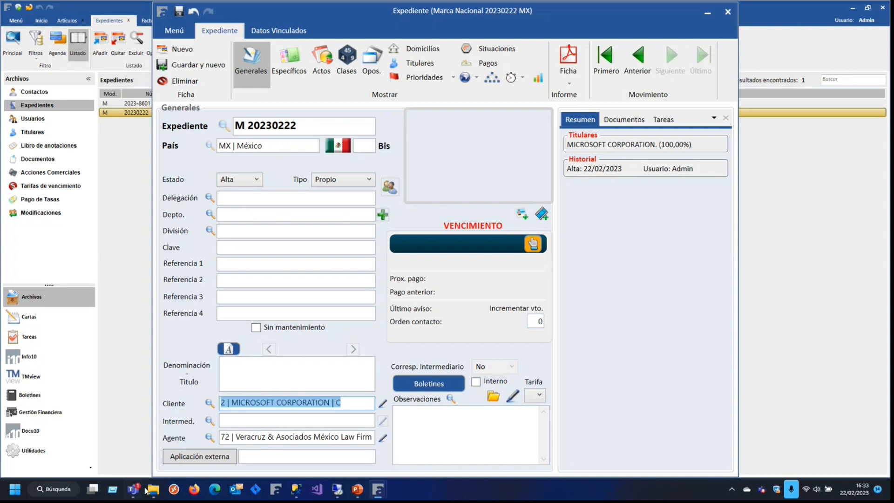
drag(356, 437, 382, 443)
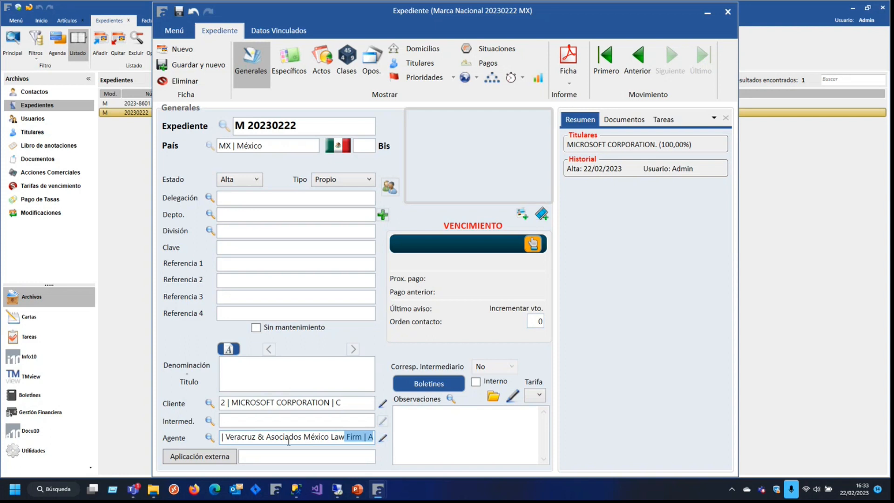
drag(288, 441, 201, 428)
click(334, 404)
drag(353, 406, 206, 407)
click(246, 403)
drag(359, 409, 185, 403)
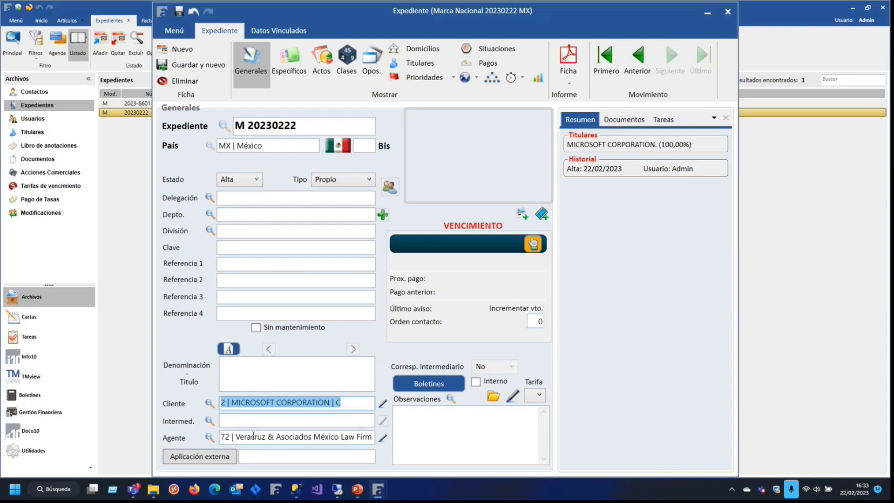
drag(357, 437, 206, 437)
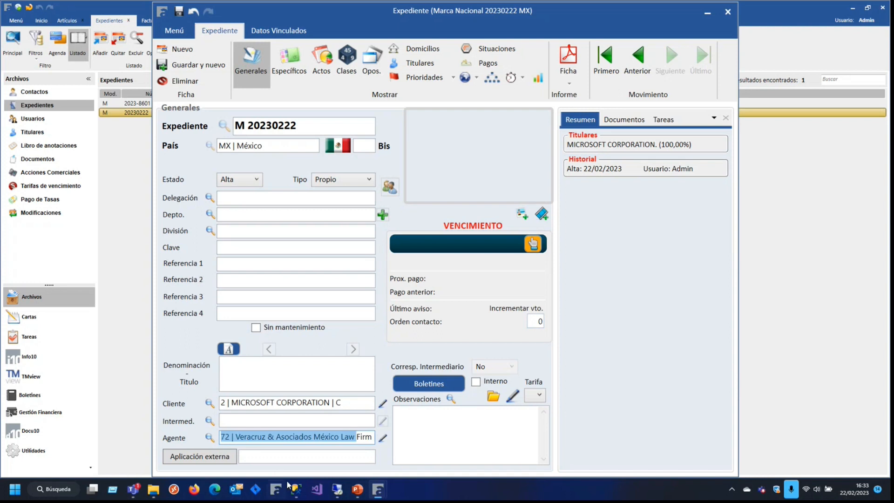
click(334, 438)
drag(349, 437, 360, 437)
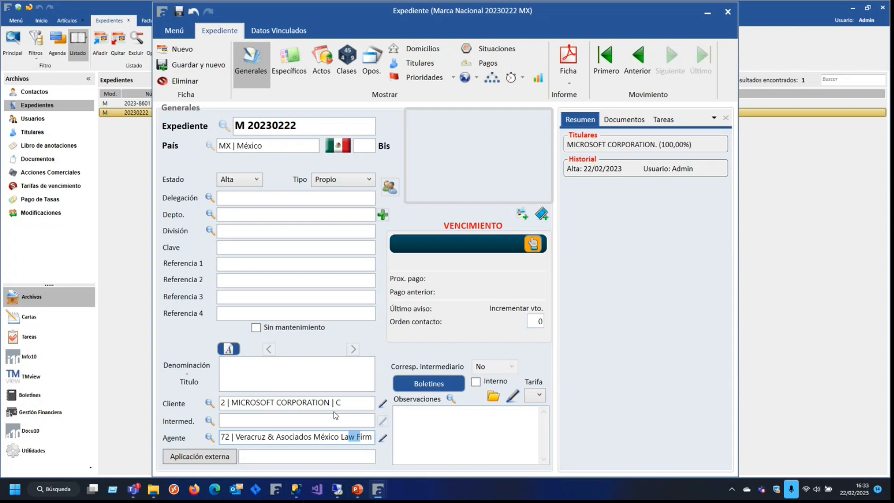
- Switch the client search to contacts of type Agente and choose 72 Veracruz & Asociados México Law Firm as the case's client
click(210, 403)
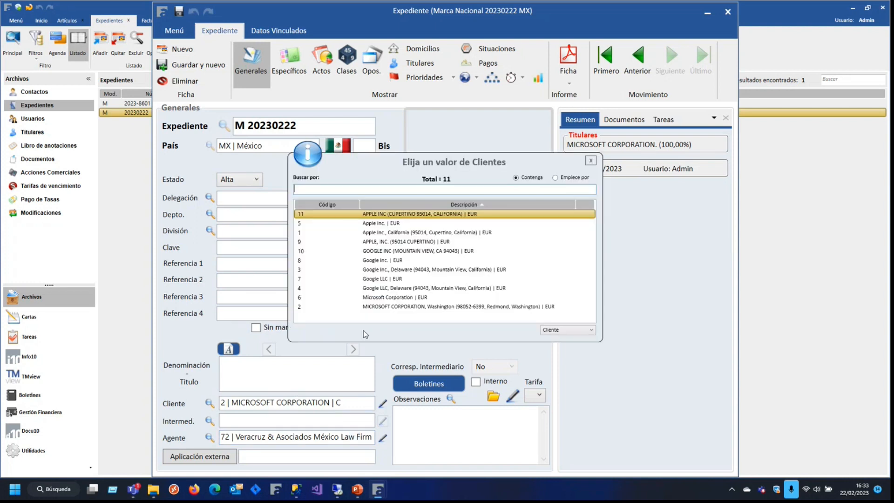
text(72)
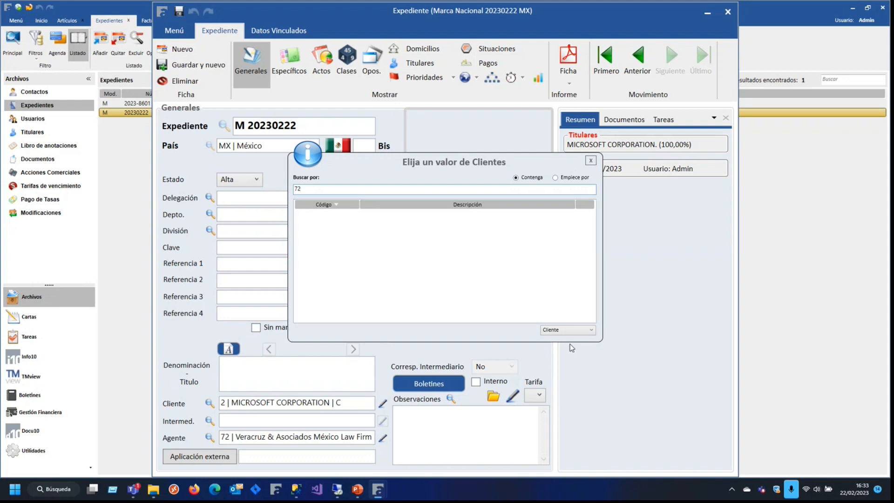
click(572, 330)
drag(593, 276, 594, 212)
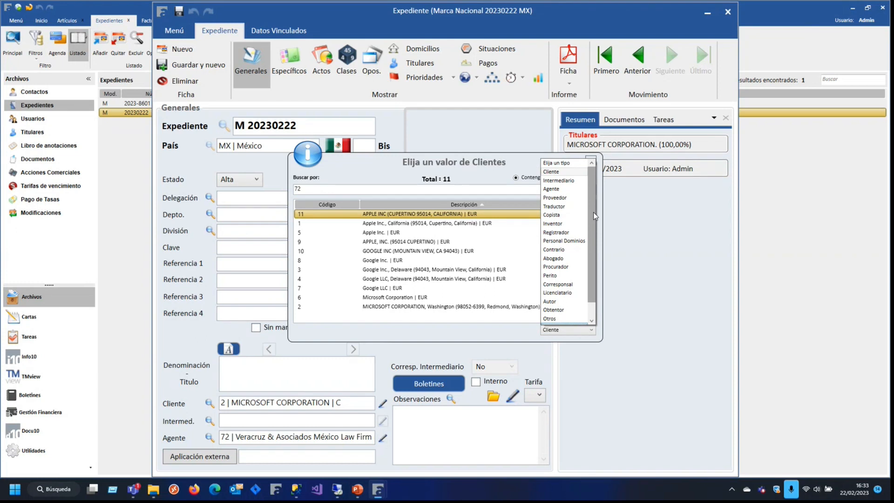
click(552, 188)
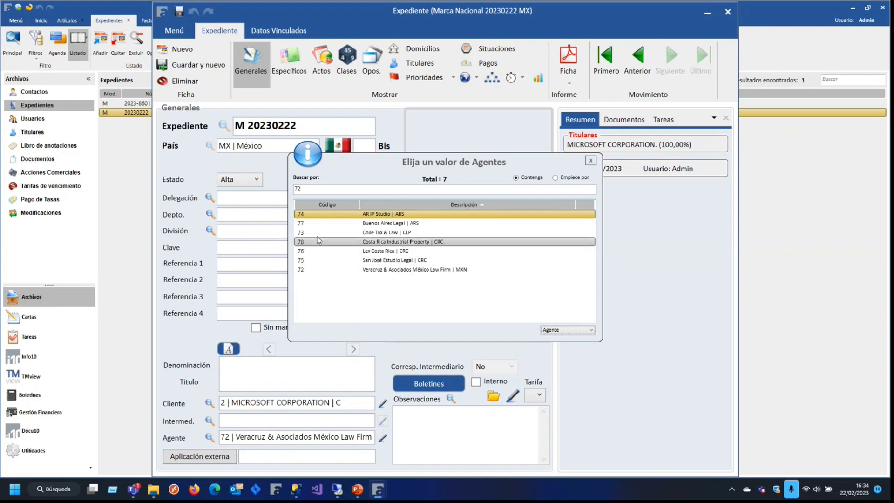
double_click(376, 271)
drag(293, 405, 425, 401)
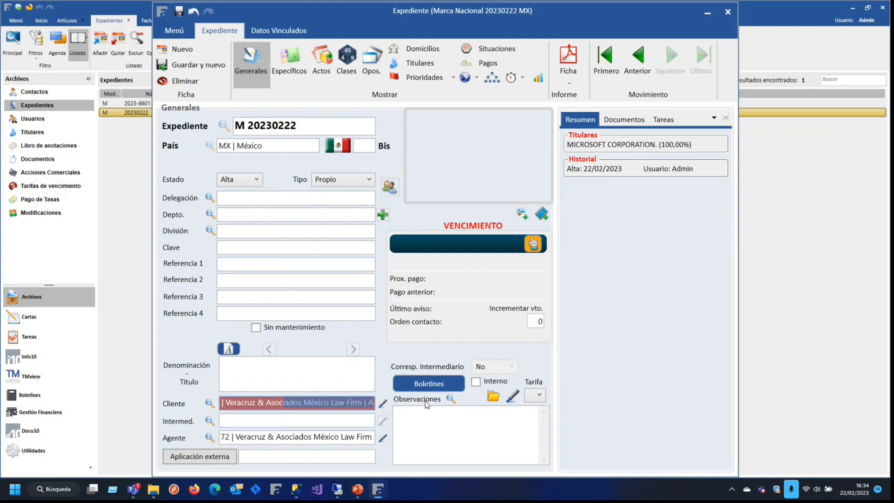
drag(261, 404, 160, 406)
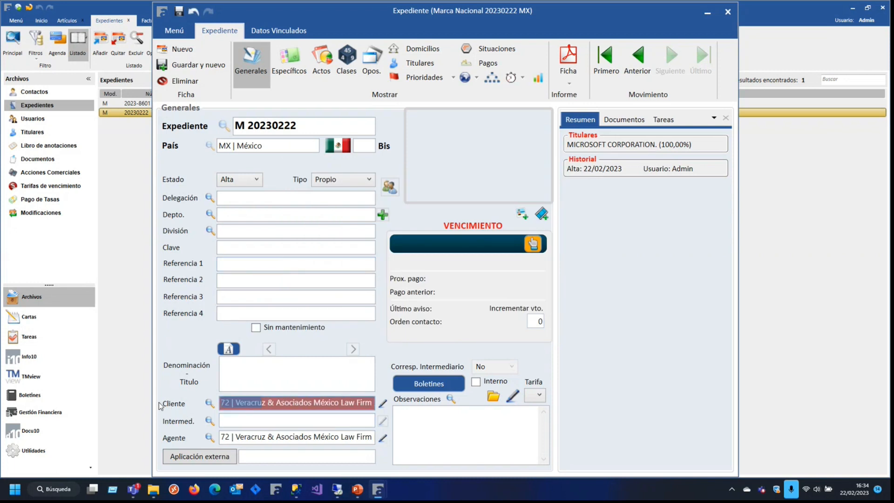
- Clear the case's agent, check the client and owner entries, and close the case without saving the changes
click(259, 434)
key(ctrl+a)
key(Delete)
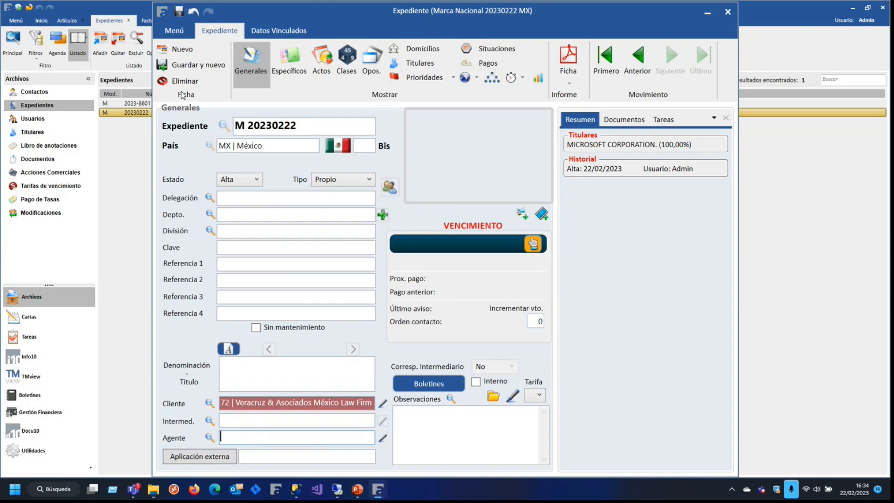
click(284, 406)
drag(311, 404, 181, 410)
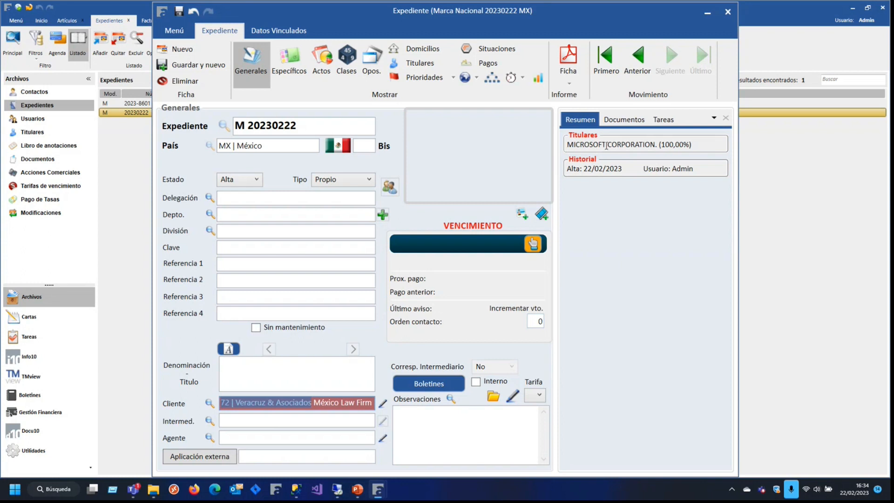
drag(657, 146, 561, 155)
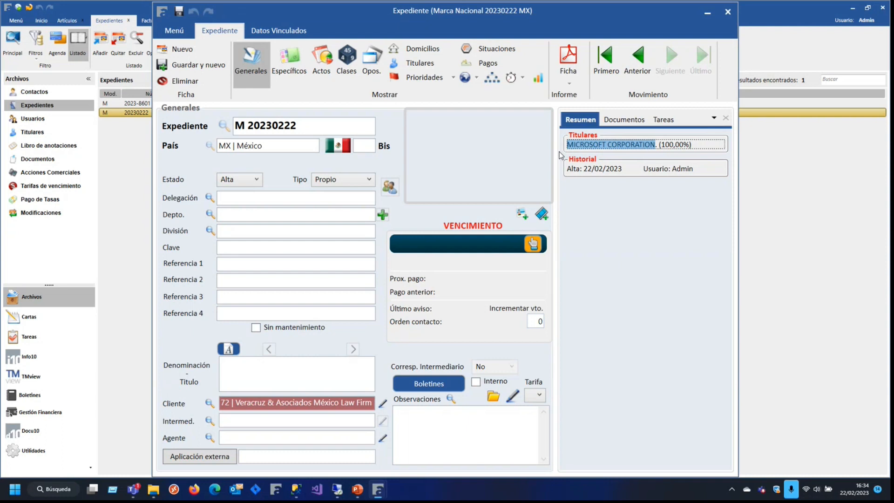
key(Escape)
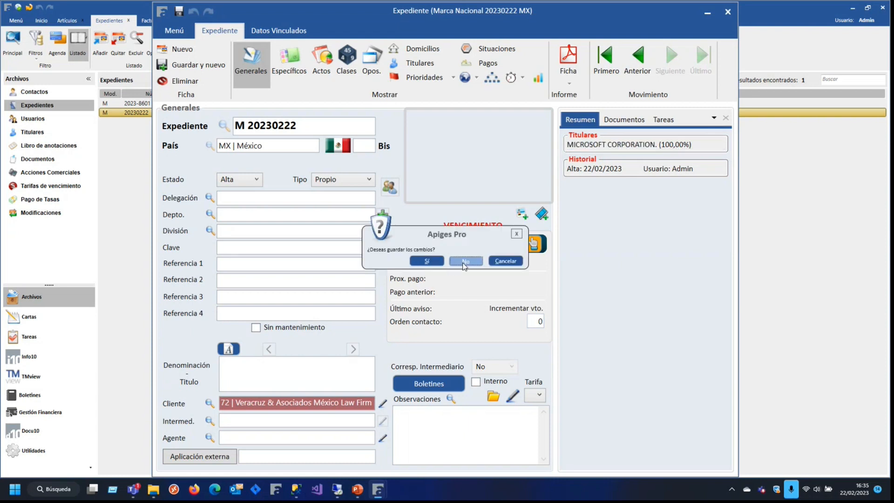
click(440, 262)
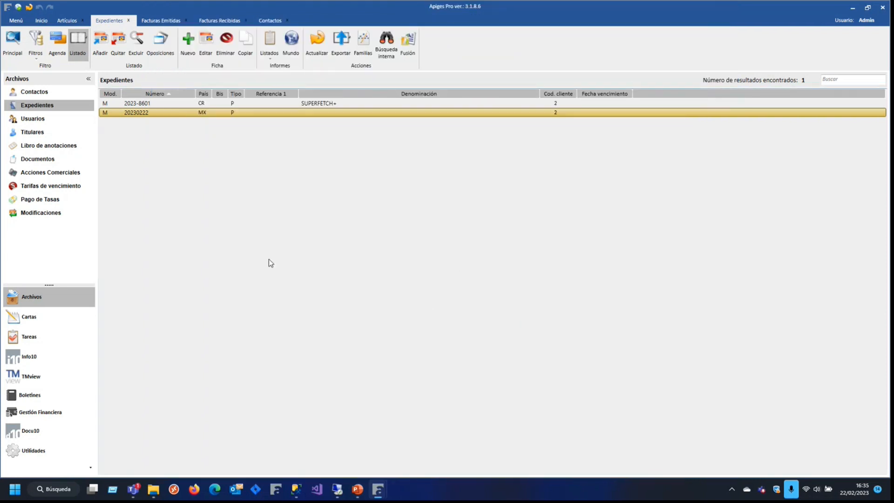
- Reopen client contact 2, review its agents for México and Chile, and close the contact
click(270, 21)
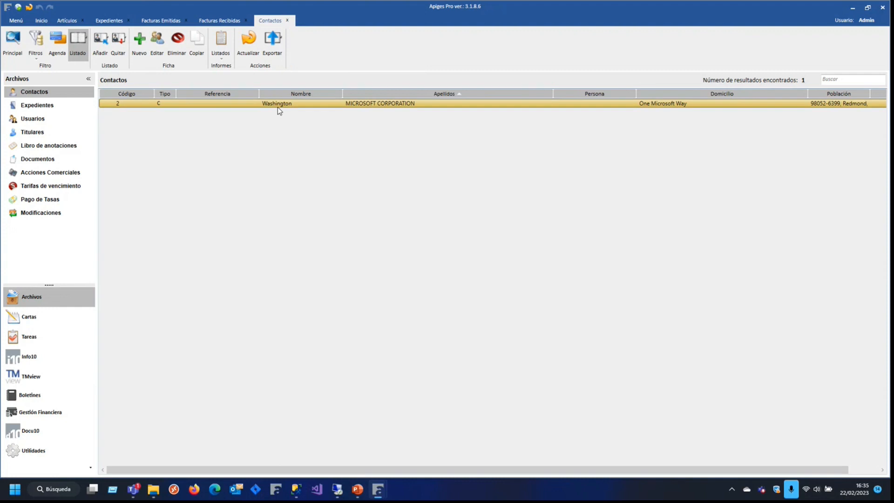
double_click(279, 111)
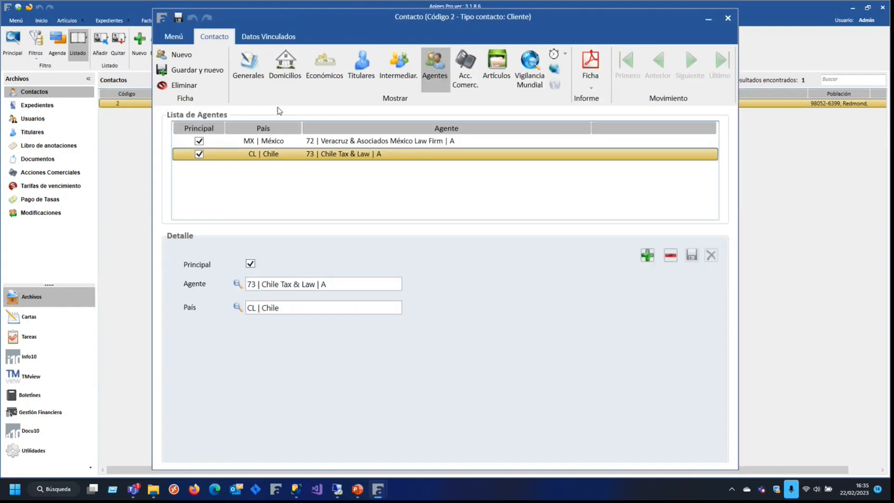
click(314, 140)
click(316, 155)
click(336, 139)
click(337, 156)
click(21, 447)
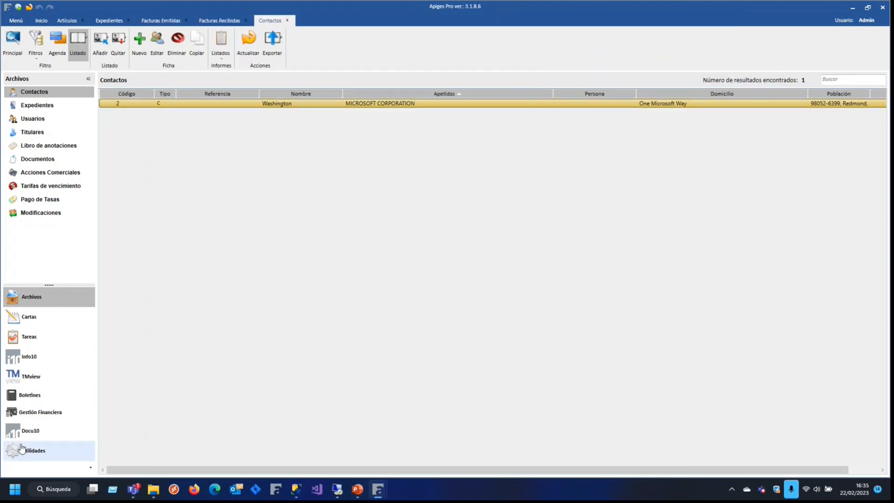
- Open the general Agentes table under Otras Tablas in the utilities
click(33, 457)
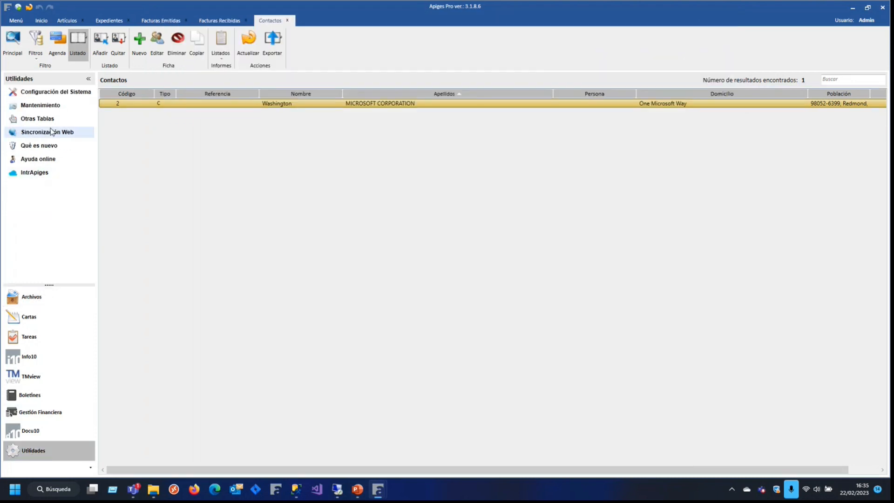
click(46, 119)
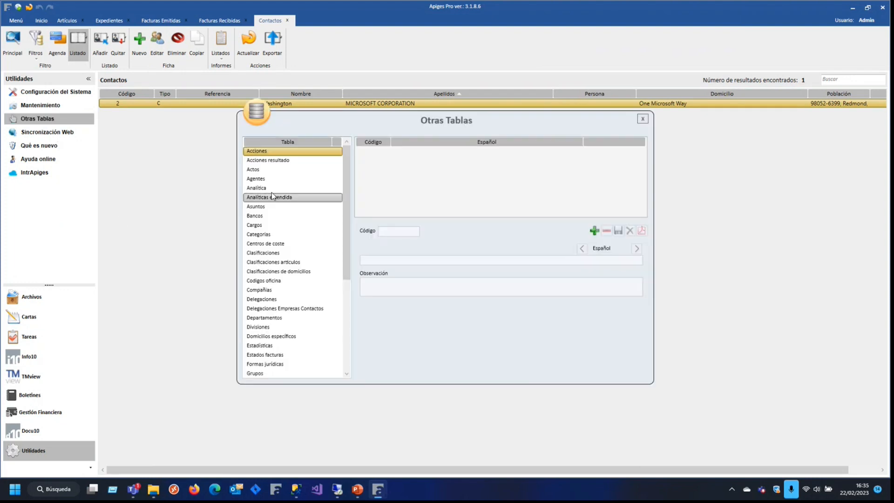
click(263, 179)
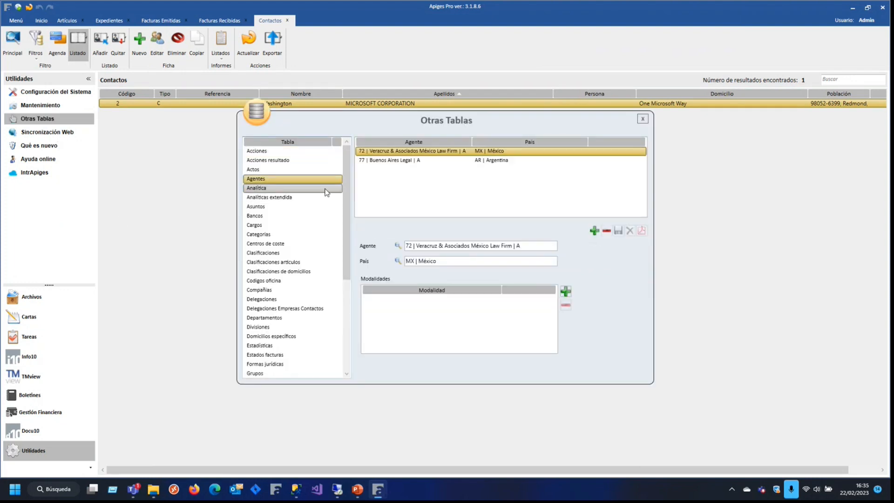
- Assign the modality M | Marca Nacional to the general agent 77 Buenos Aires Legal for Argentina and save the record
click(401, 161)
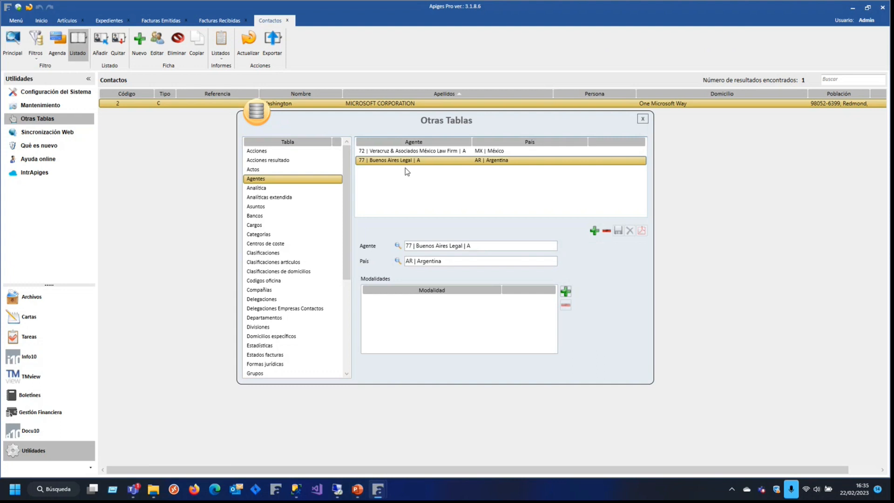
click(447, 261)
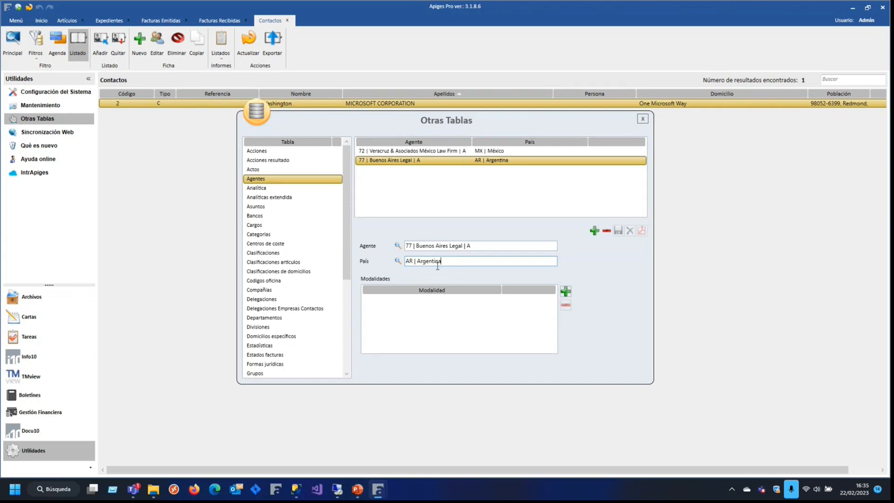
click(486, 245)
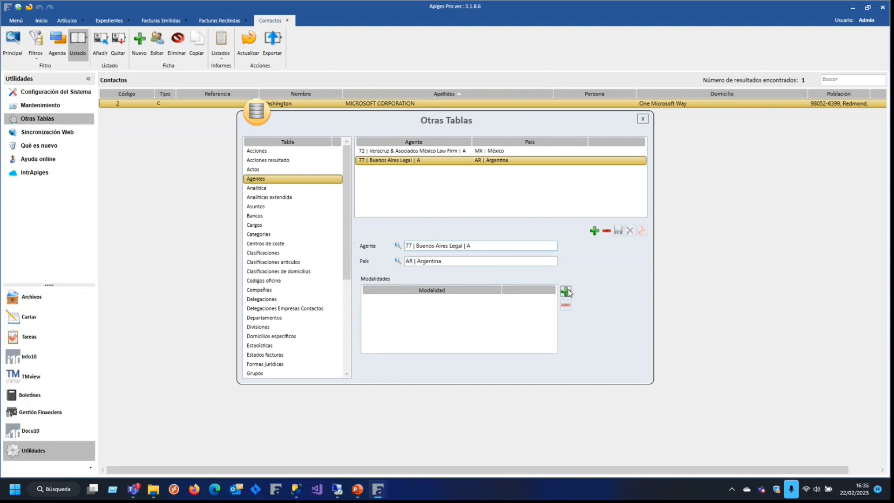
click(566, 291)
text(m)
double_click(337, 214)
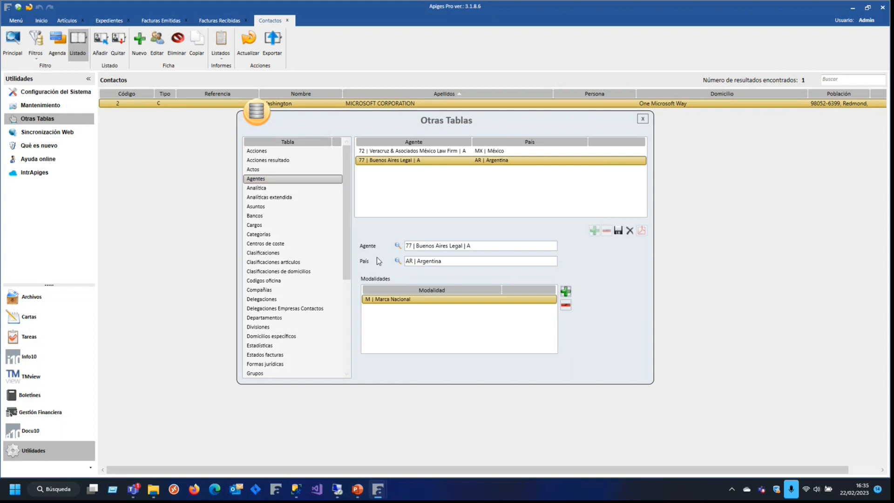
click(618, 230)
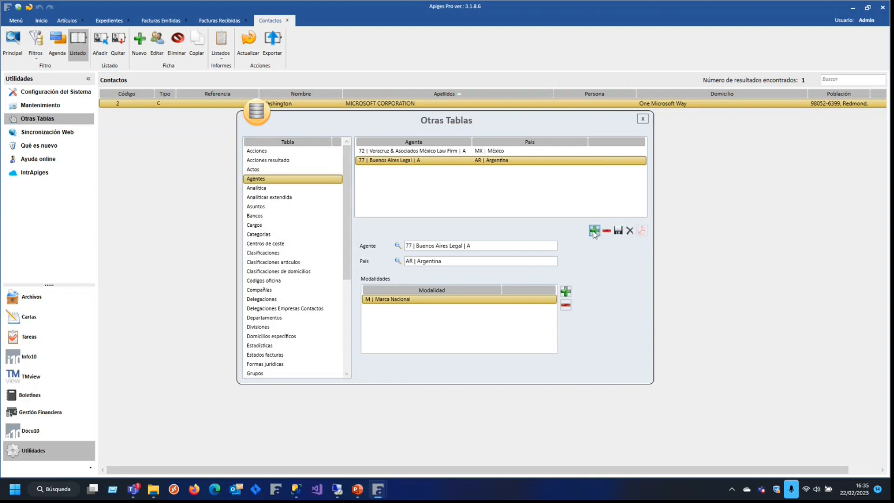
- Add 74 AR IP Studio as general agent for AR | Argentina with modality P | Patente Nacional and save it
click(594, 231)
click(397, 261)
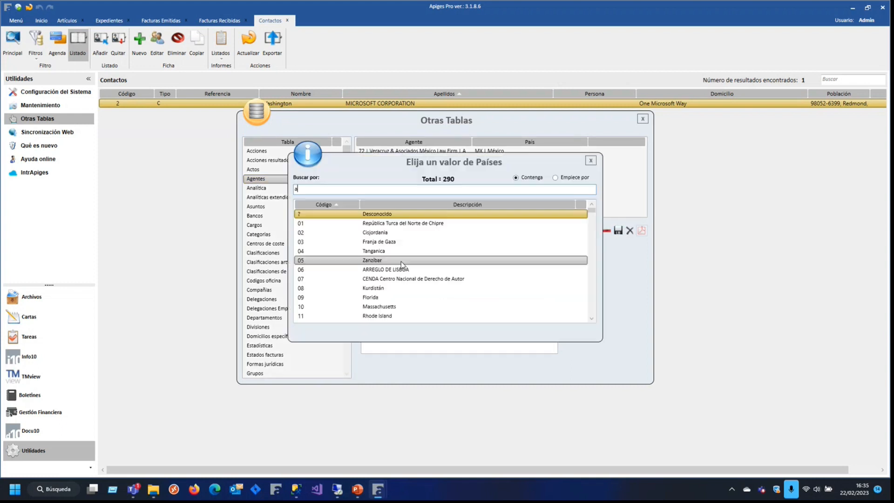
text(ar)
double_click(355, 217)
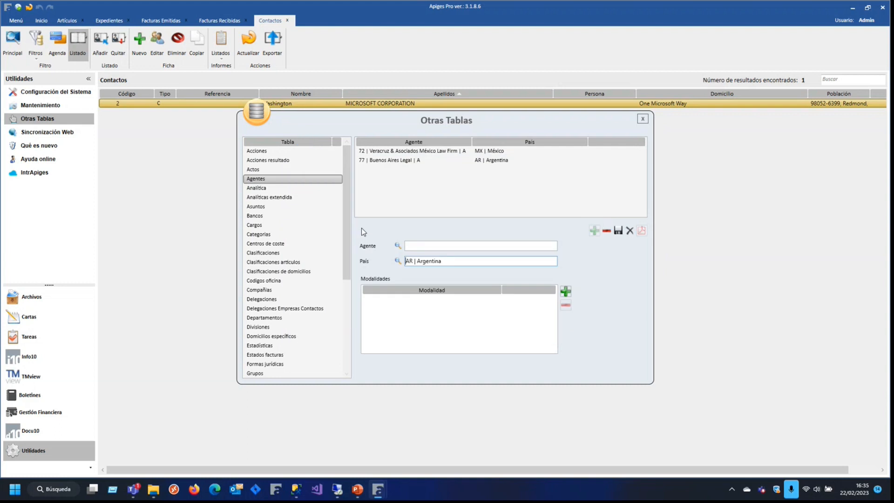
click(398, 245)
double_click(383, 242)
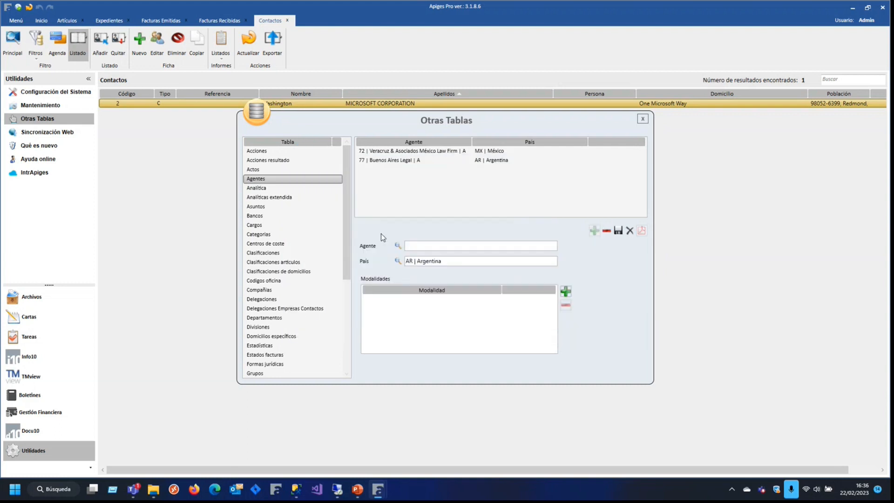
click(566, 294)
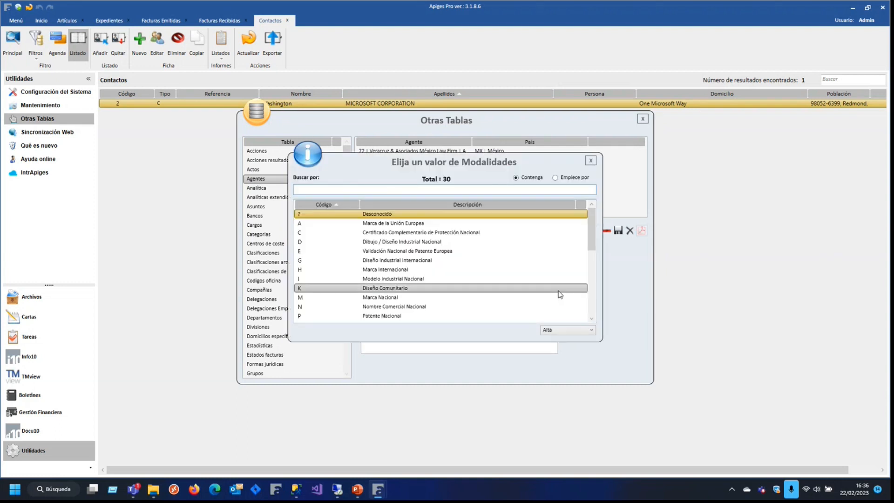
text(p)
double_click(350, 217)
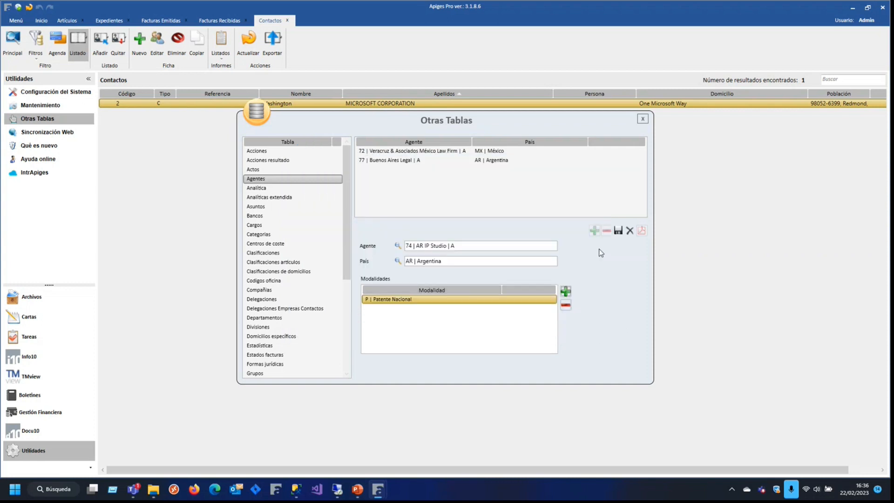
click(618, 230)
- Compare the modalities of the two Argentina agents, 77 Buenos Aires Legal and 74 AR IP Studio, and close the tables window
click(395, 162)
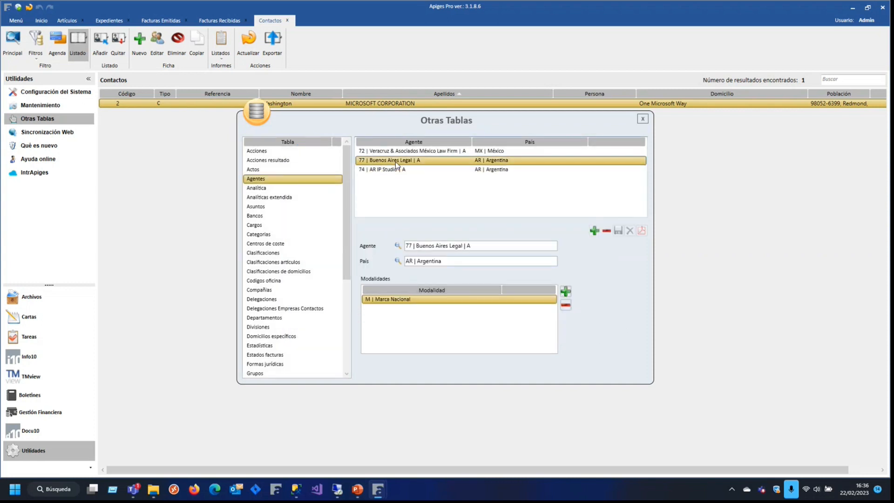
click(398, 174)
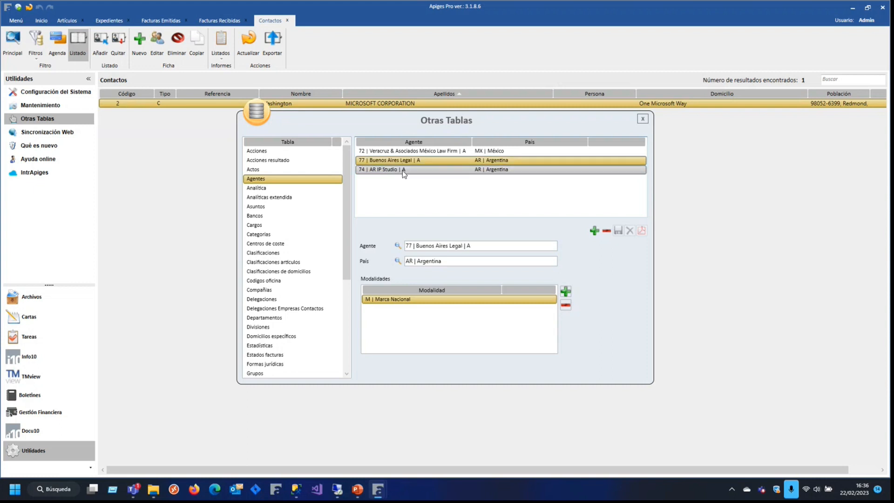
click(401, 161)
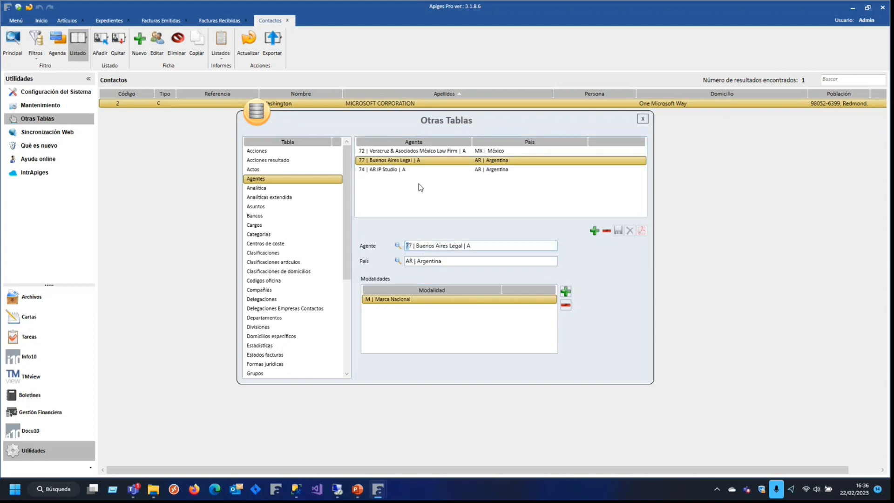
click(383, 170)
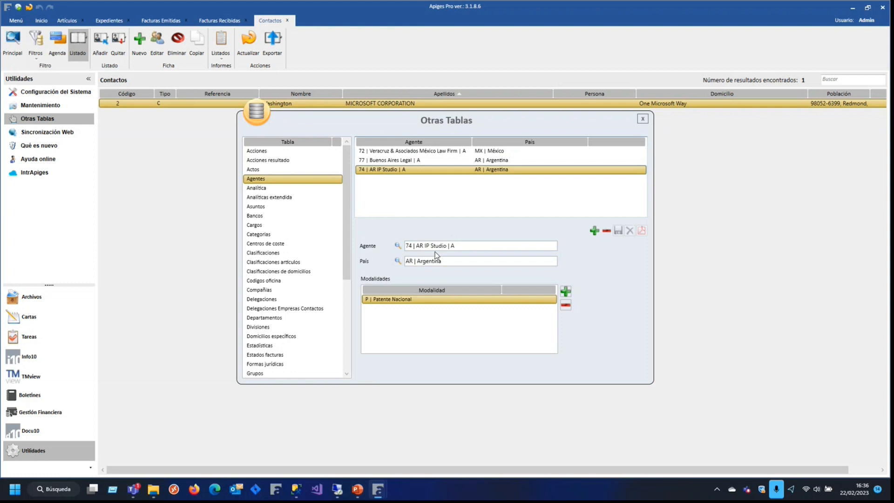
click(450, 262)
drag(467, 246, 406, 247)
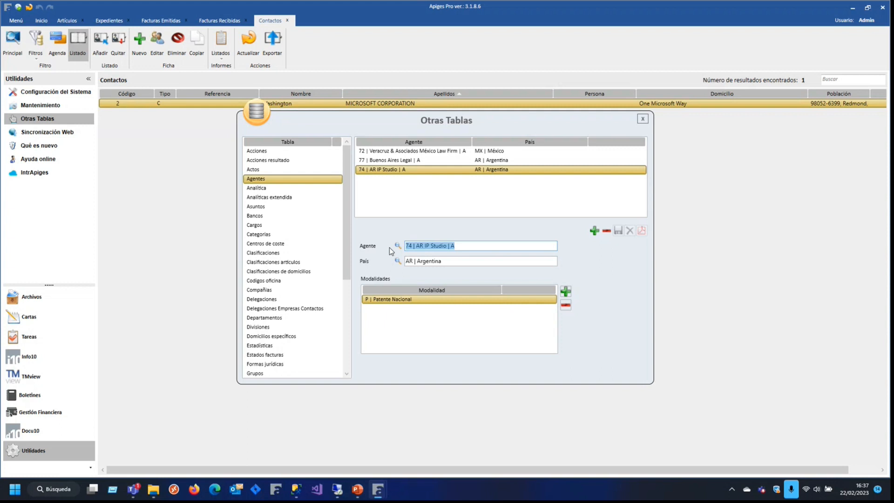
click(642, 118)
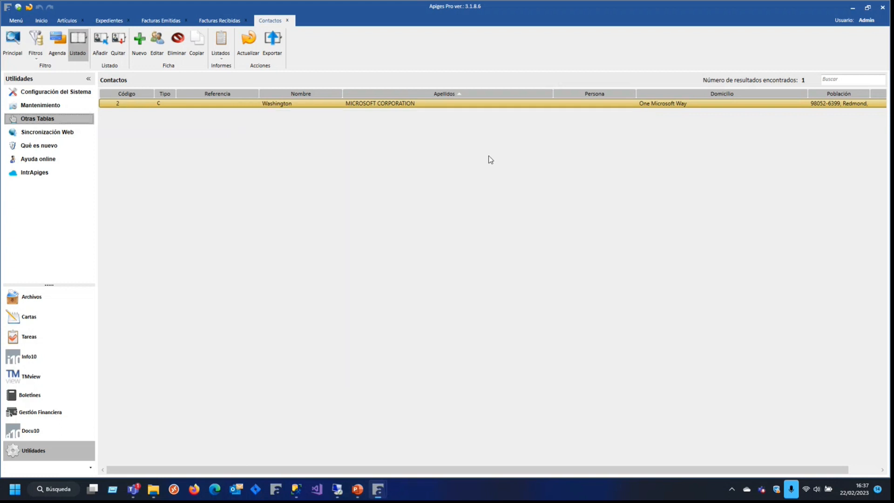
- Reopen the general Agentes table, review the agents for Argentina and México, and close the tables window
click(47, 120)
click(261, 178)
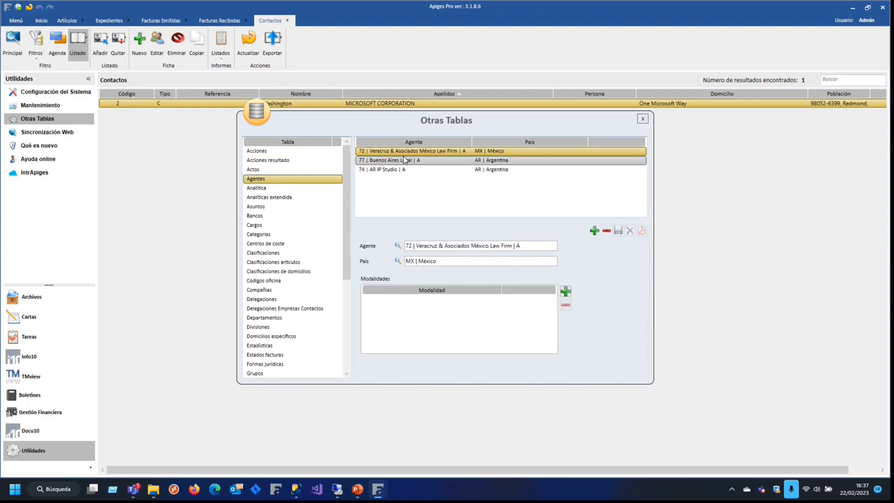
click(418, 162)
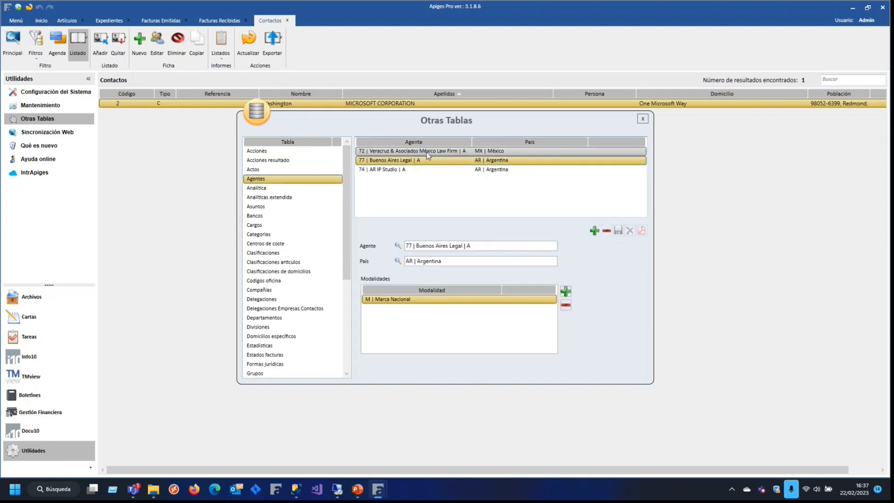
click(427, 152)
drag(536, 245, 373, 244)
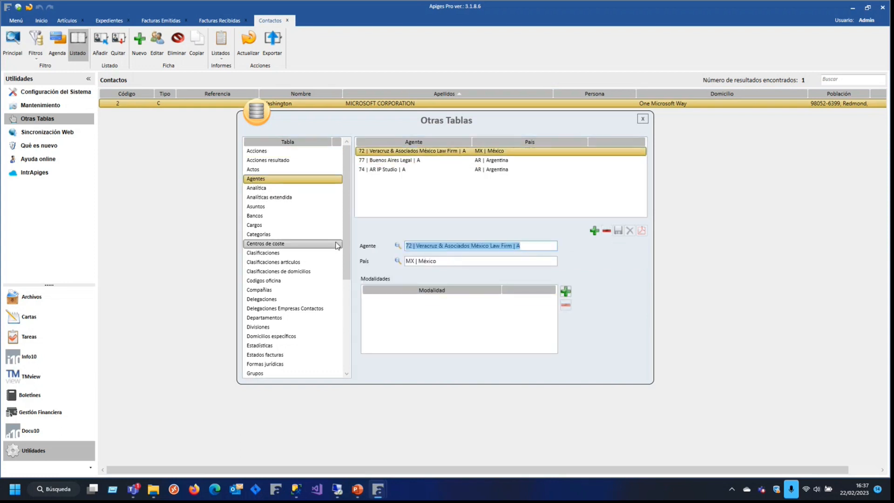
key(Escape)
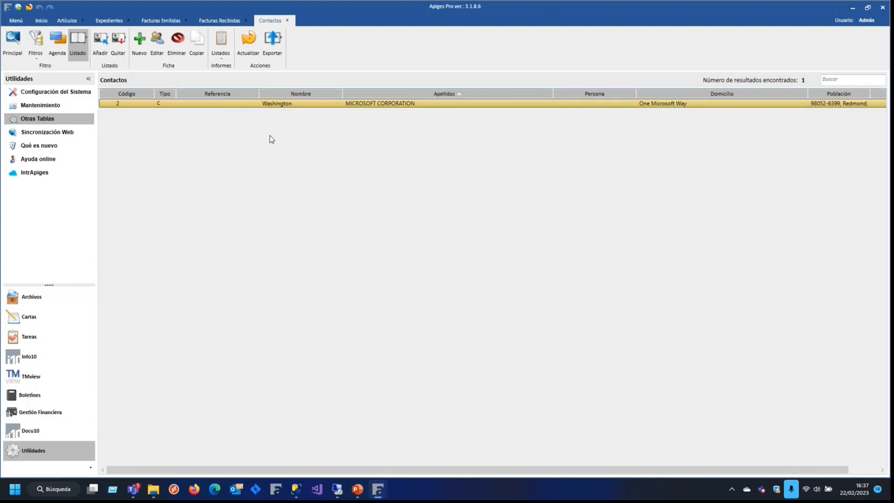
- Open the agents of the MICROSOFT CORPORATION contact, review the México and Chile entries, and close the contact
double_click(279, 103)
click(434, 70)
click(339, 152)
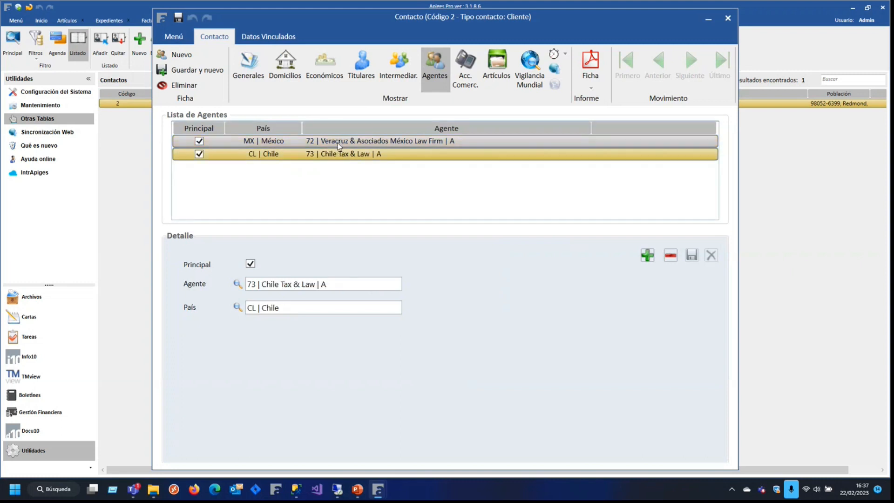
click(339, 142)
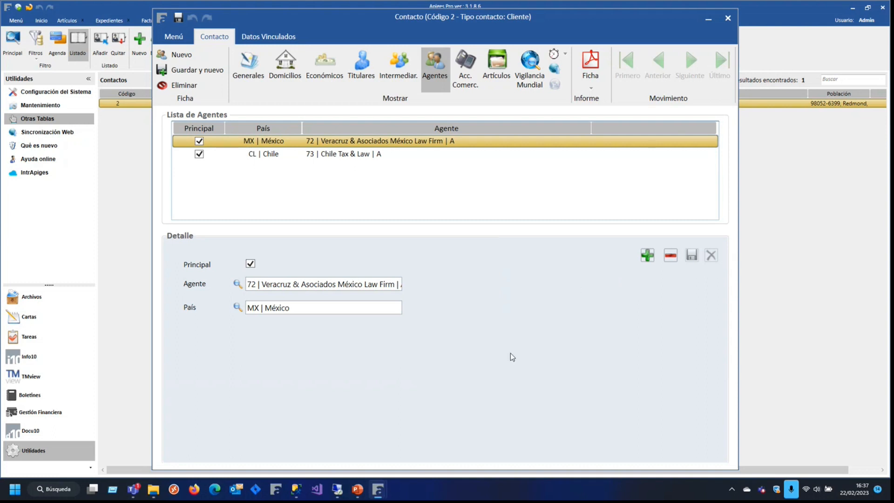
key(Escape)
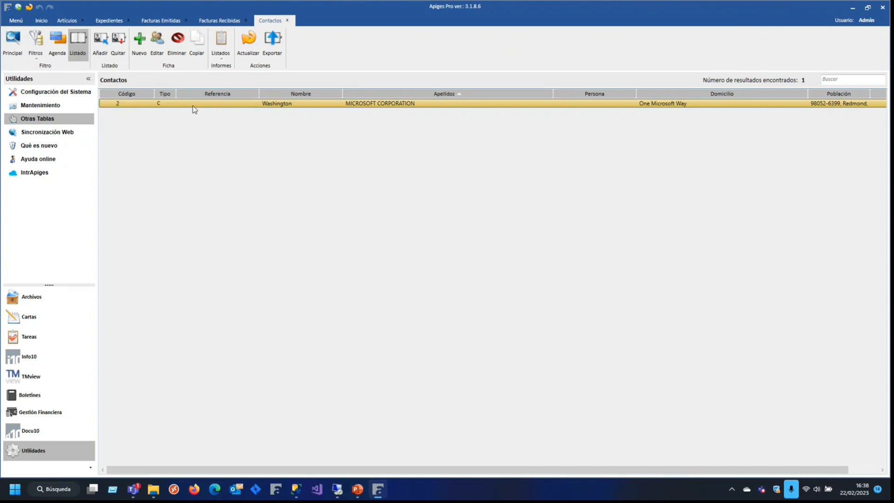
- Check the general data of client contact 2 and the estimated agent expenses of article SOLIC, closing both records
double_click(206, 105)
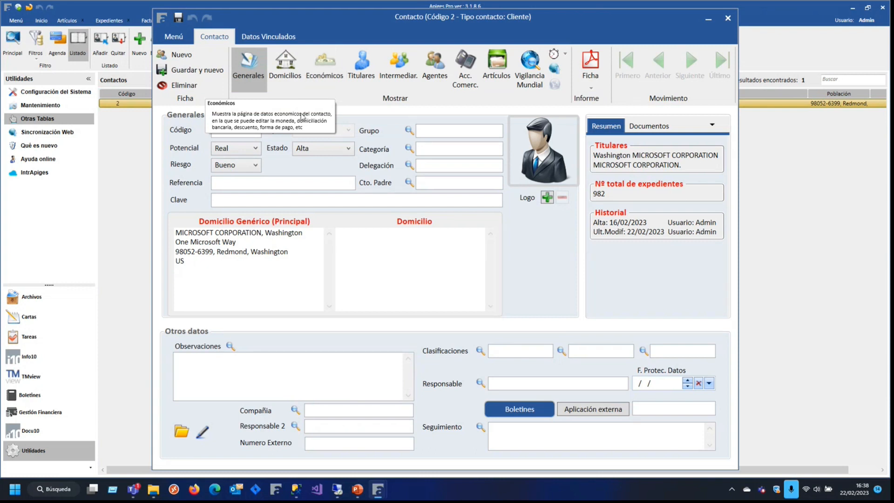
click(113, 63)
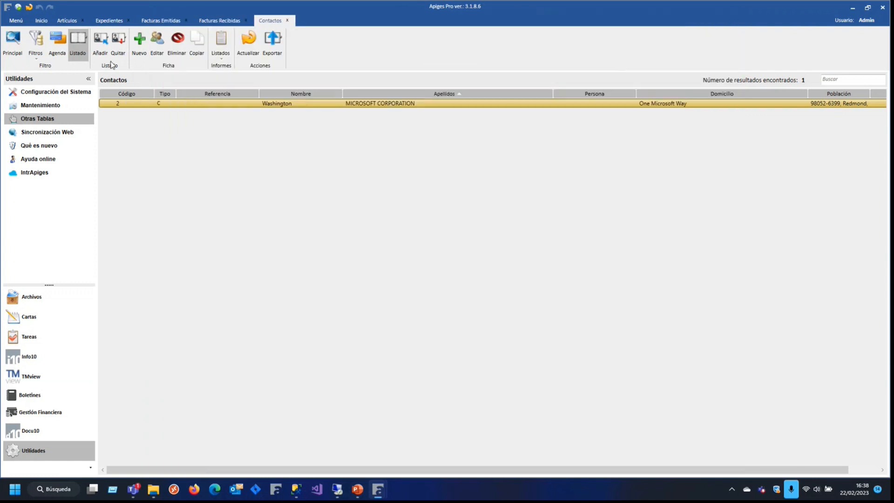
click(68, 21)
double_click(186, 103)
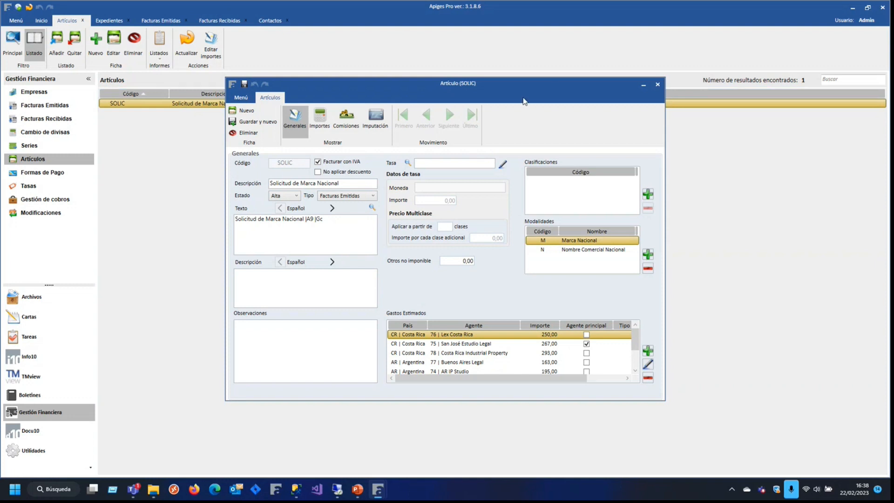
key(Escape)
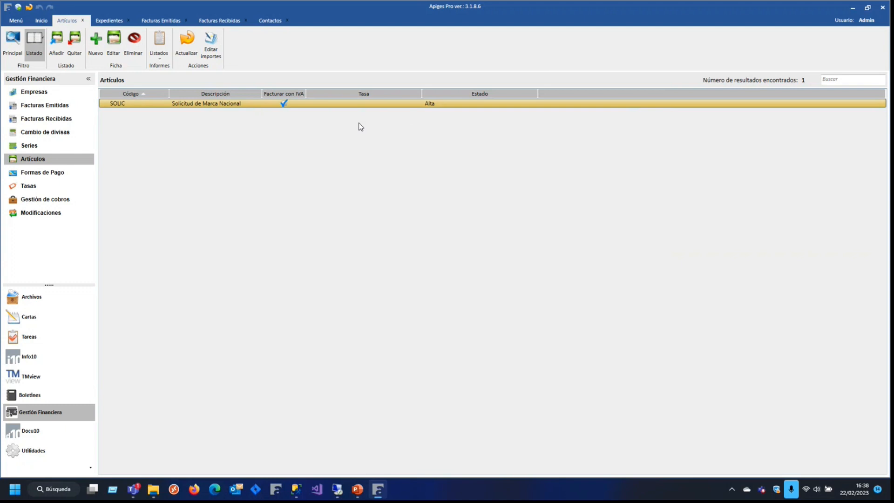
- Open the México case M 20230222 from the case list and examine its client and agent entries
click(109, 21)
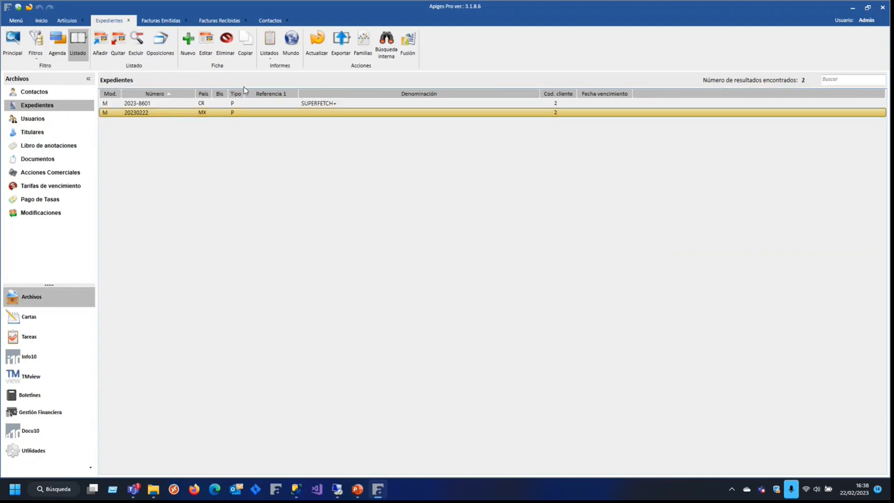
double_click(294, 112)
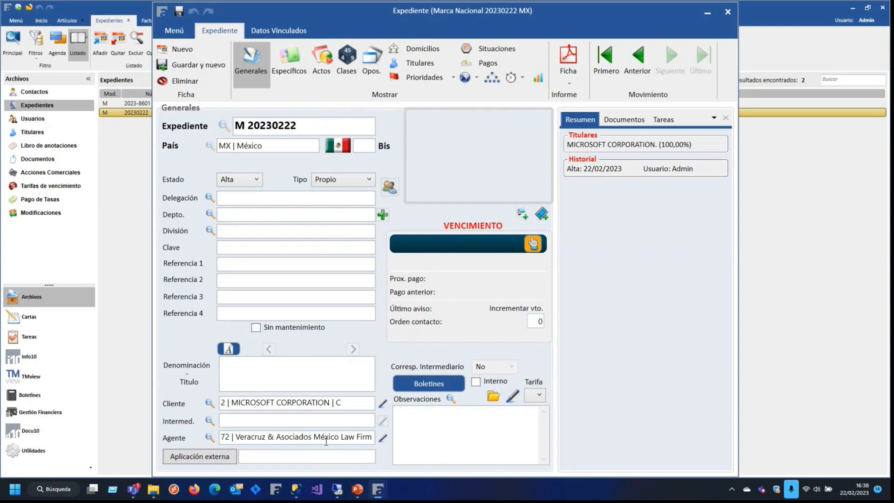
drag(324, 437, 182, 441)
drag(302, 437, 418, 437)
drag(353, 404, 136, 403)
click(337, 421)
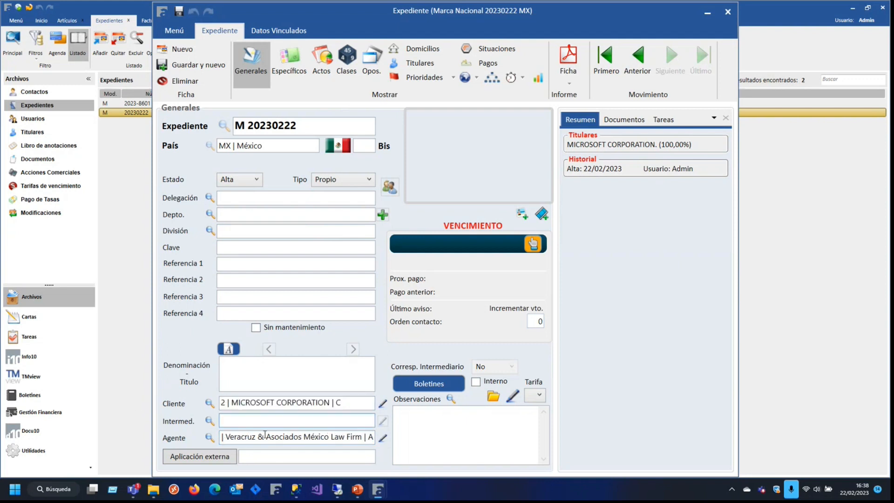
drag(264, 435, 207, 437)
click(316, 437)
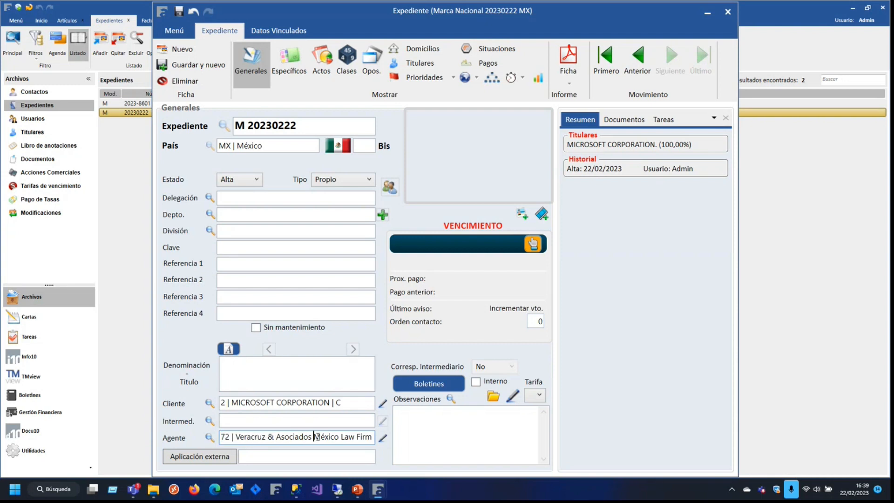
click(250, 437)
drag(279, 437, 205, 440)
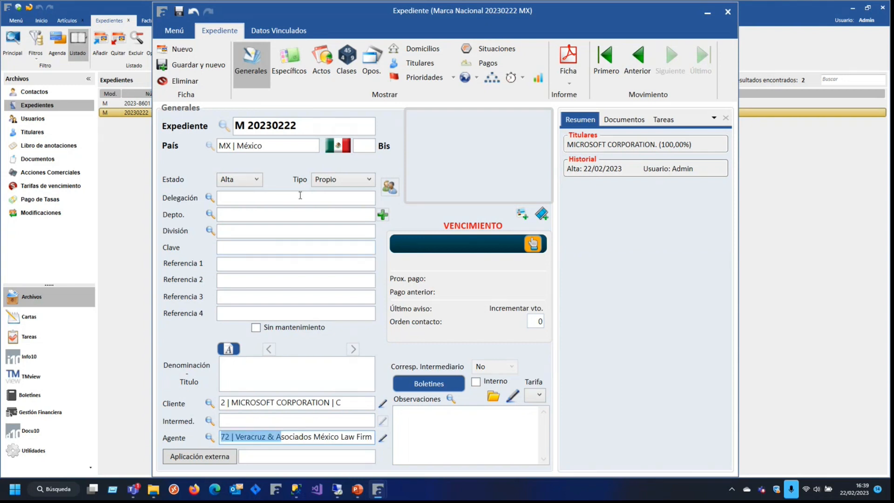
- Start a mailing to the agent's address from the case's linked data, using the letter text EJEMPLO005, Ejemplo de carta aviso de vigilancia
click(290, 31)
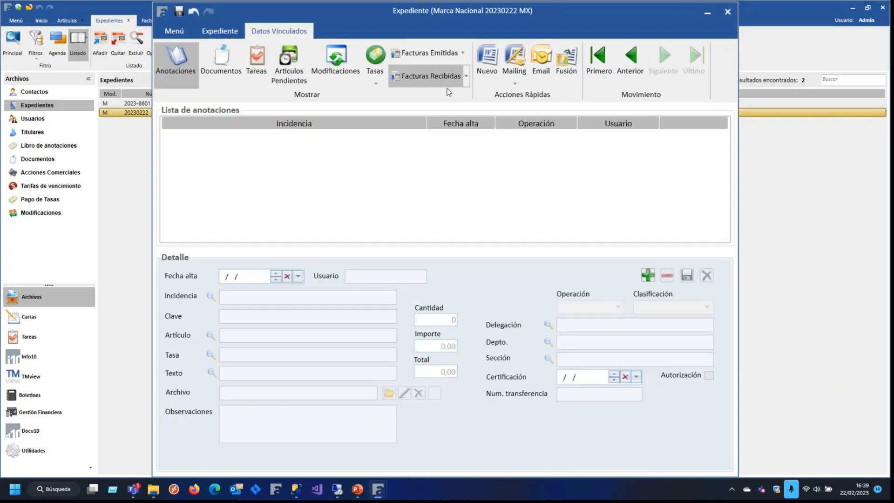
click(517, 85)
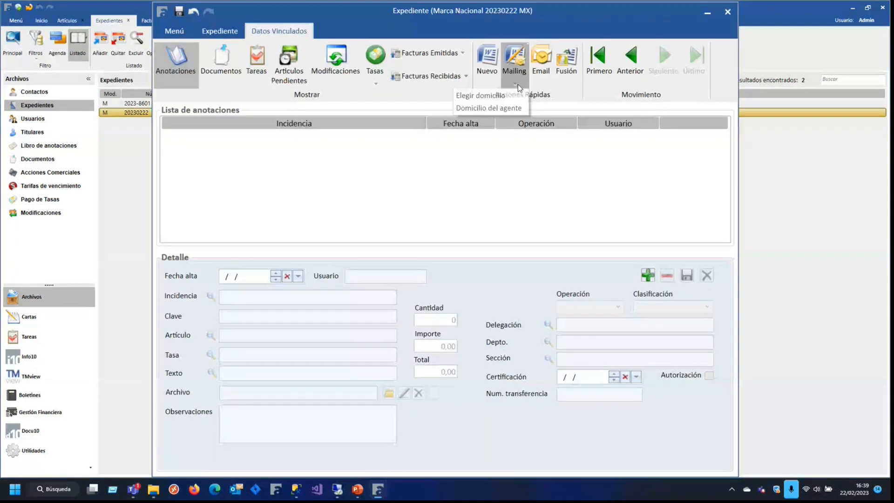
click(493, 110)
click(429, 262)
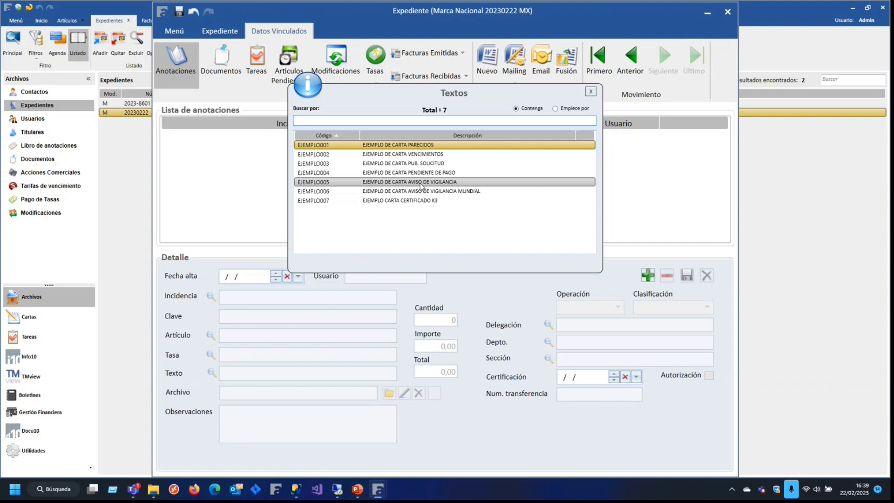
double_click(420, 182)
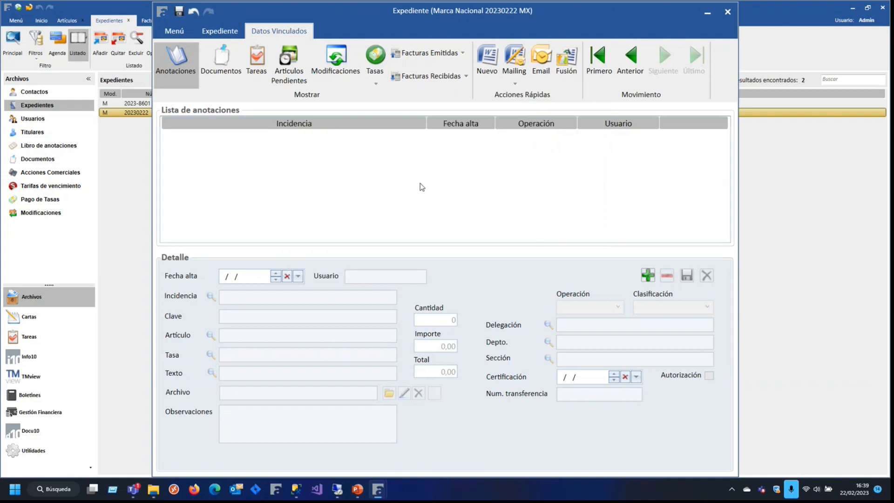
- Review the general data of case M 20230222 and its mailing address options in the linked data, closing the case
click(228, 32)
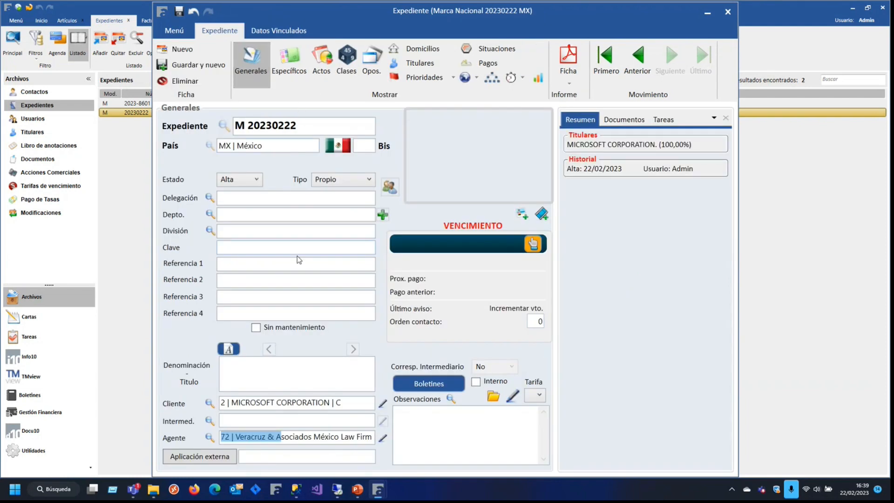
click(312, 233)
click(299, 30)
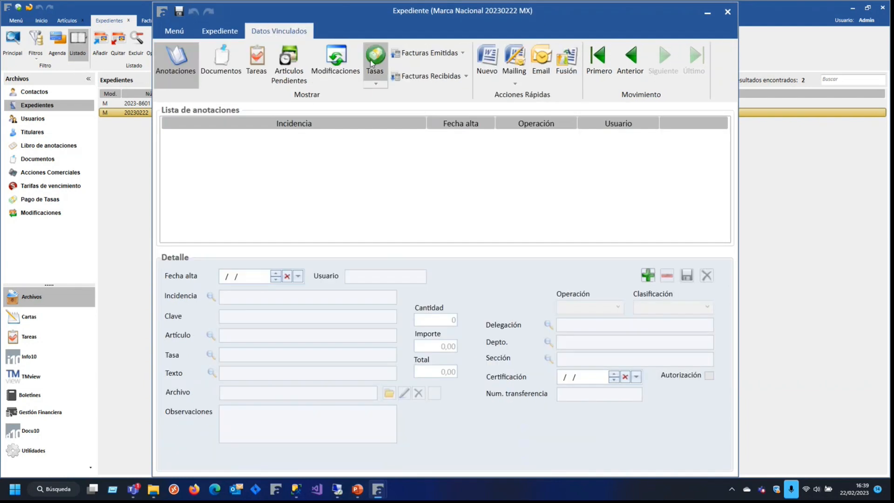
click(463, 56)
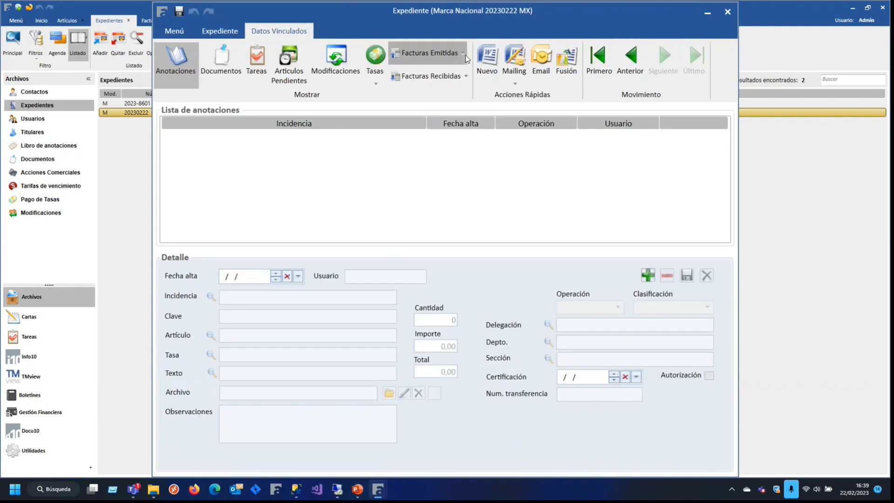
click(361, 144)
click(517, 84)
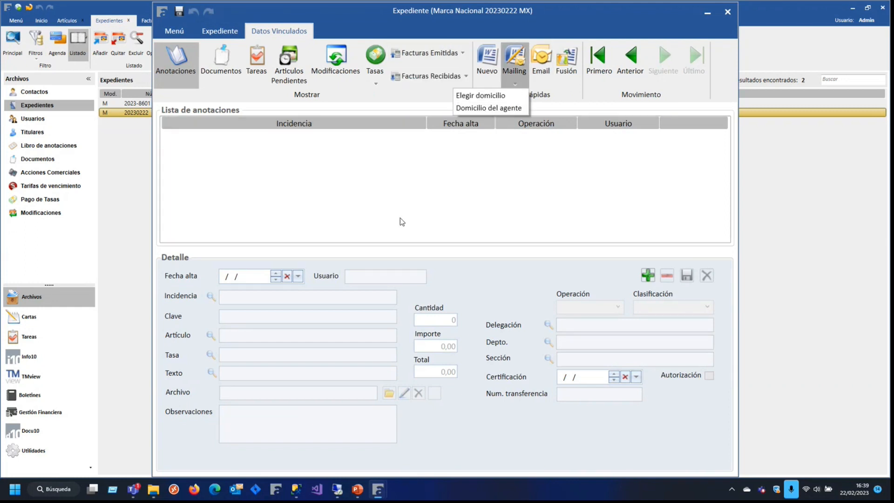
click(362, 213)
click(219, 31)
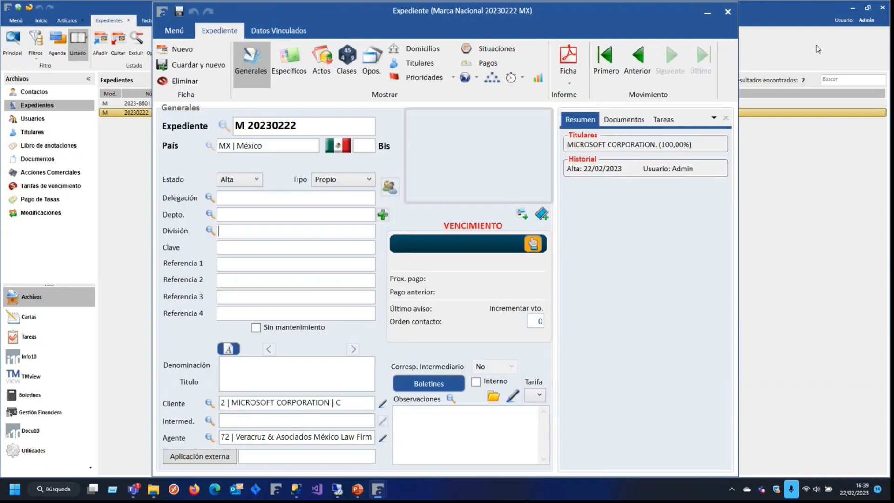
click(723, 16)
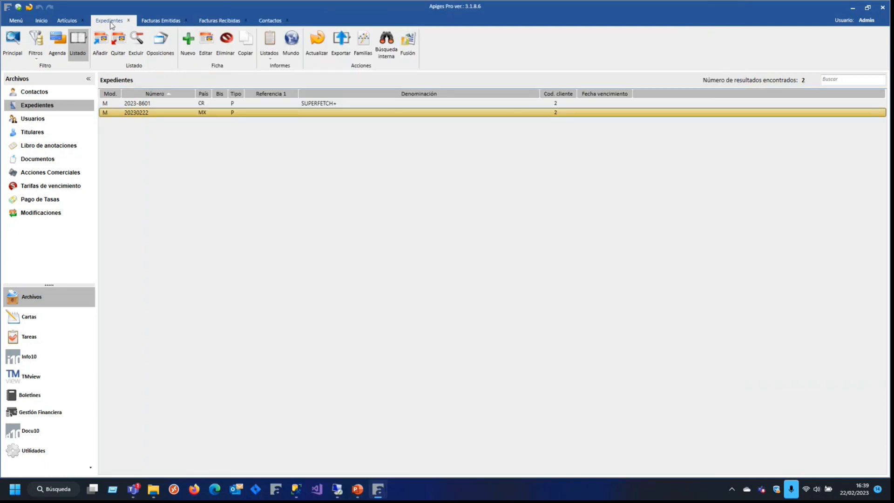
- Look over the received invoices list and the search filters for issued invoices
click(159, 21)
click(221, 21)
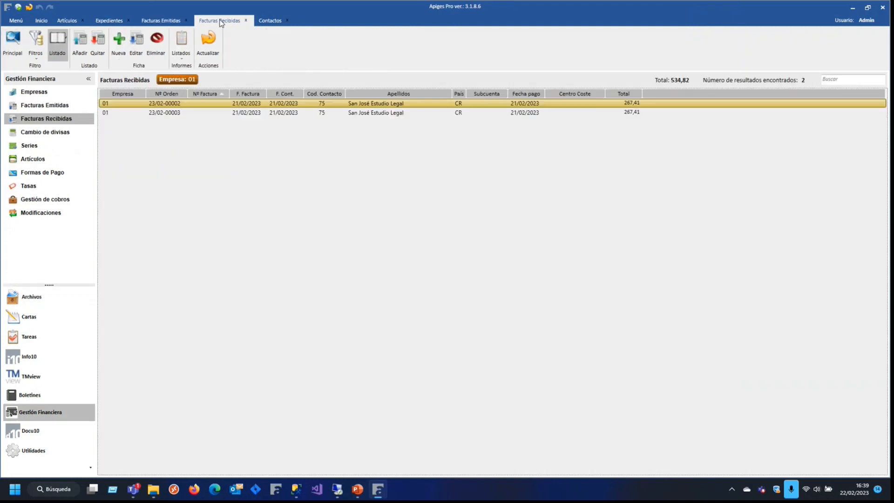
click(175, 25)
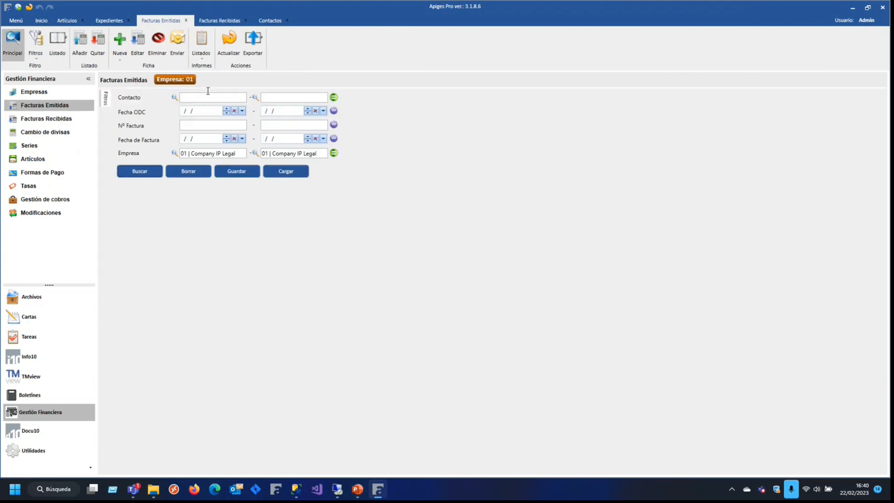
- Open article SOLIC, examine the agent and country of its Lex Costa Rica estimated expense, and close the article without changes
click(65, 22)
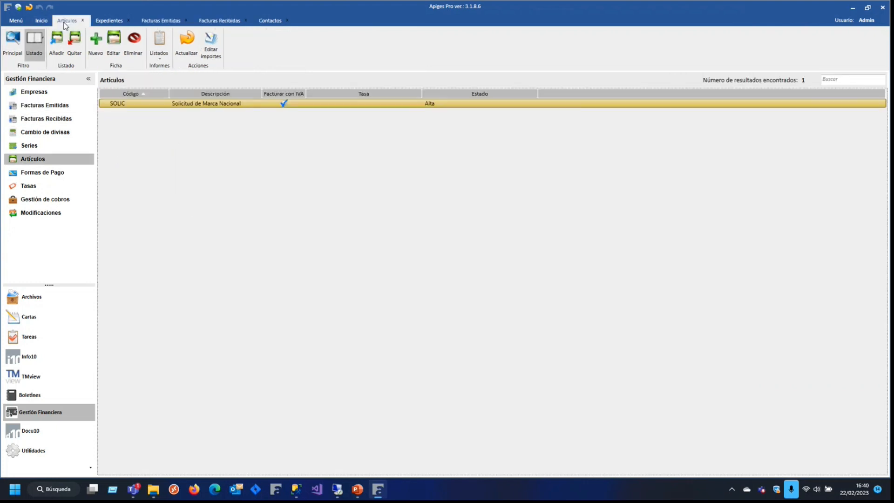
double_click(170, 105)
click(648, 364)
drag(464, 282, 365, 284)
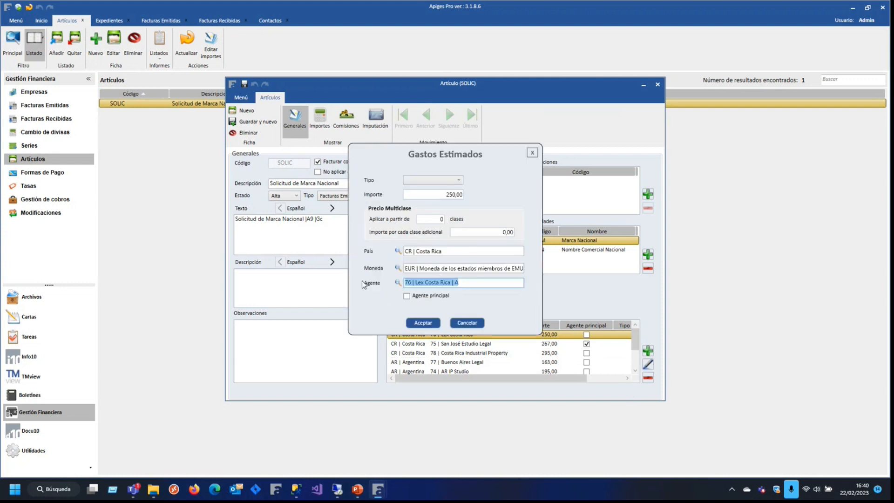
drag(450, 254, 394, 257)
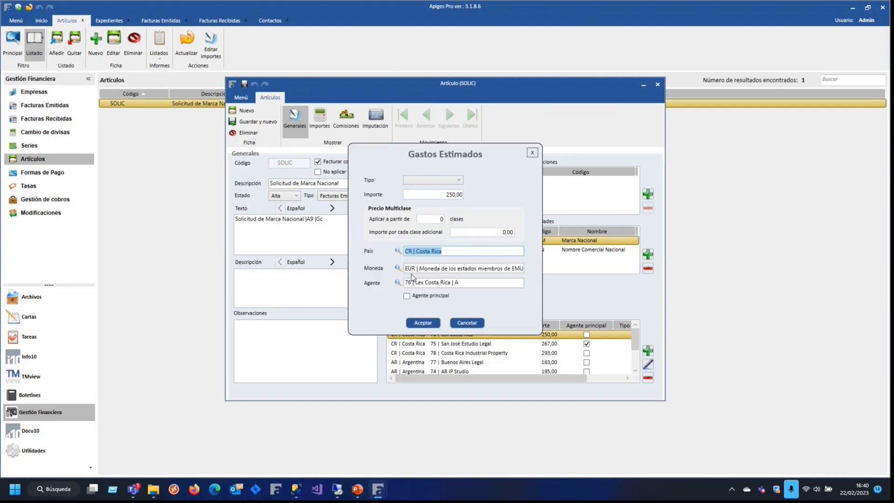
key(Escape)
key(Escape)
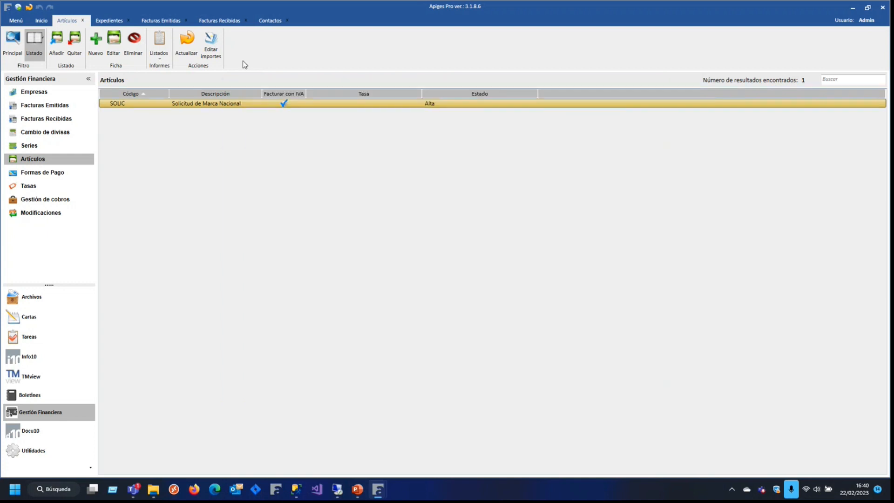